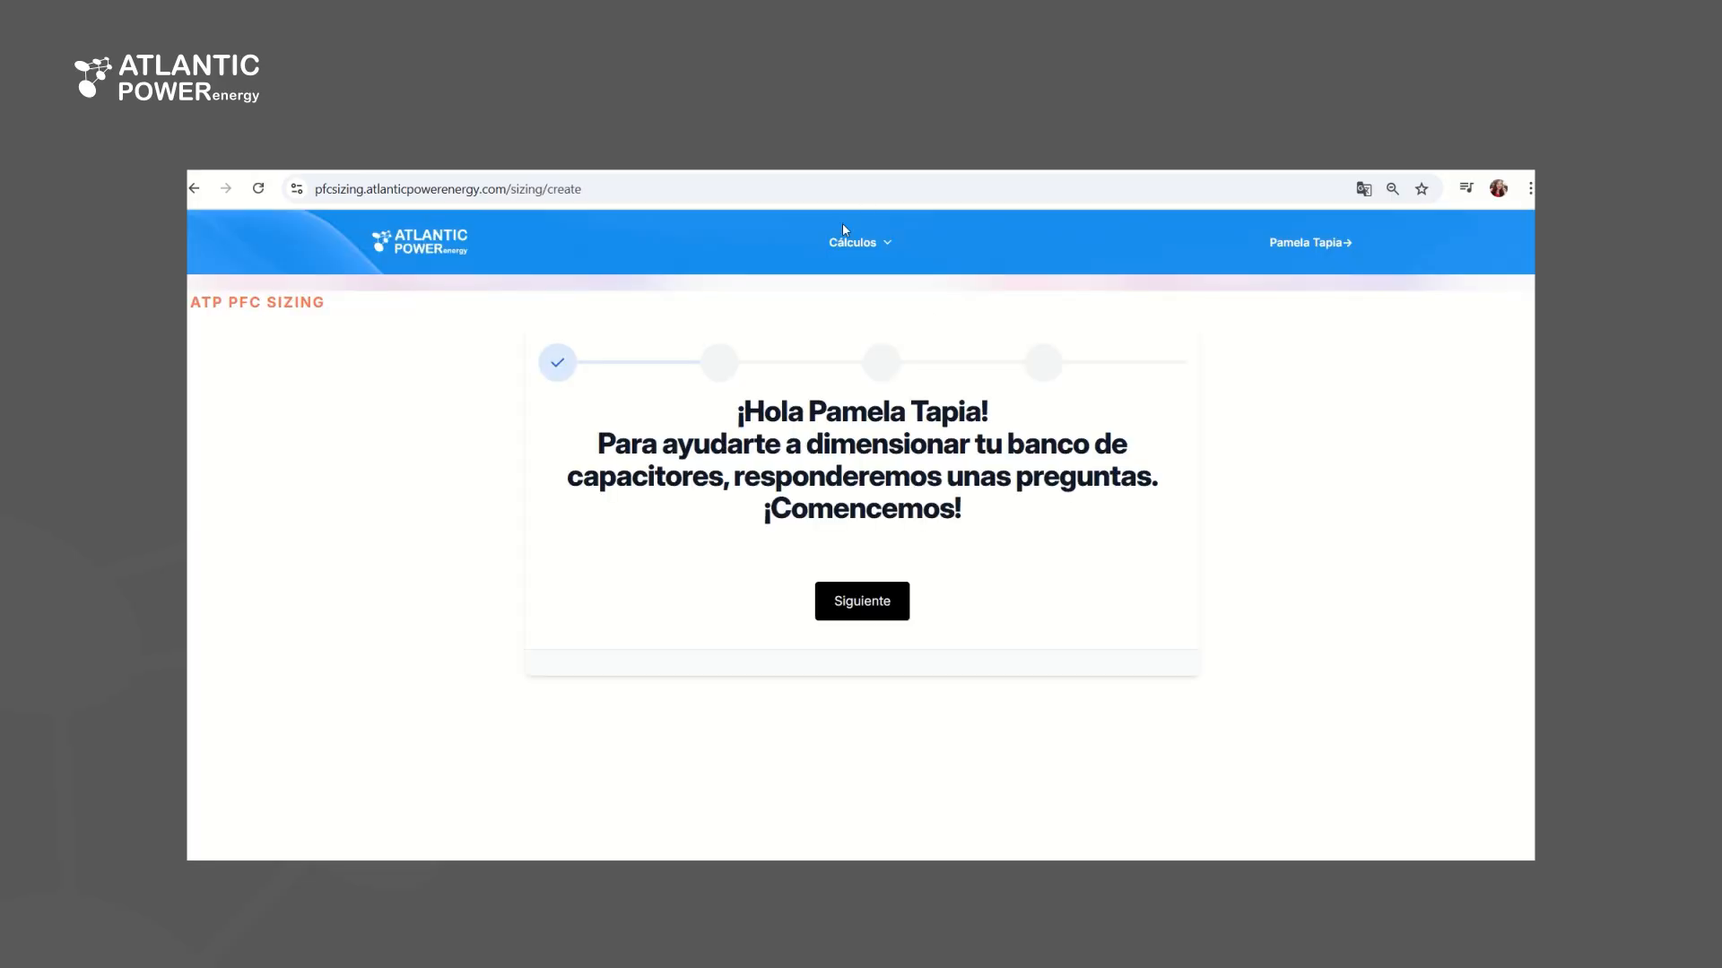
# Create a new calculation, start the questionnaire and answer Sí to having the company's electricity bill
pyautogui.click(888, 244)
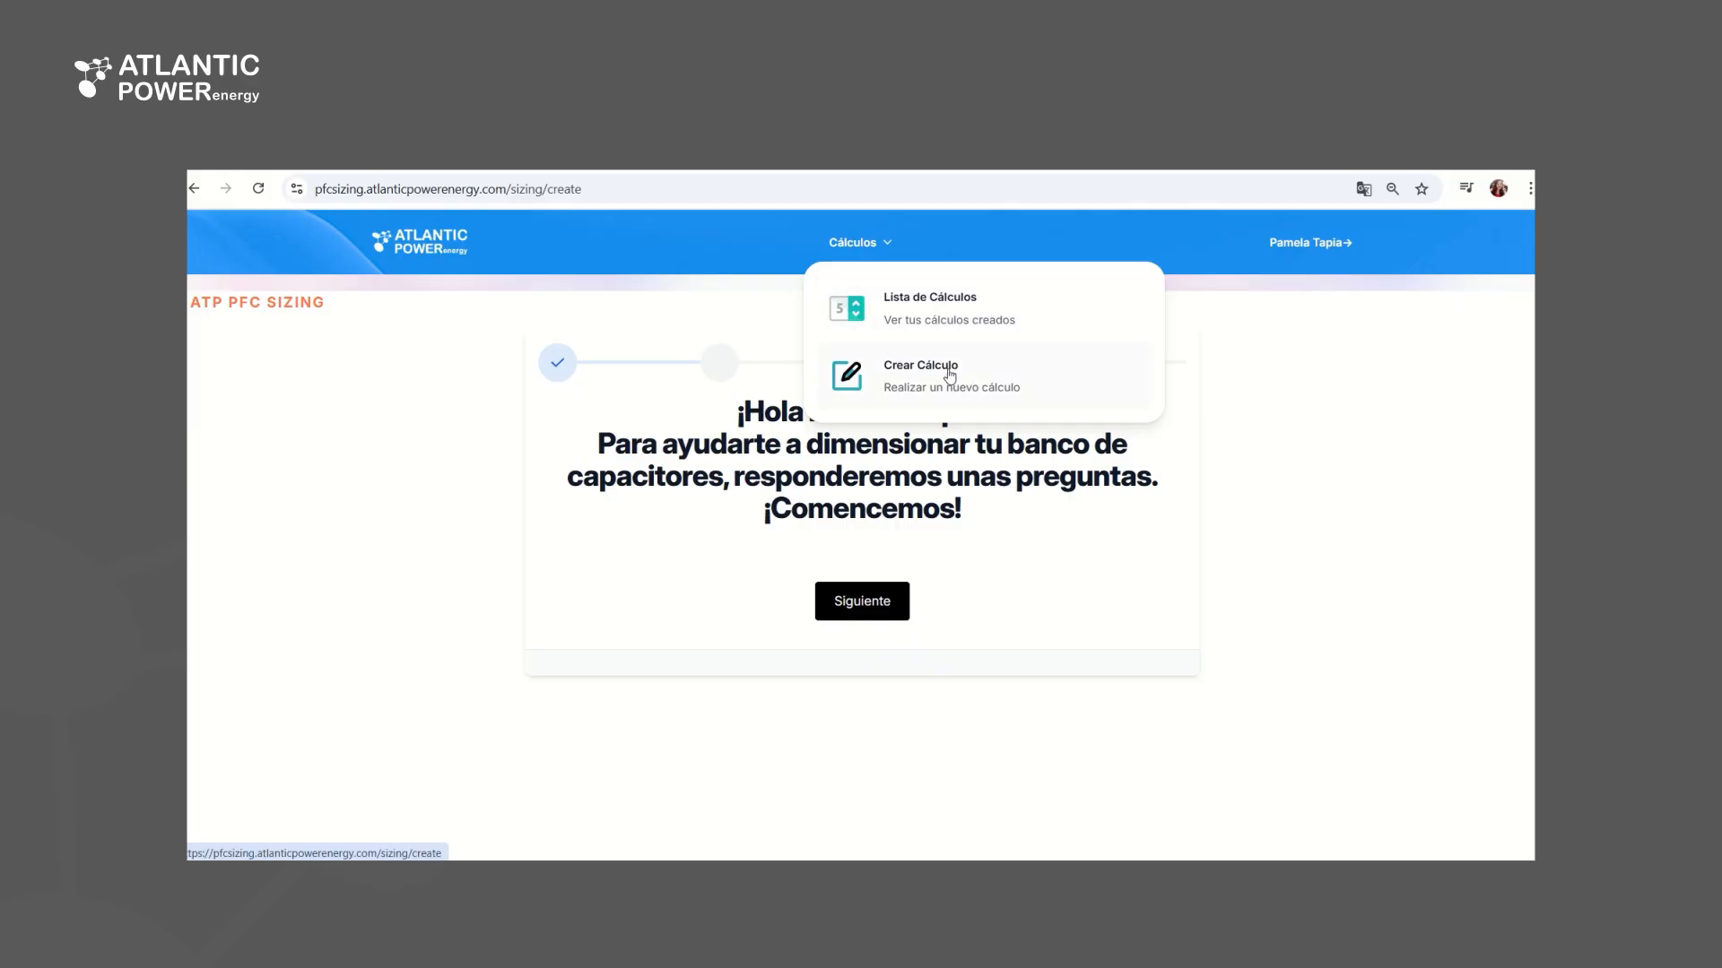
pyautogui.click(1335, 244)
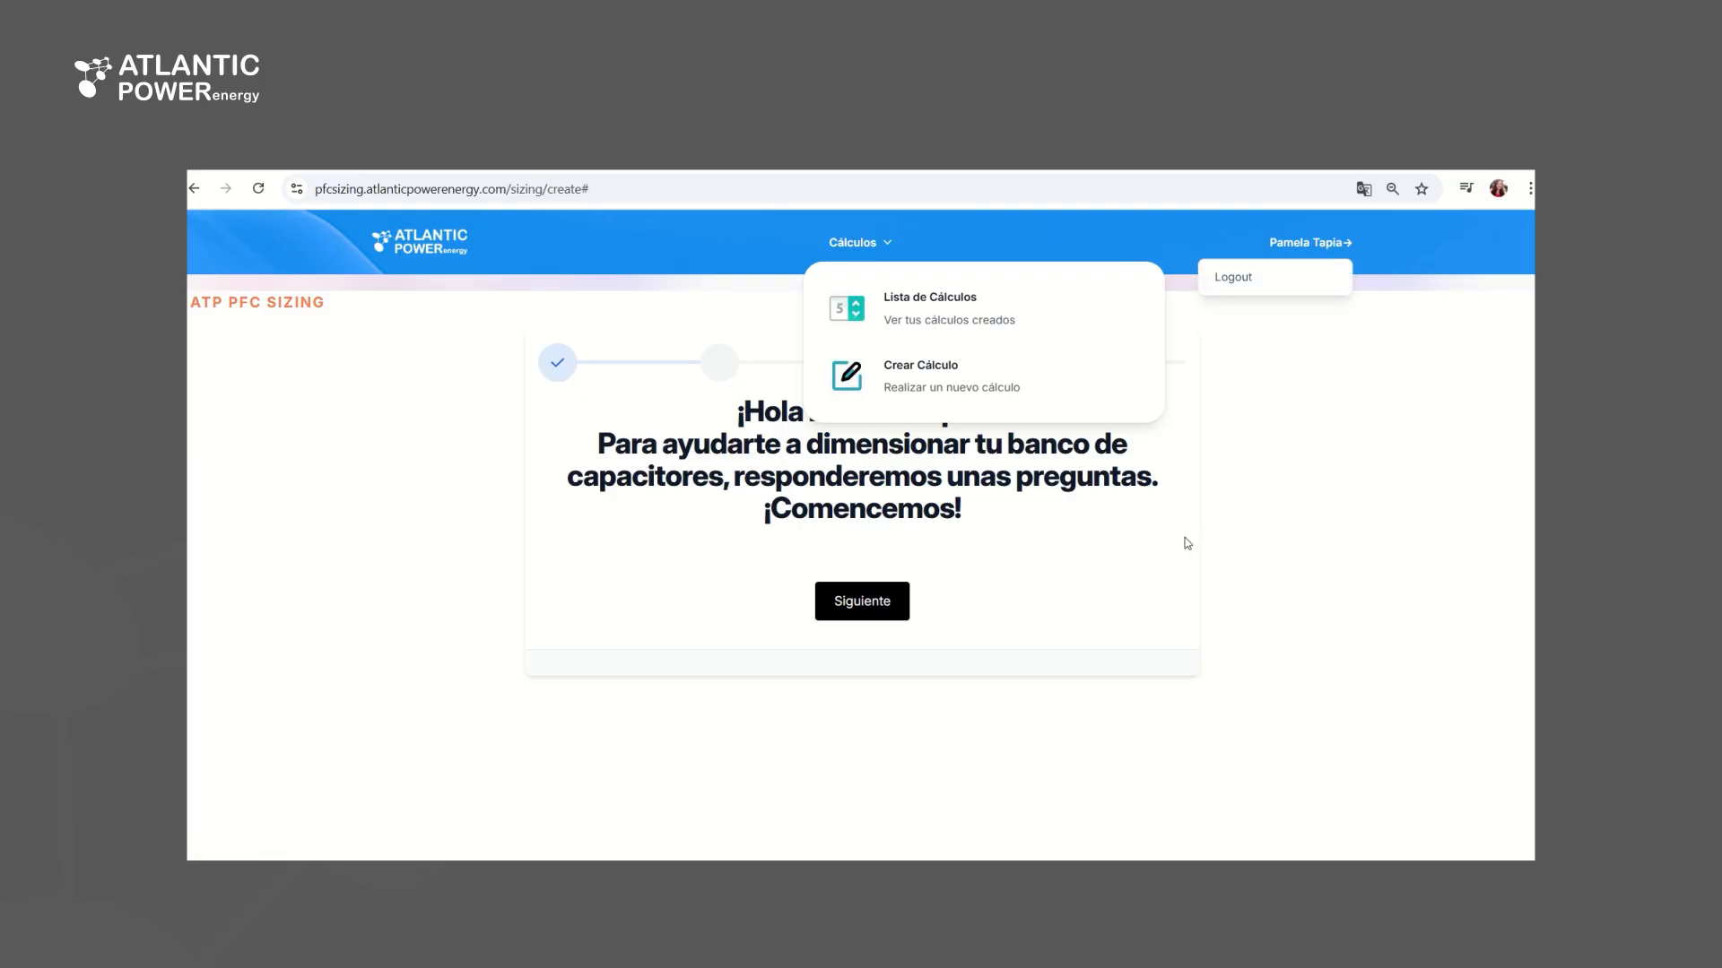
pyautogui.click(931, 381)
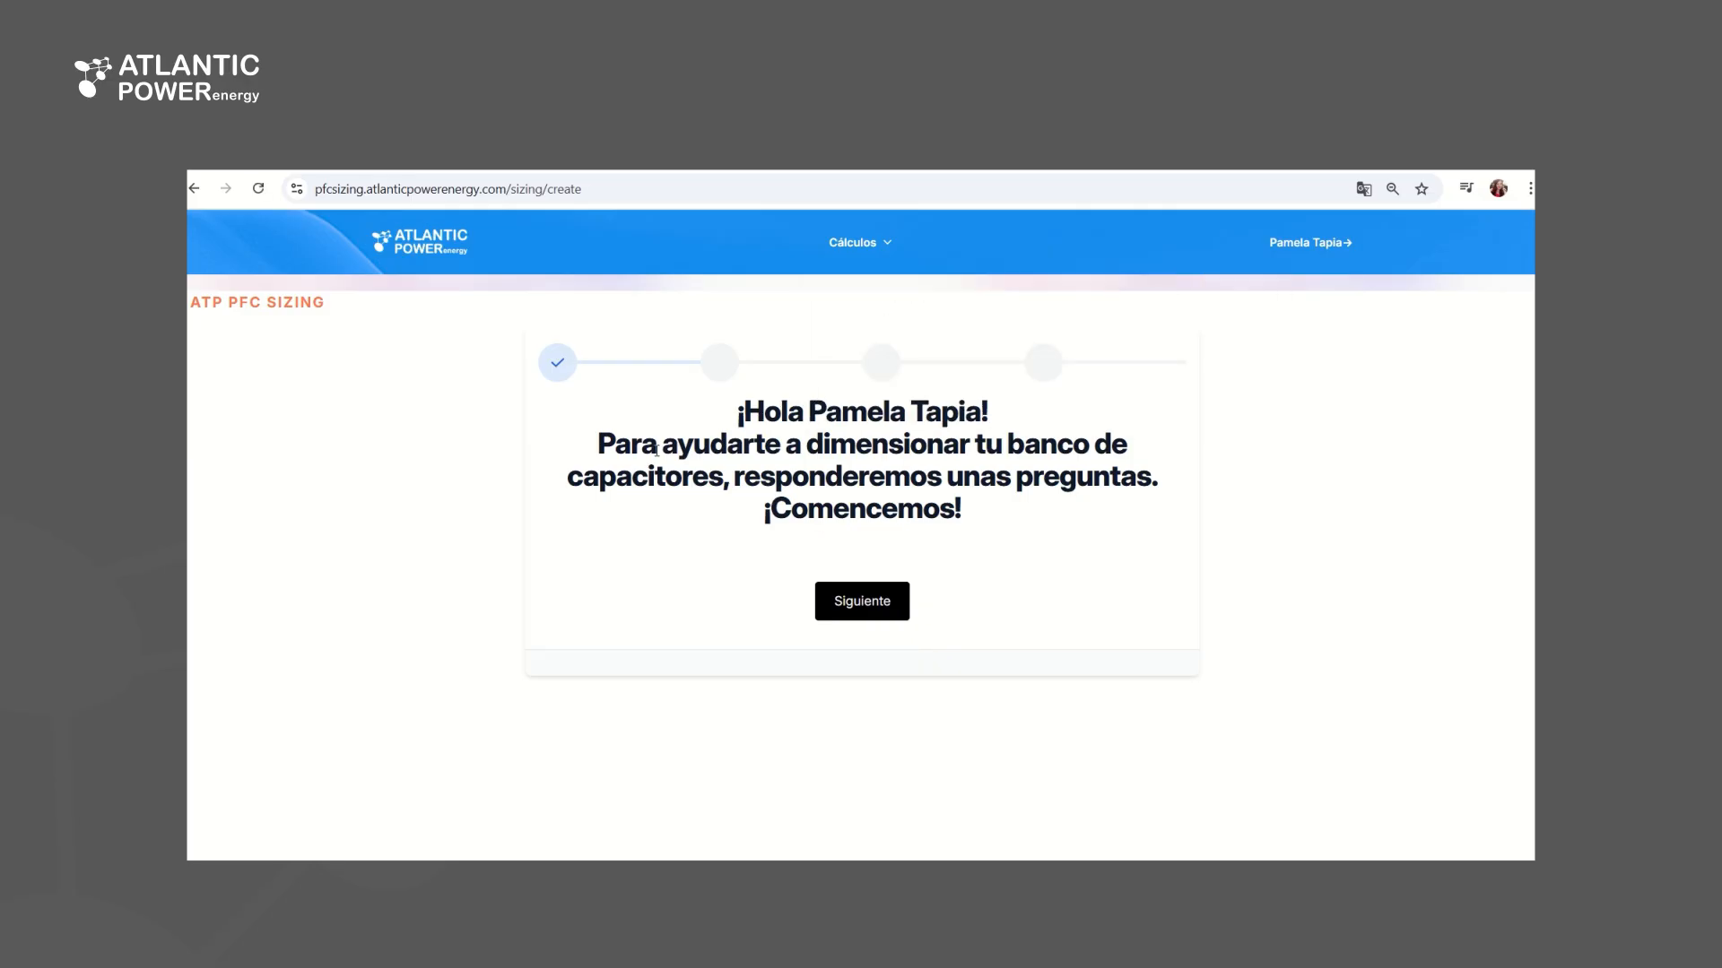
pyautogui.click(886, 602)
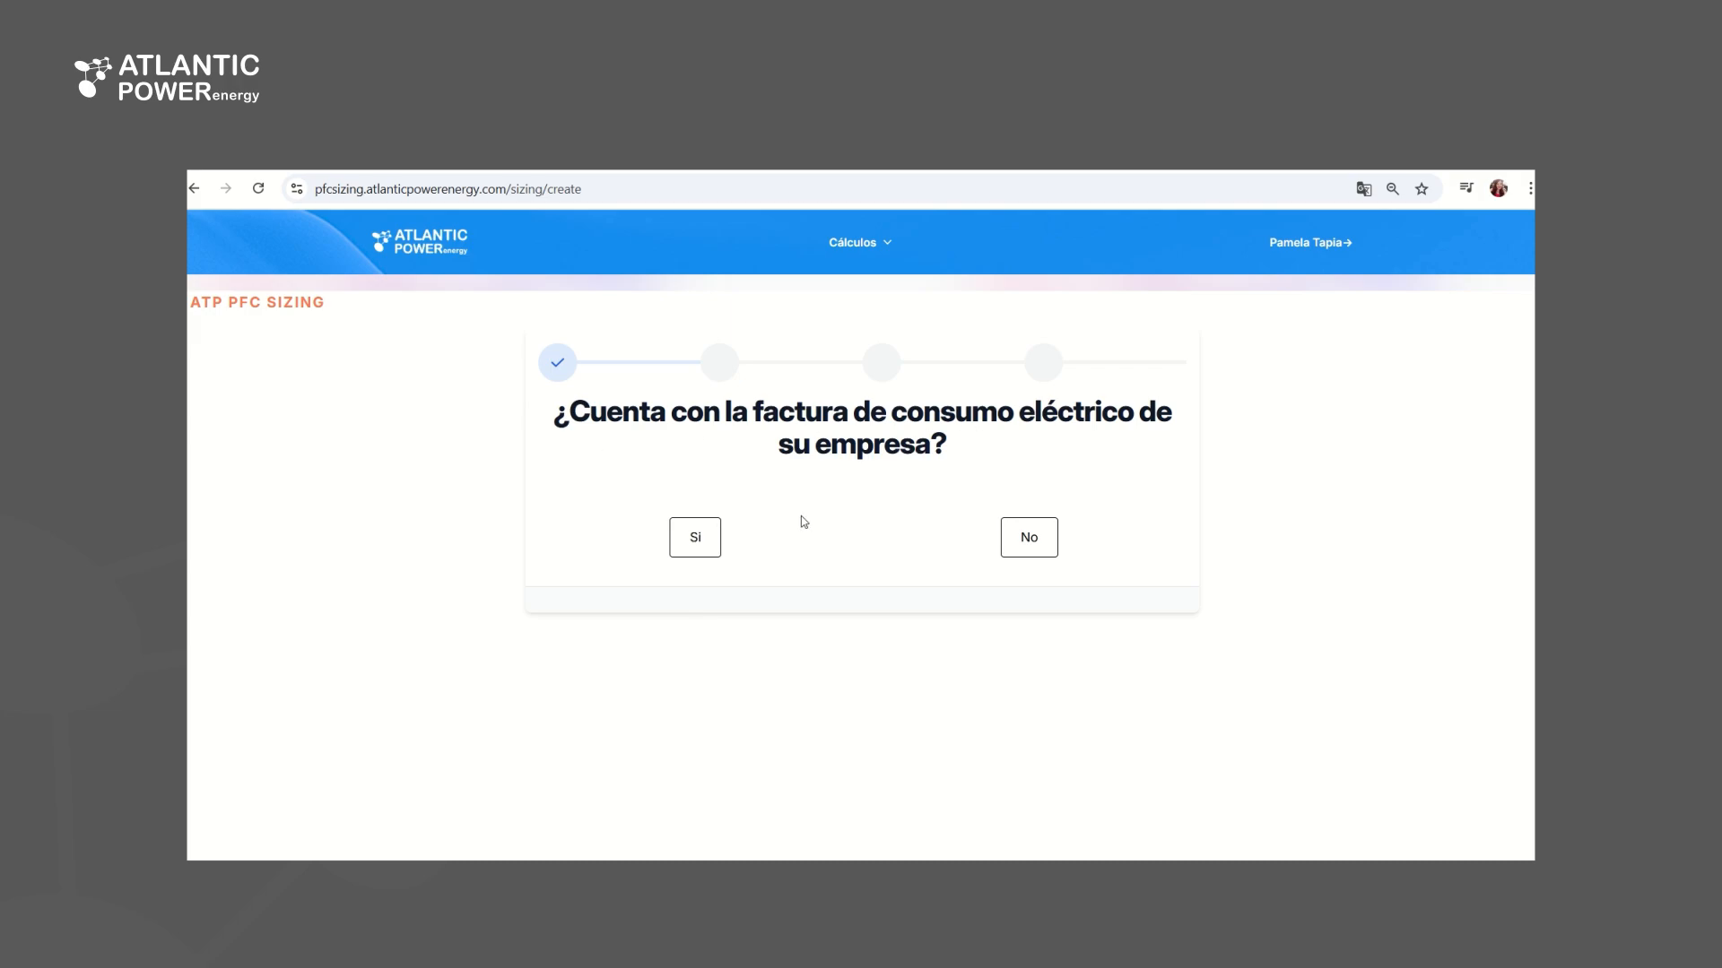
pyautogui.click(715, 553)
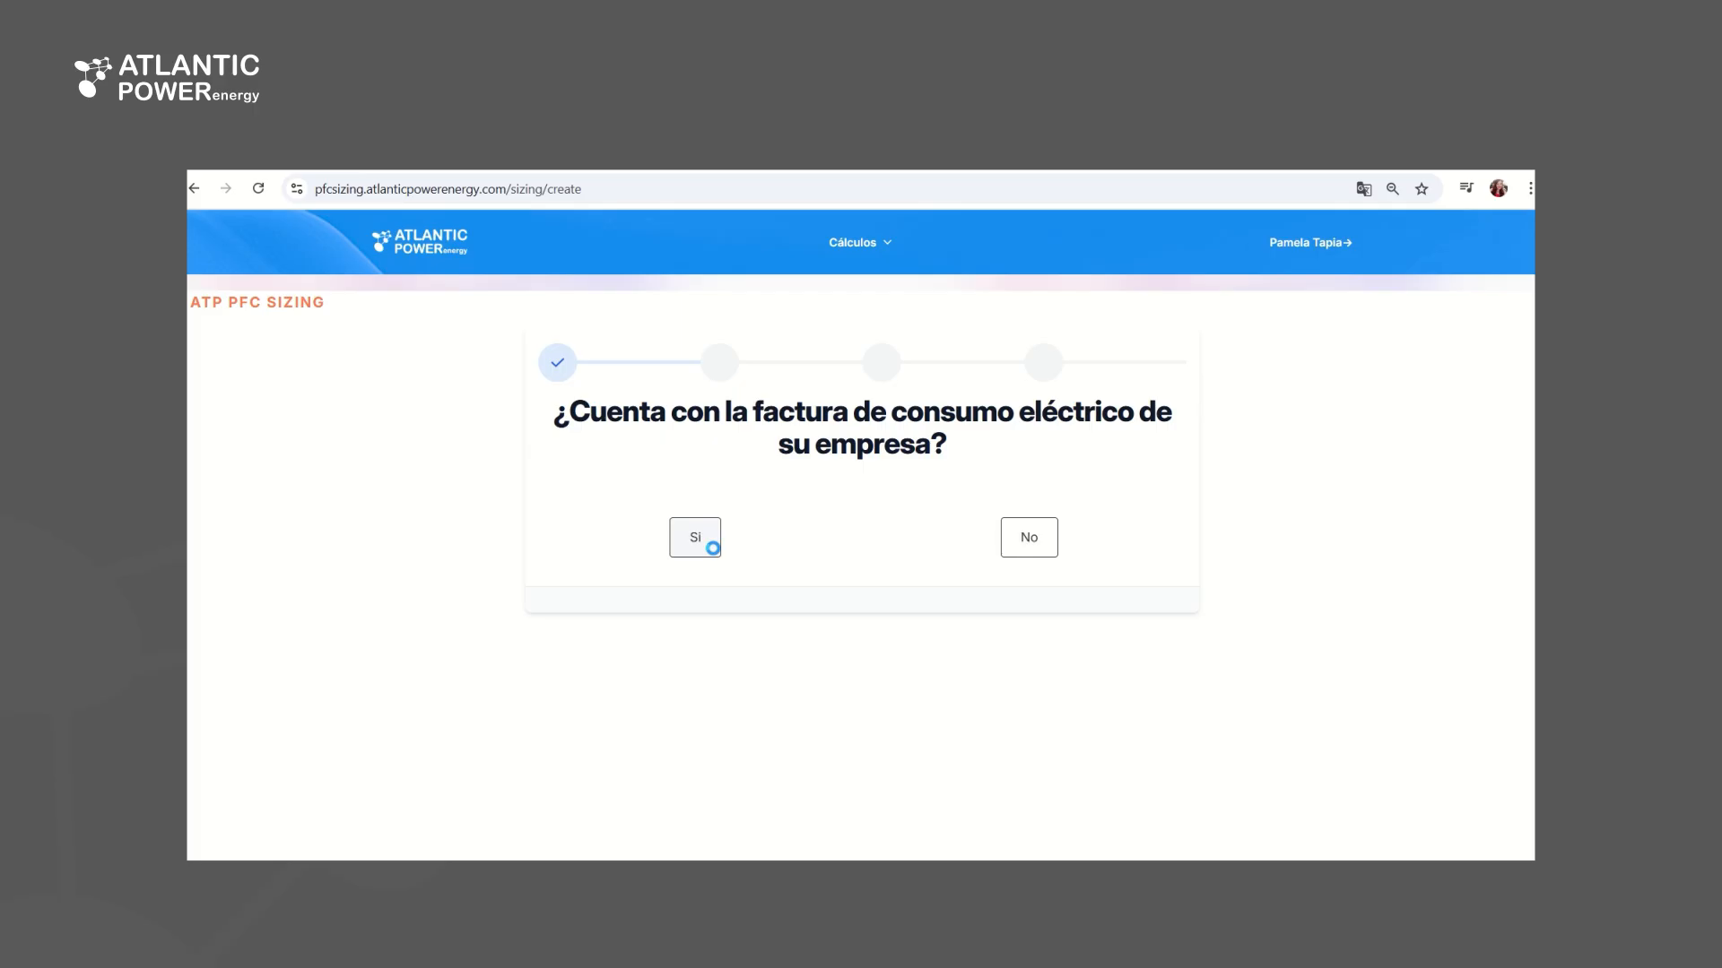
# Enter a system voltage of 380 V, a billed peak power of 155 kW and a total consumption amount of 5618.17 USD
pyautogui.scroll(-3, 817, 507)
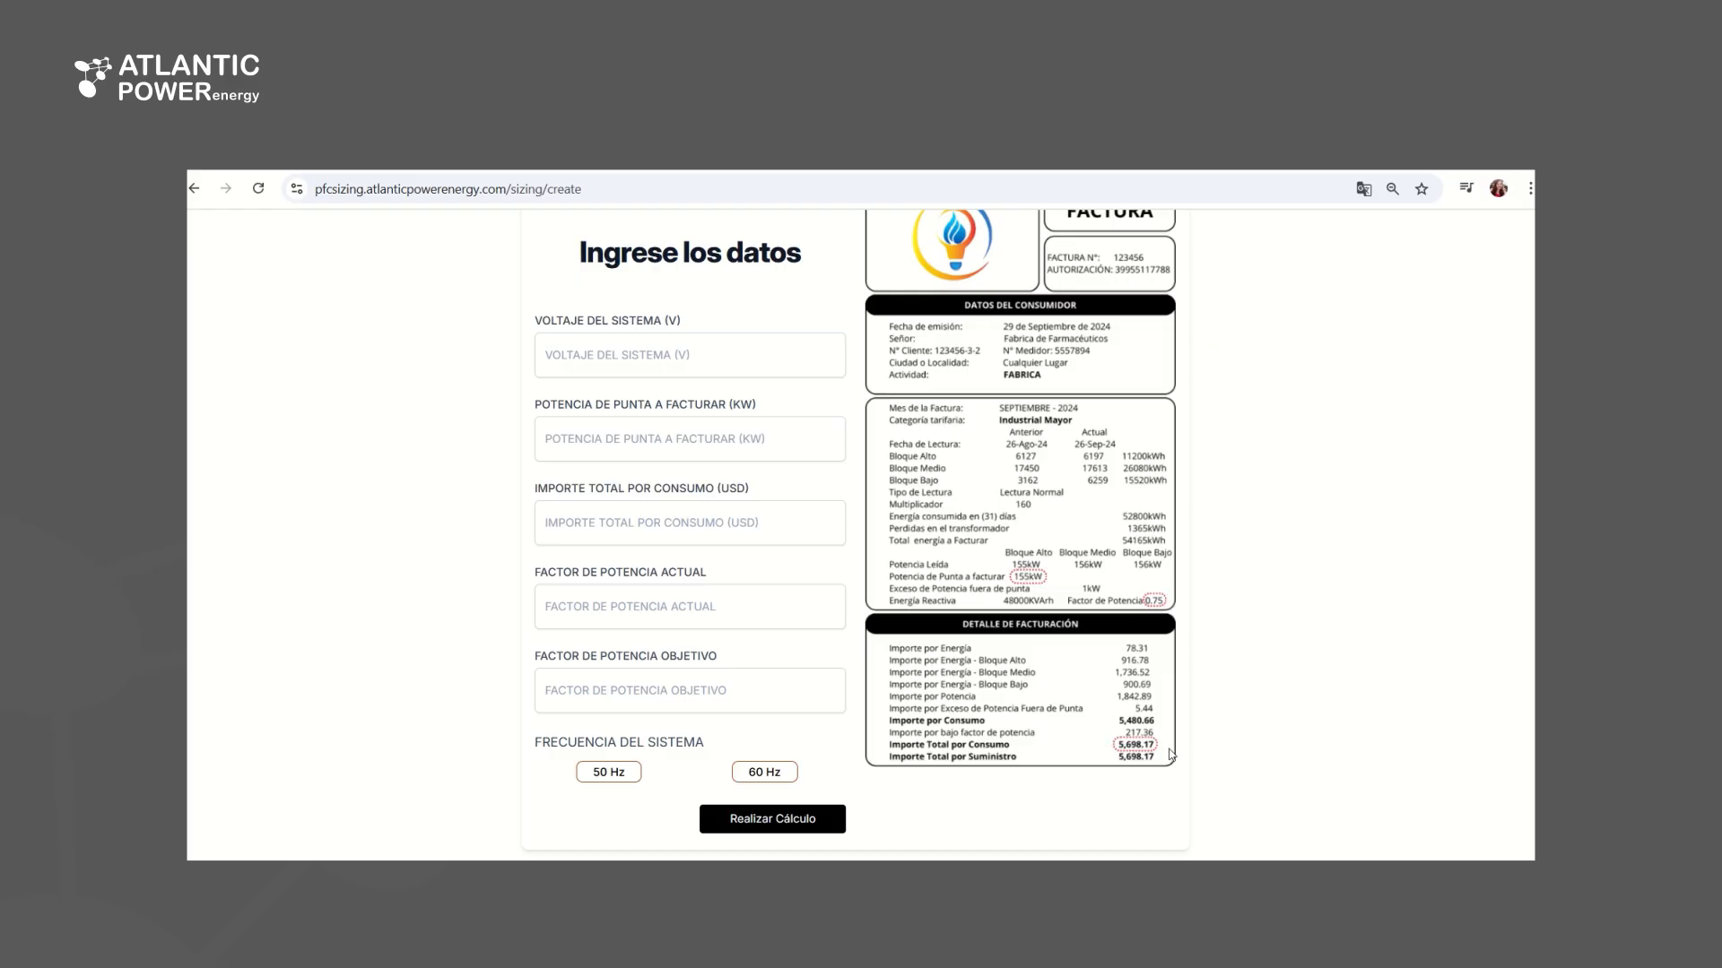
pyautogui.click(740, 371)
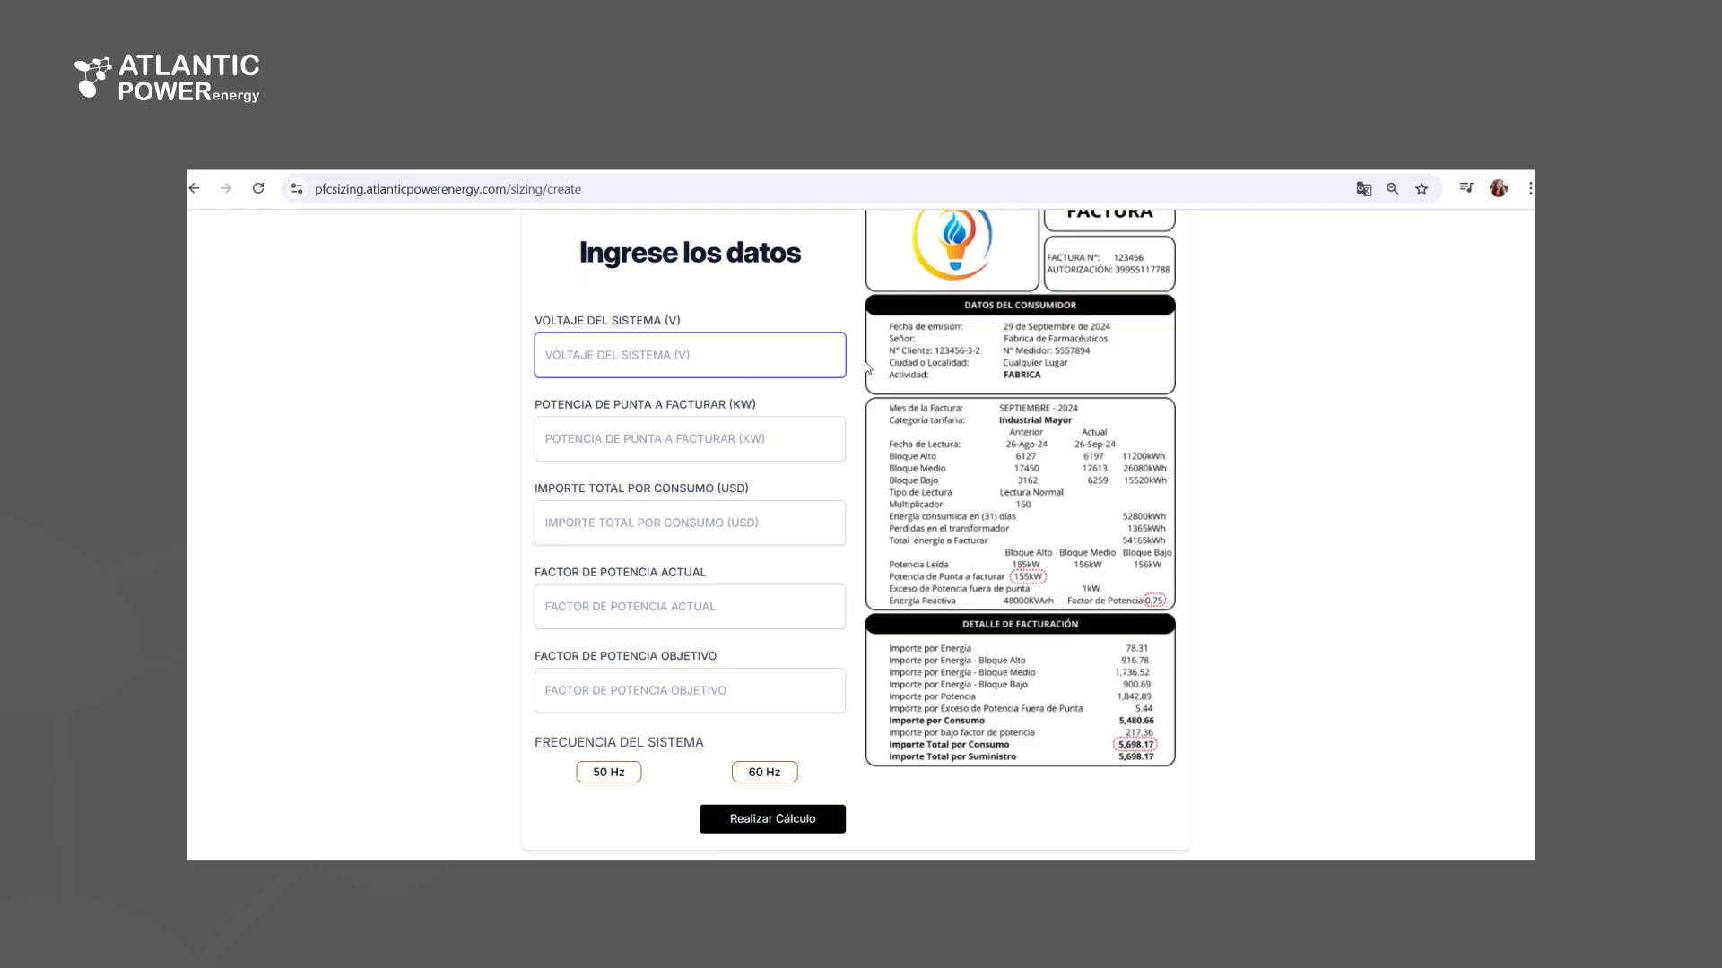
pyautogui.write('380')
pyautogui.click(627, 442)
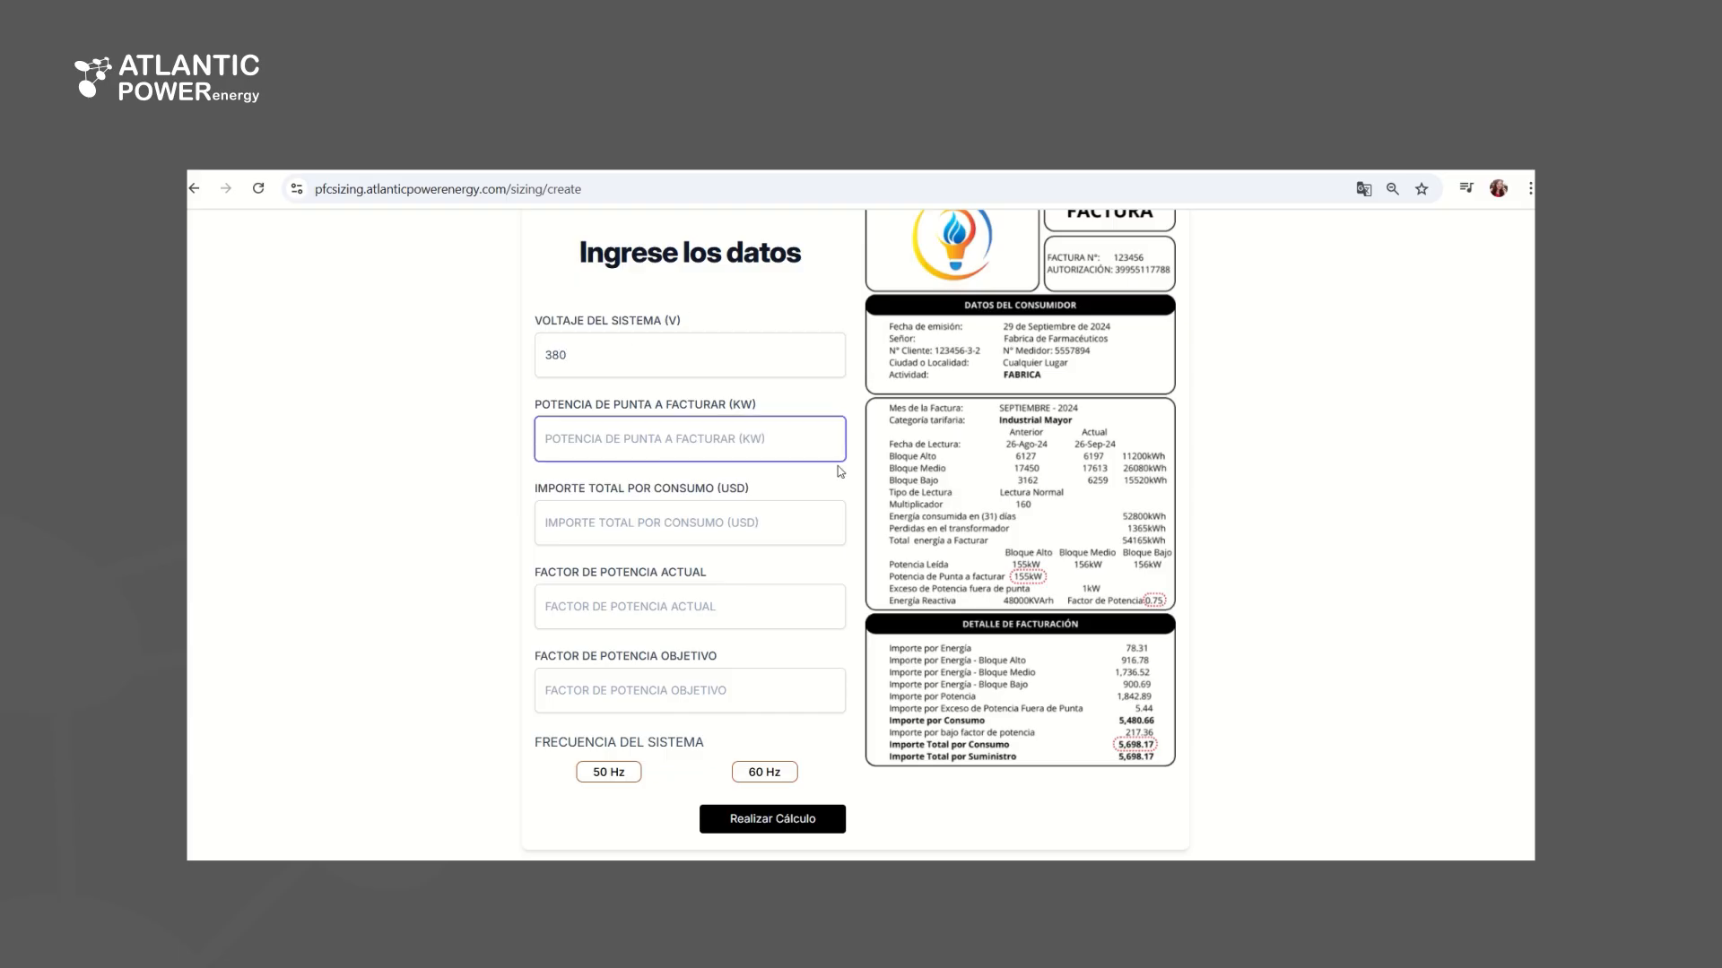
pyautogui.write('155')
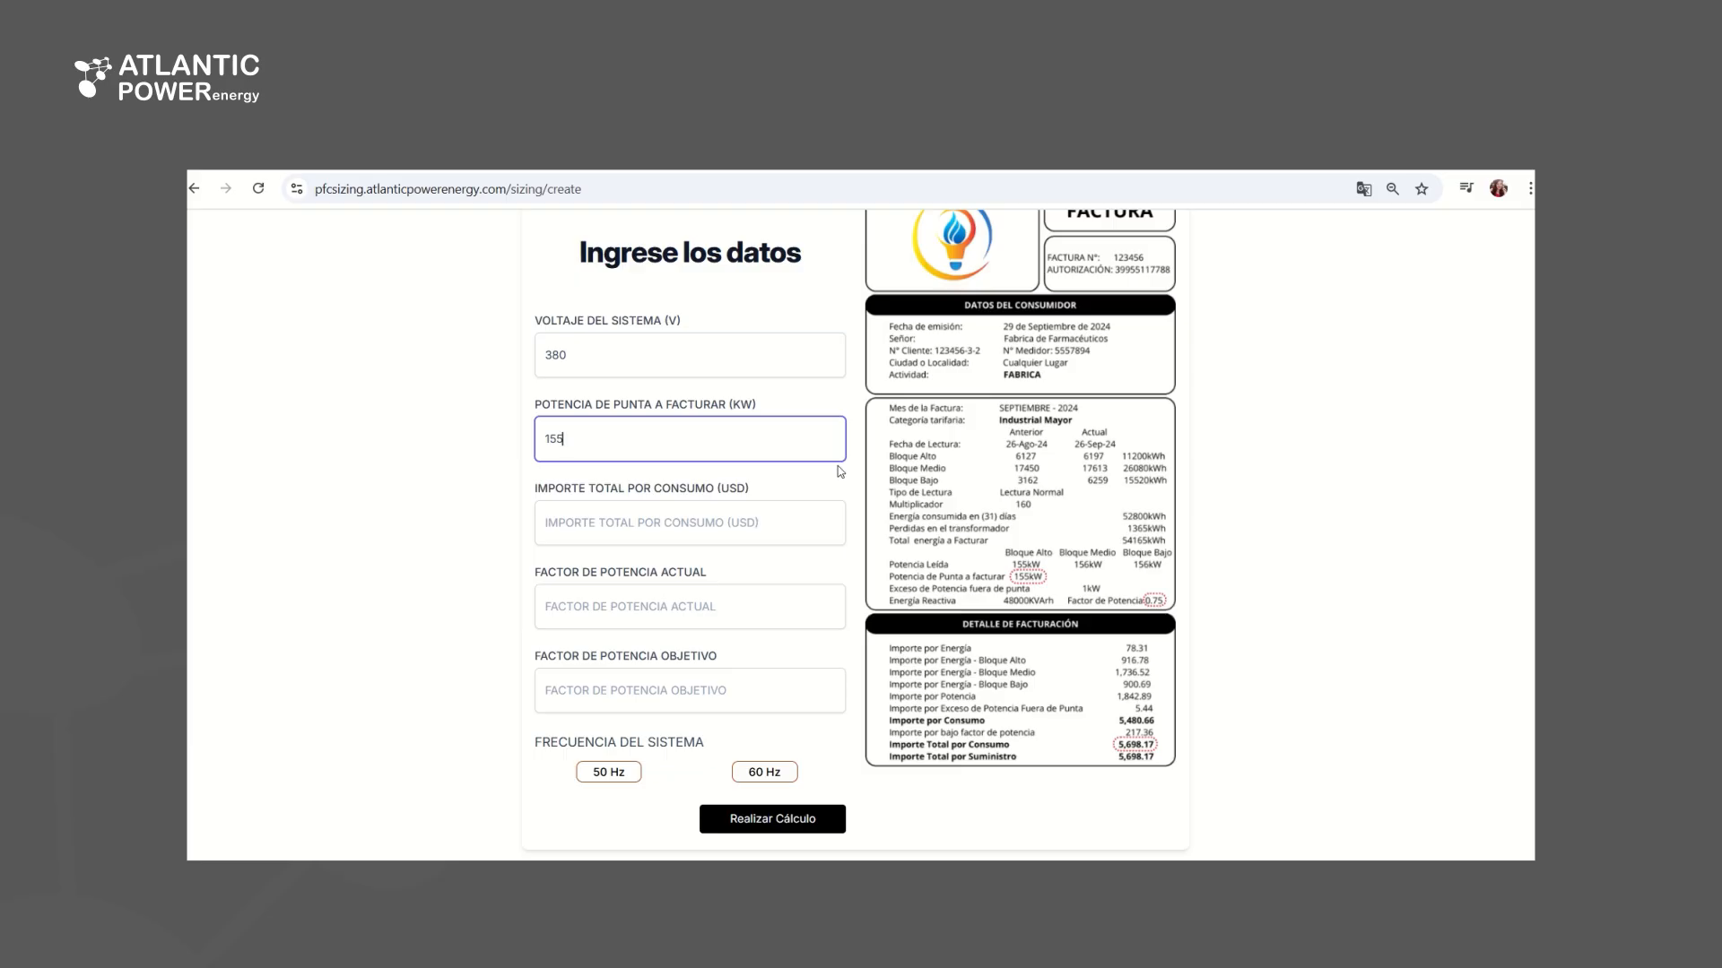
pyautogui.click(720, 528)
pyautogui.write('5')
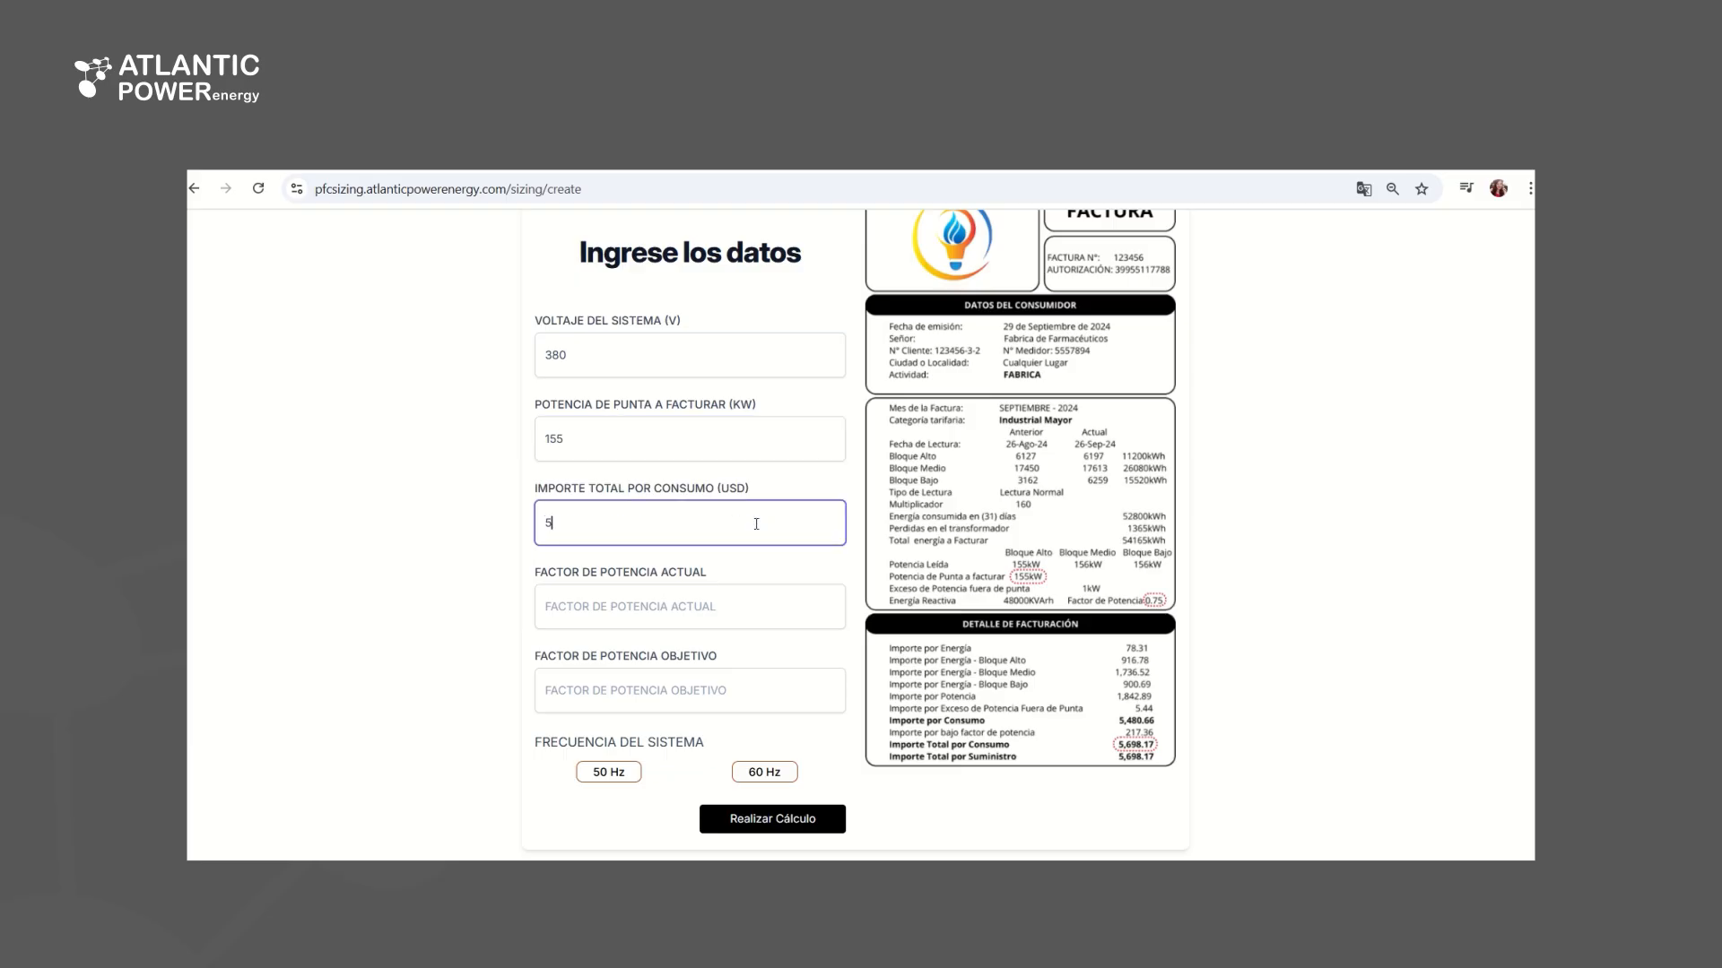
pyautogui.write('618.17')
# Set the current power factor to 0.75, the target to 0.95 and the frequency to 50 Hz, and run the calculation
pyautogui.click(680, 600)
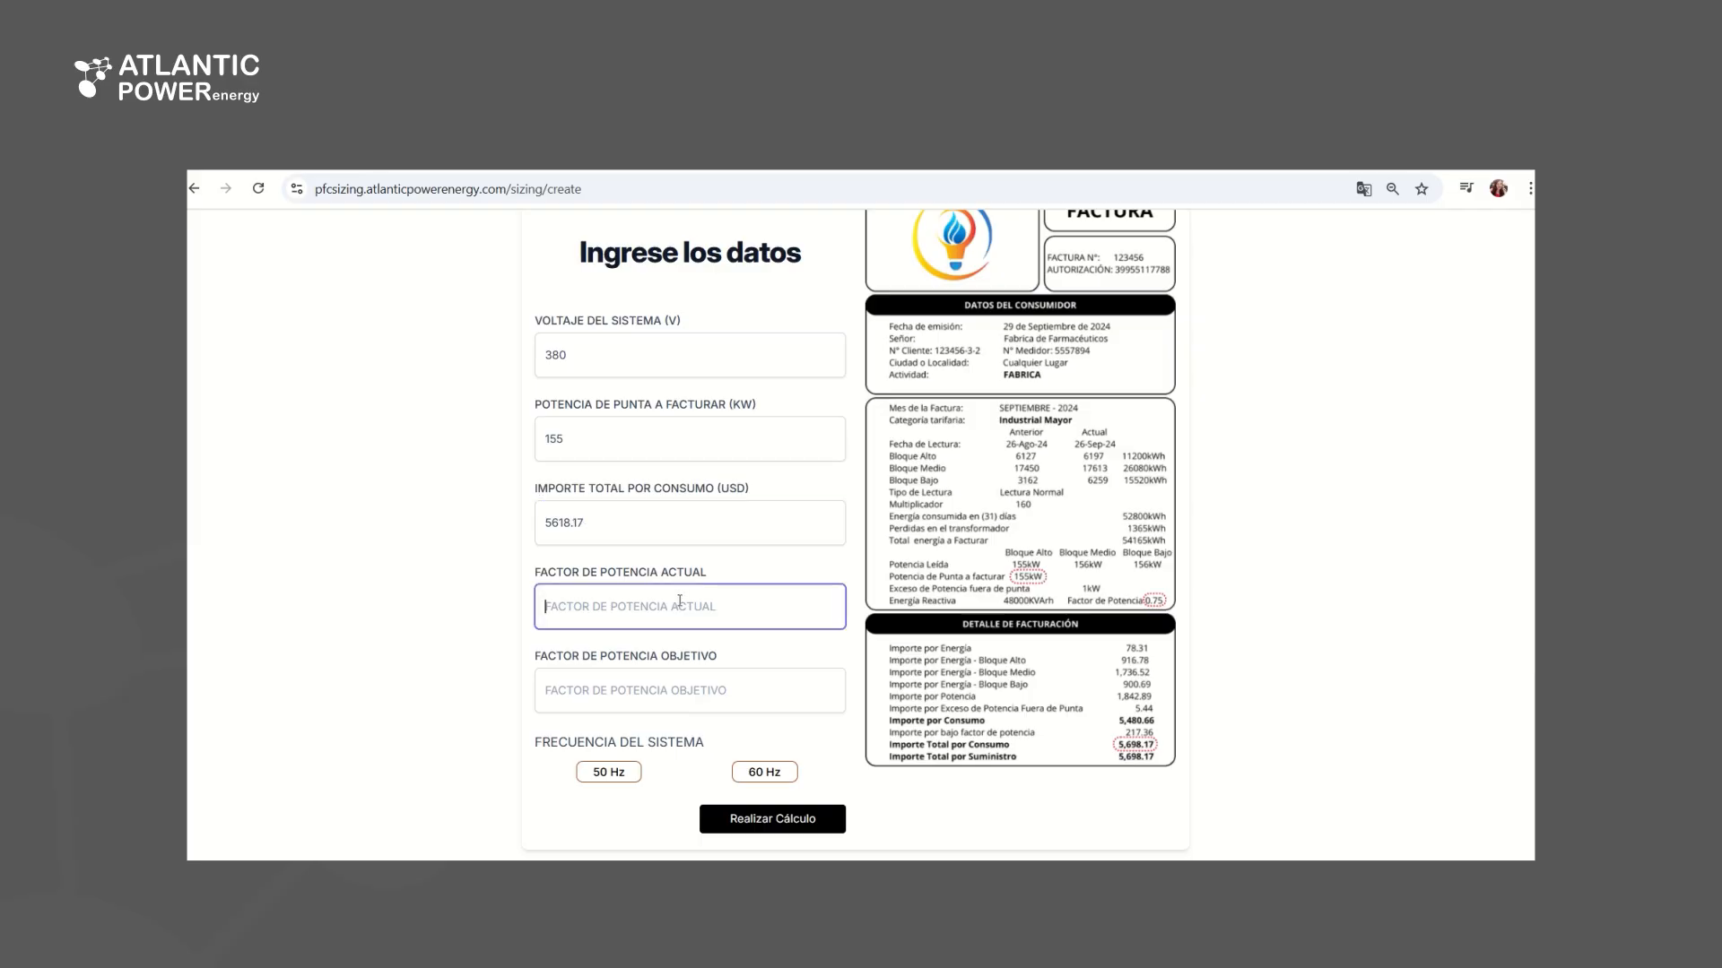
pyautogui.write('0.75')
pyautogui.click(662, 690)
pyautogui.write('.95')
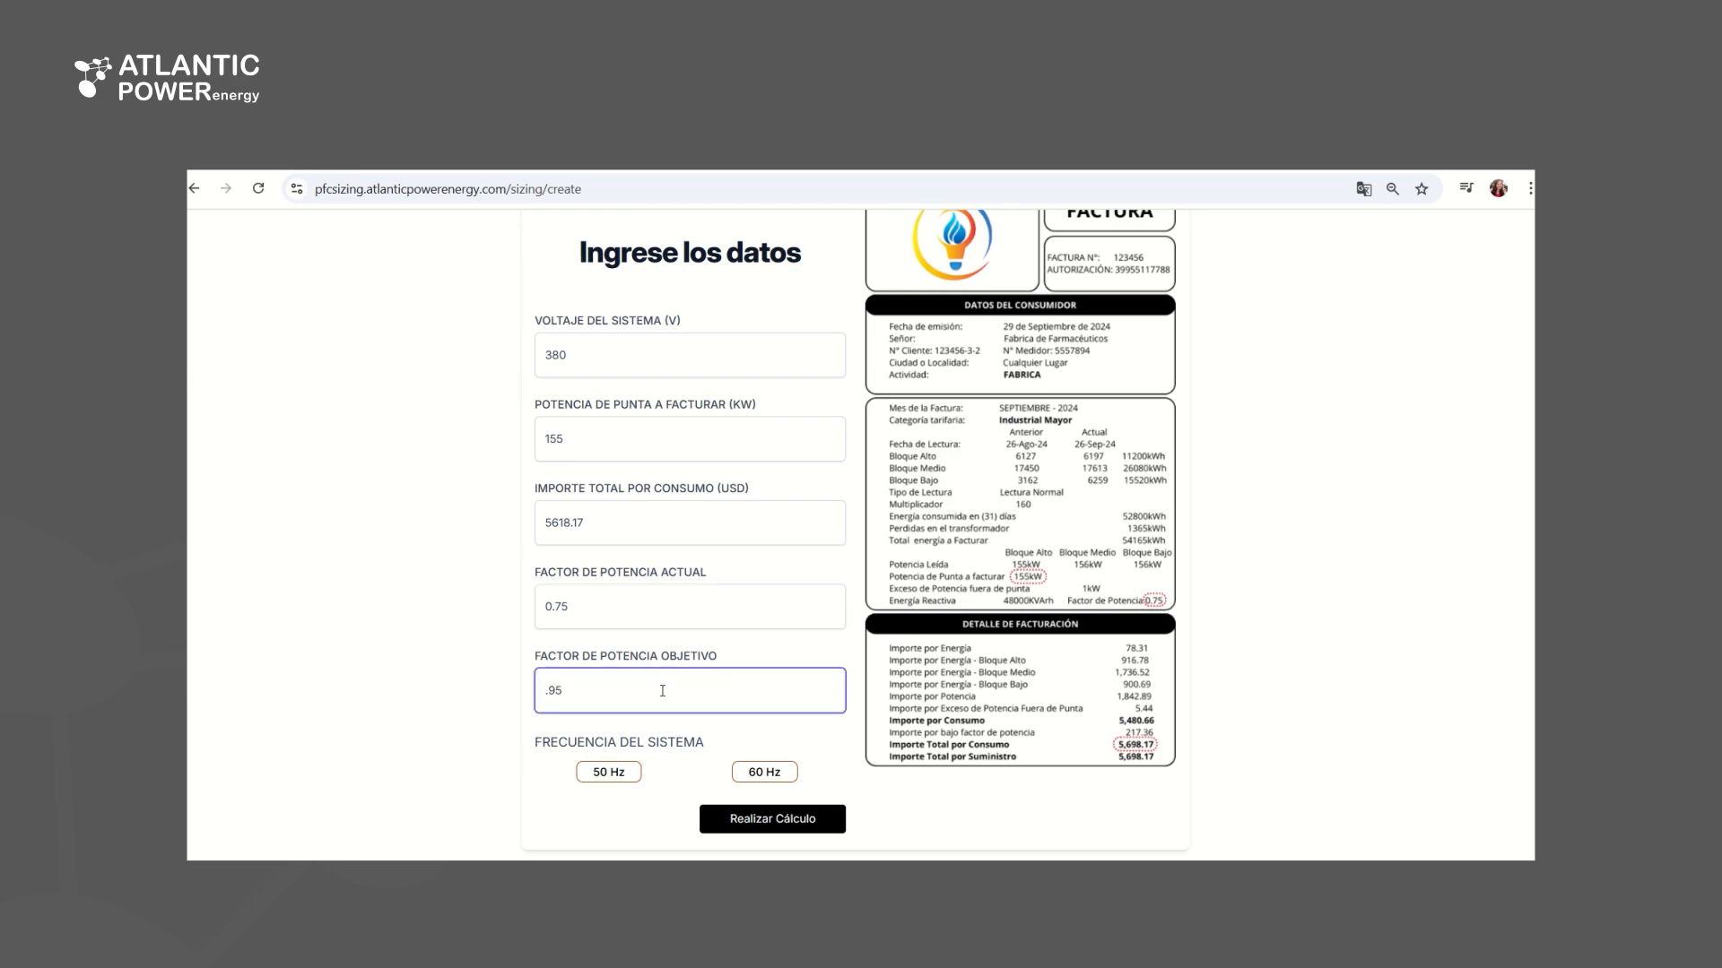
pyautogui.write('0')
pyautogui.click(628, 777)
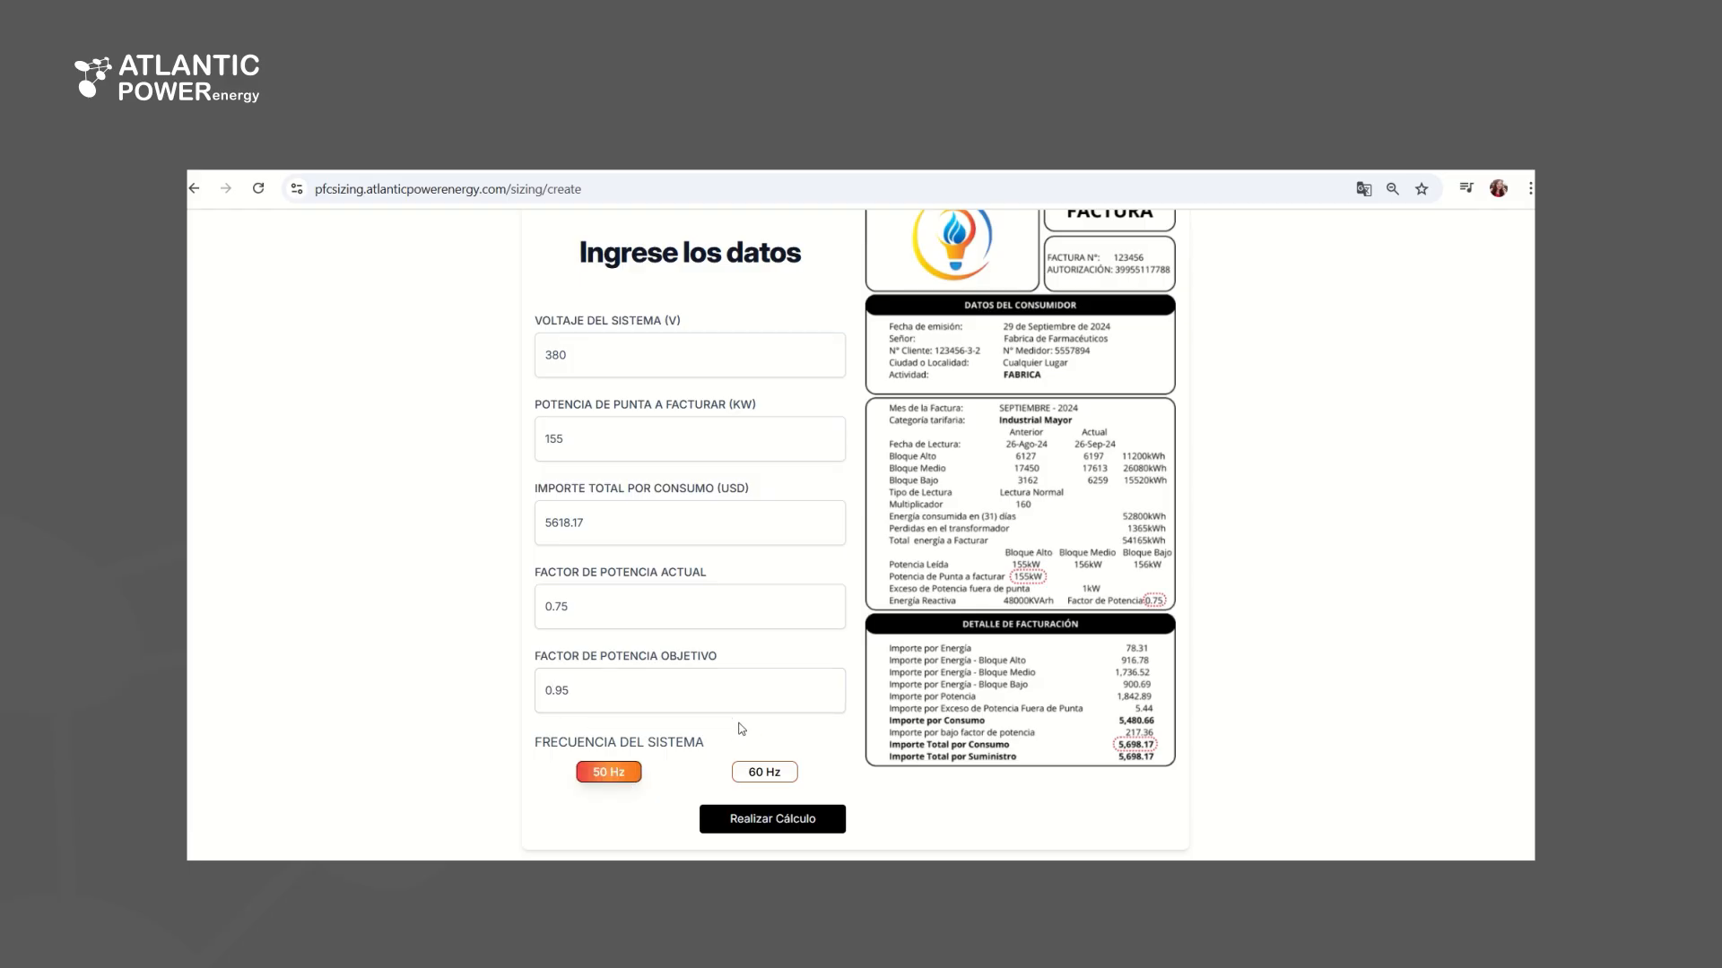
pyautogui.click(833, 821)
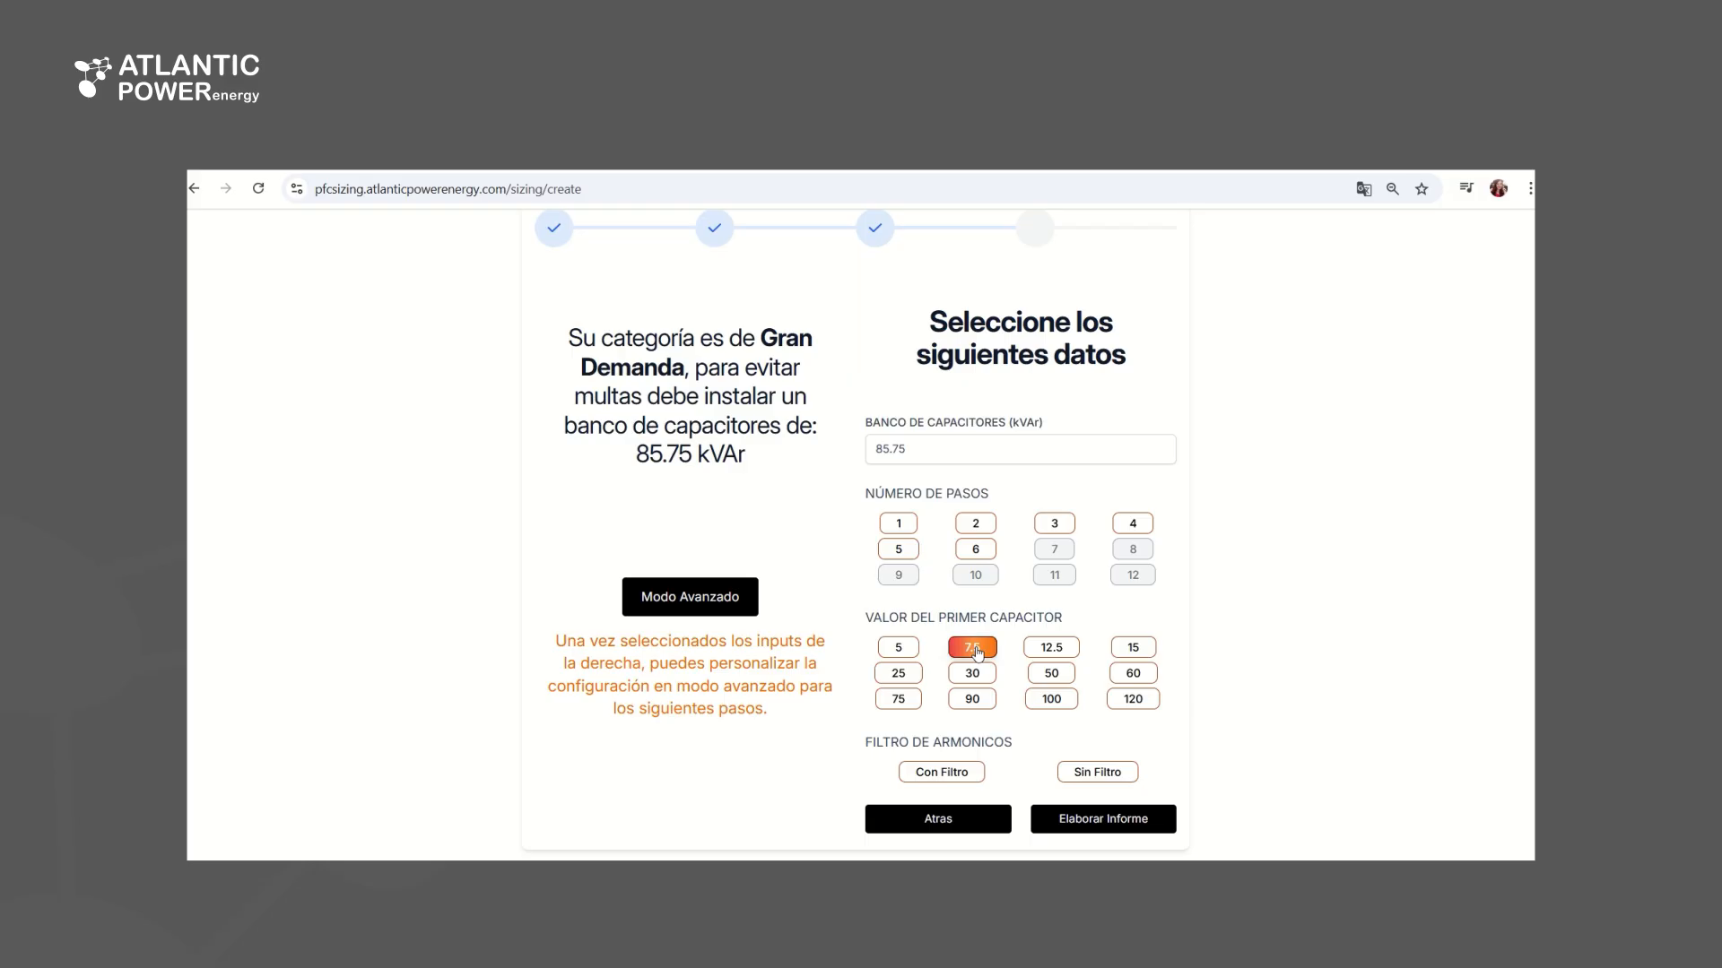
# Choose a 7.5 first capacitor, 6 steps and Con Filtro for the capacitor bank, and generate the report
pyautogui.click(976, 651)
pyautogui.click(987, 555)
pyautogui.click(974, 776)
pyautogui.click(1103, 819)
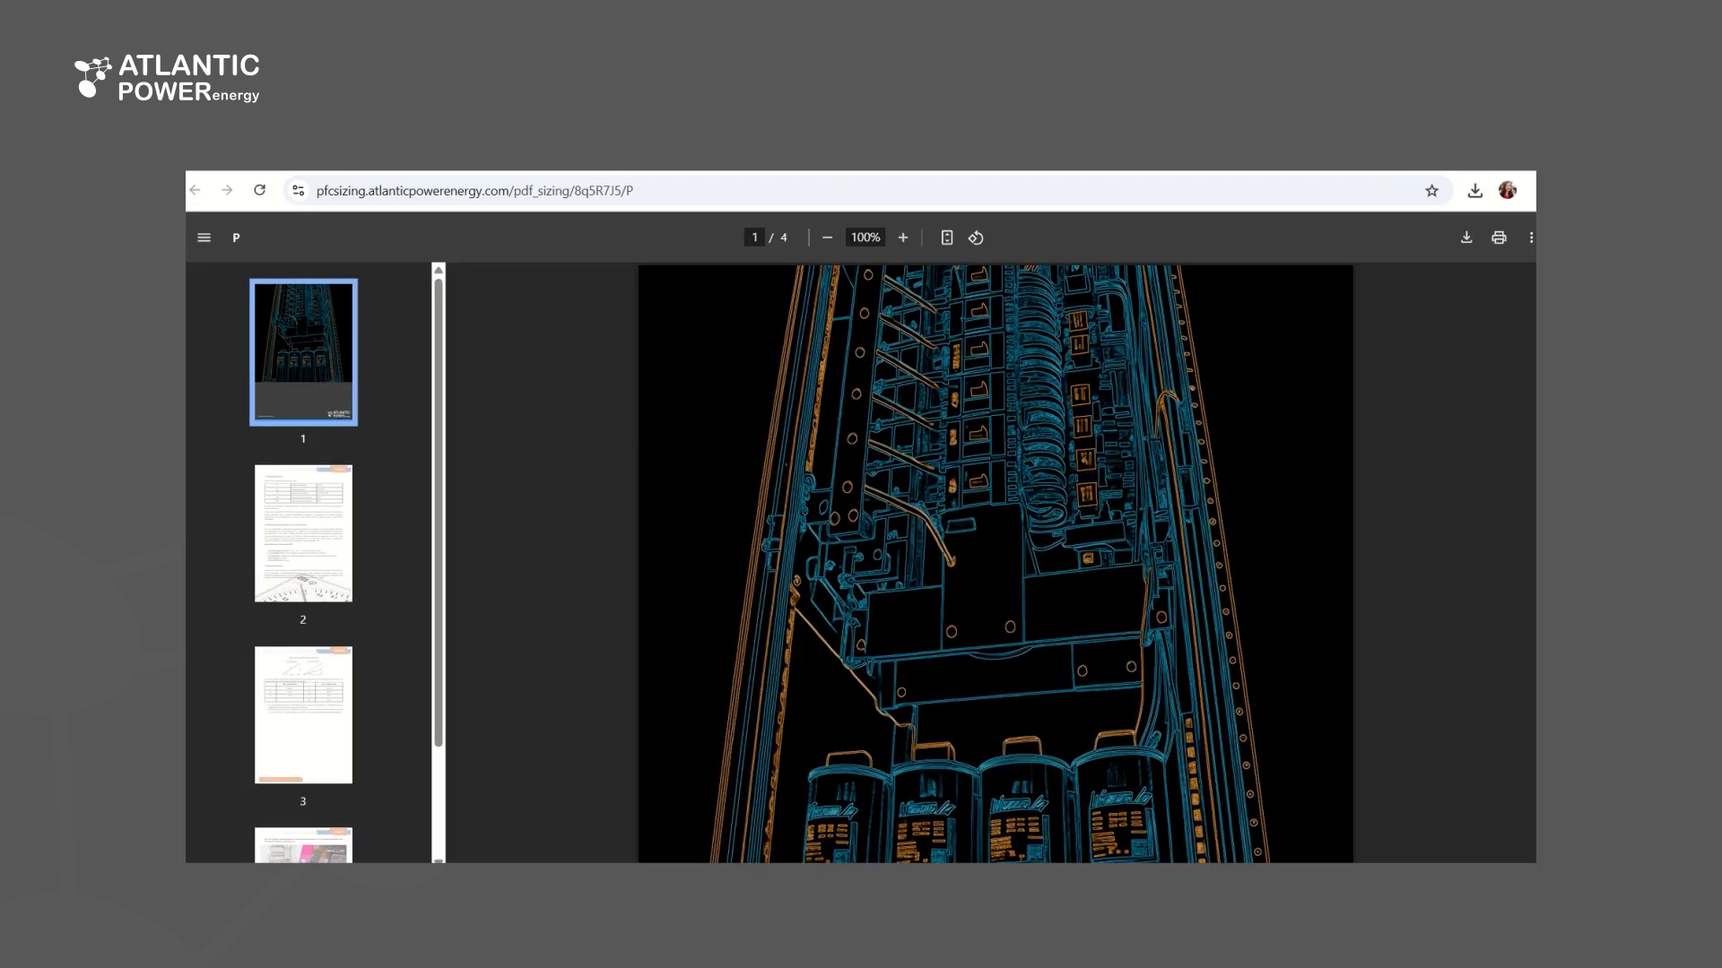
# Read through the partial PDF report, from the executive summary and PFC specifications to the power triangle and monitoring recommendation
pyautogui.scroll(-10, 1094, 558)
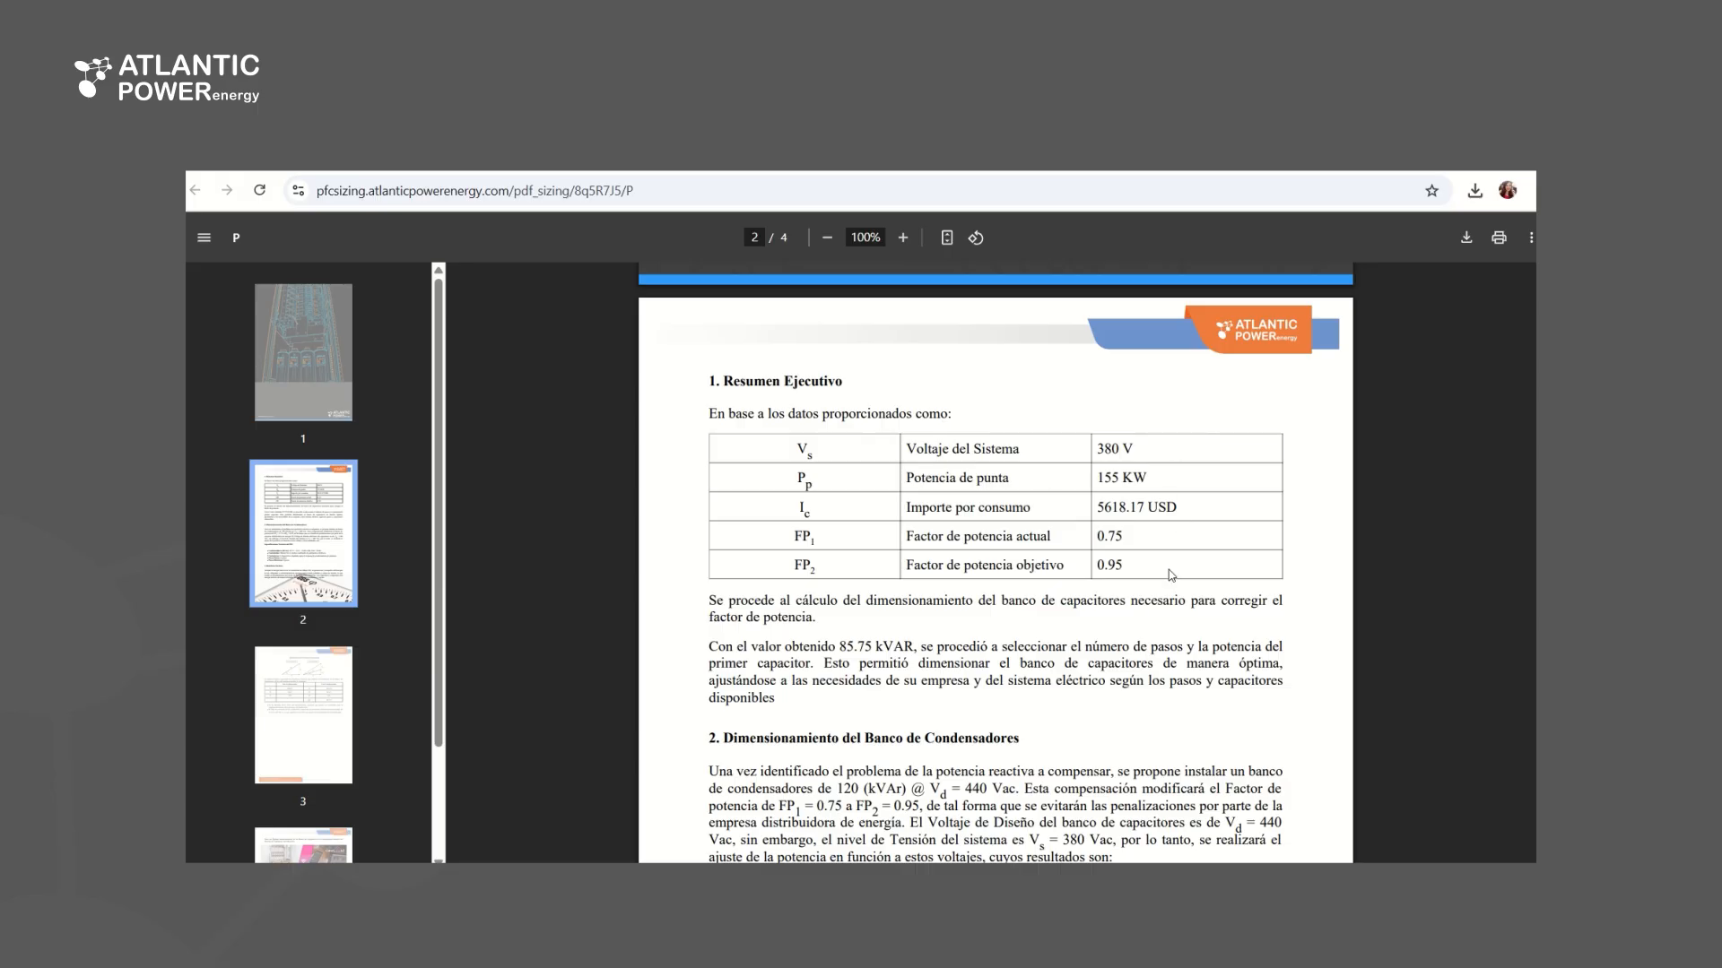
pyautogui.scroll(-6, 1179, 576)
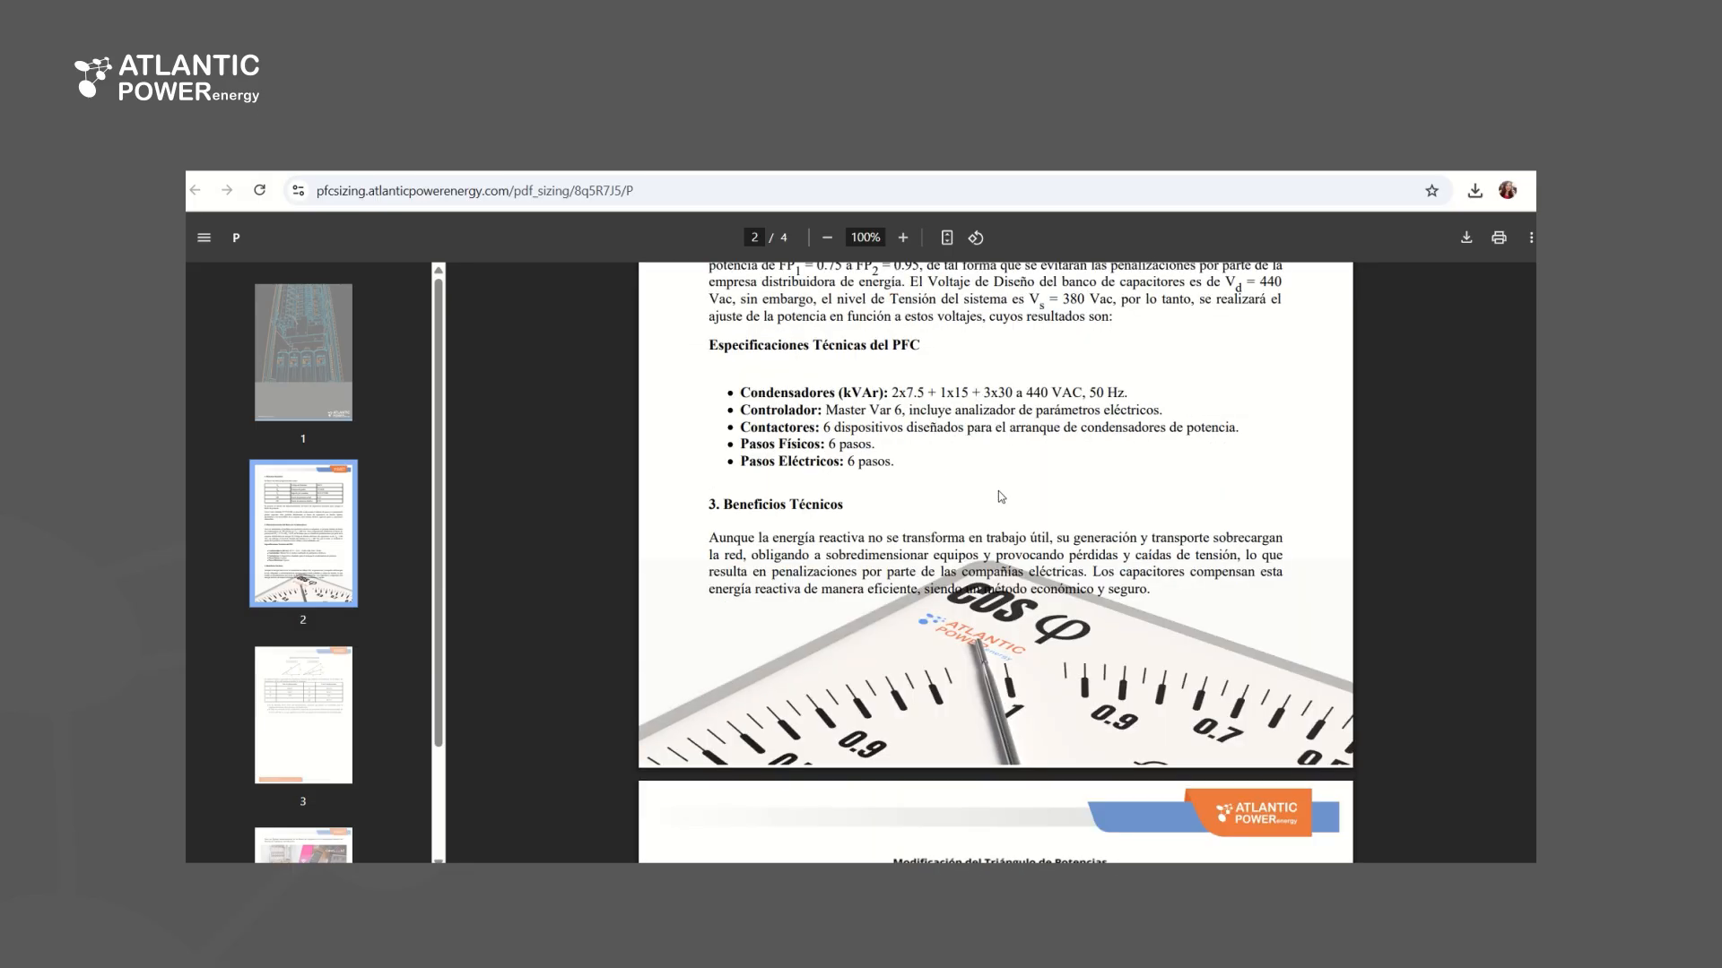
pyautogui.scroll(-6, 1002, 498)
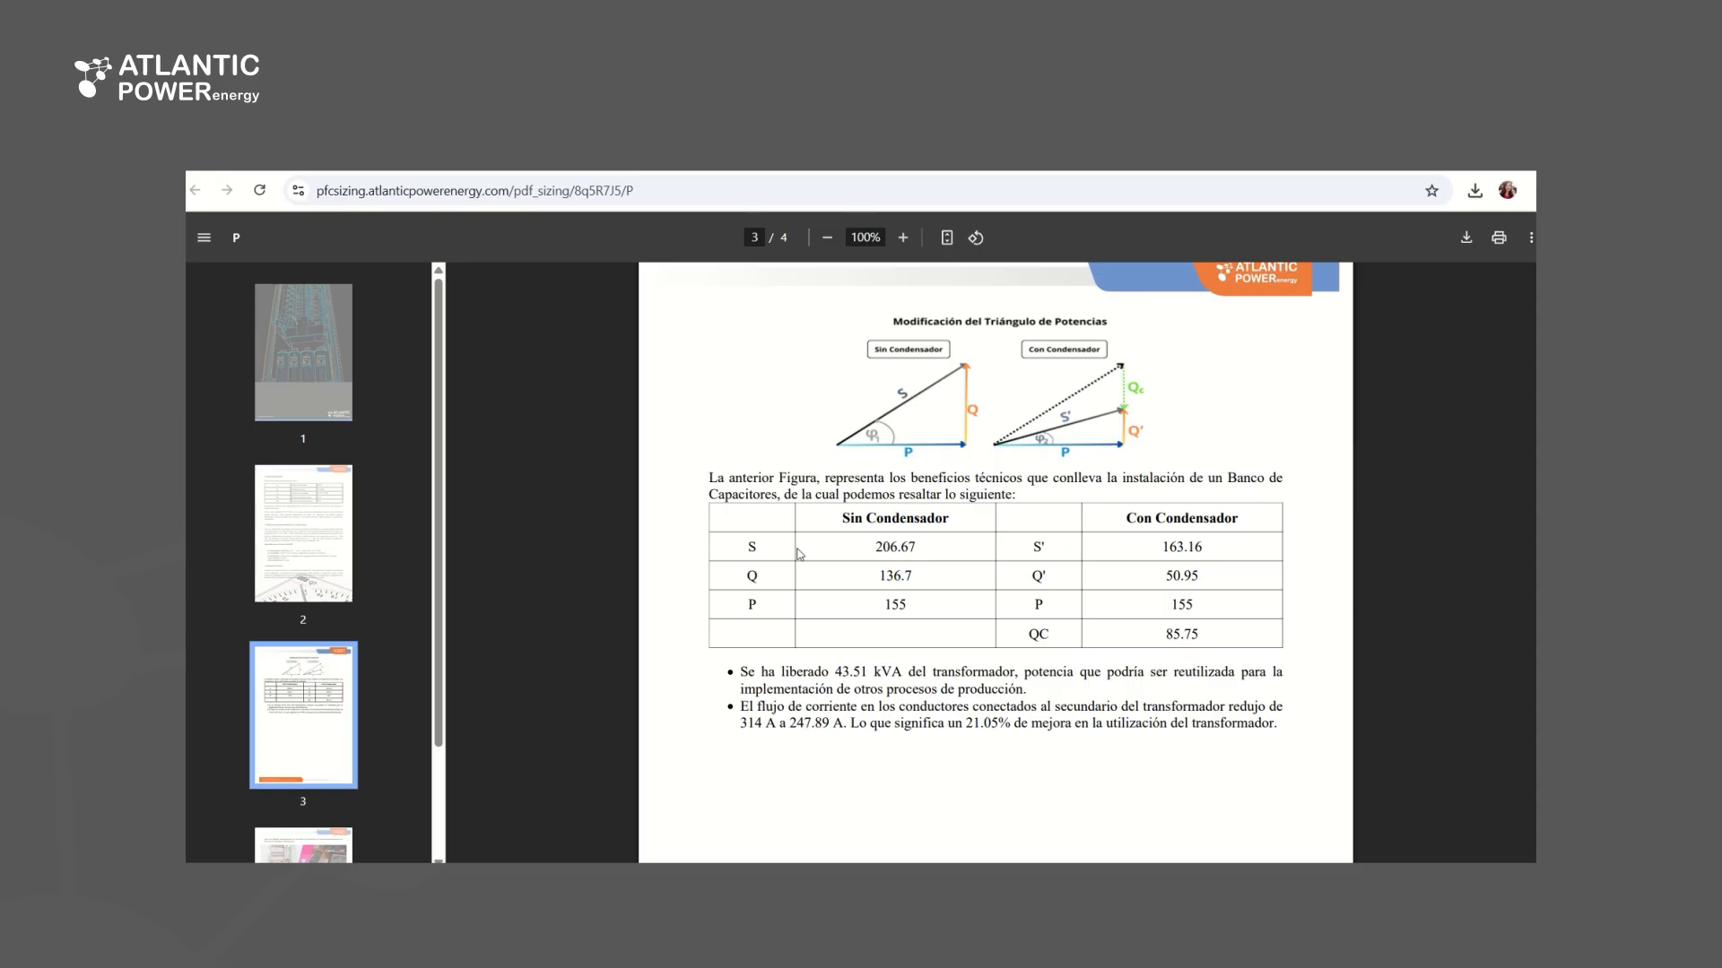
pyautogui.scroll(-10, 984, 660)
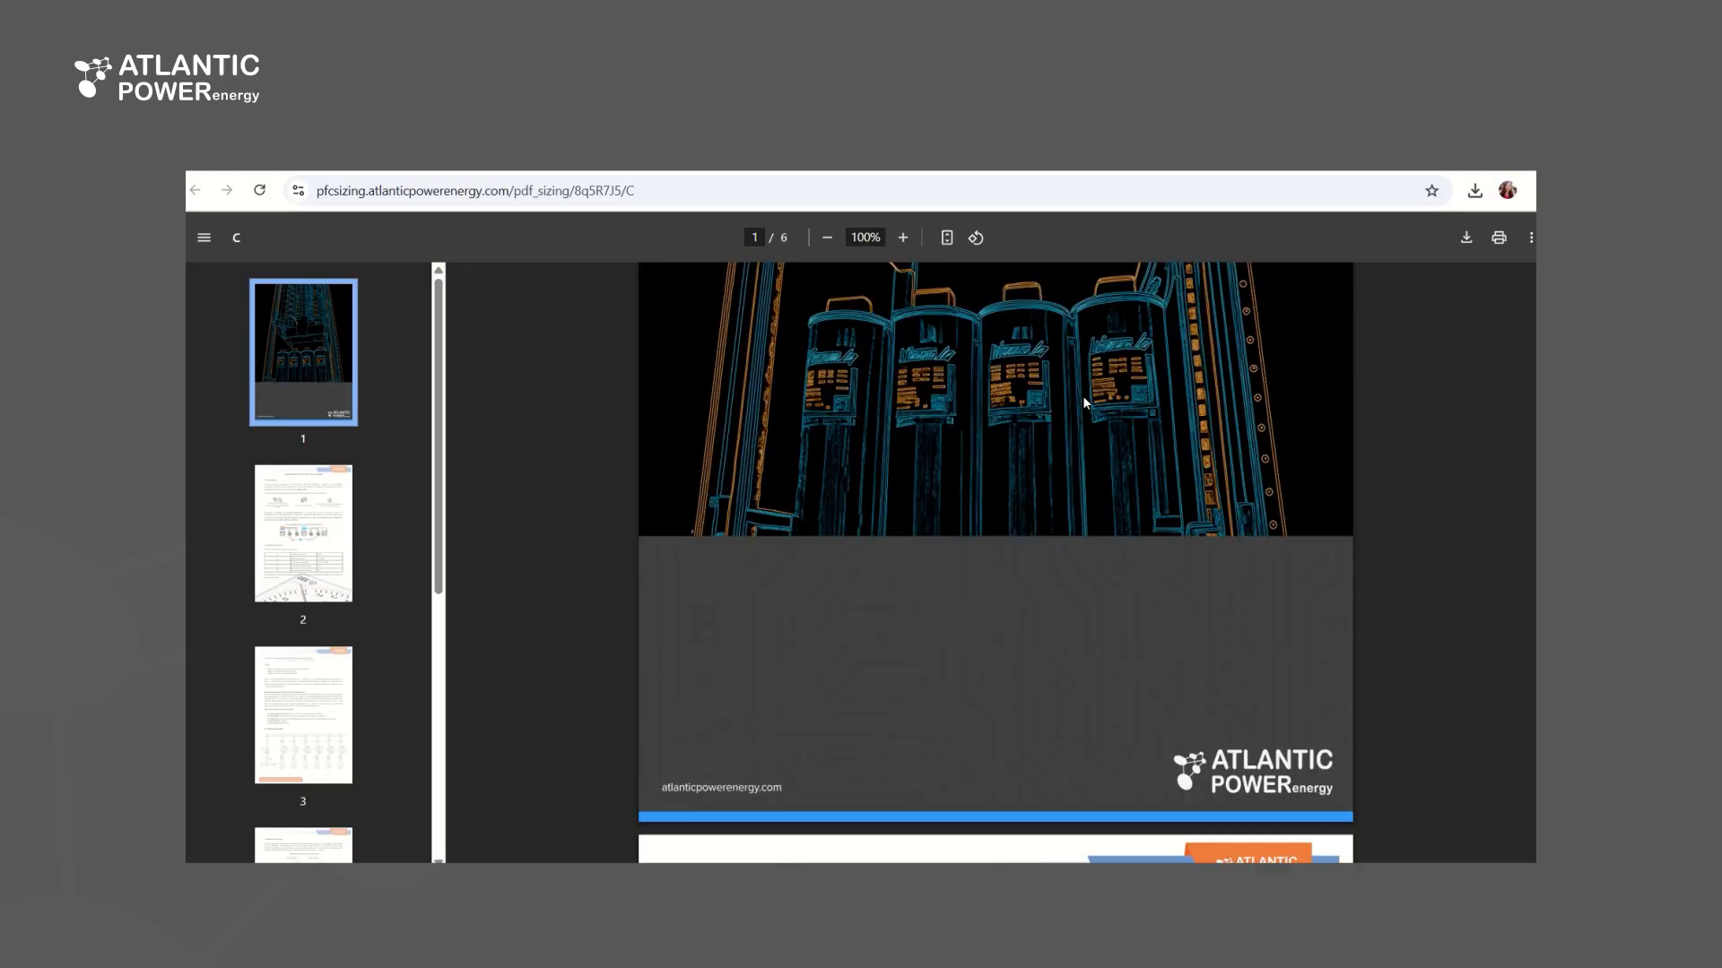
# Review the complete PDF report, including the kVAR formula, single-line diagram, technical and economic benefits and materials list
pyautogui.scroll(-6, 1083, 395)
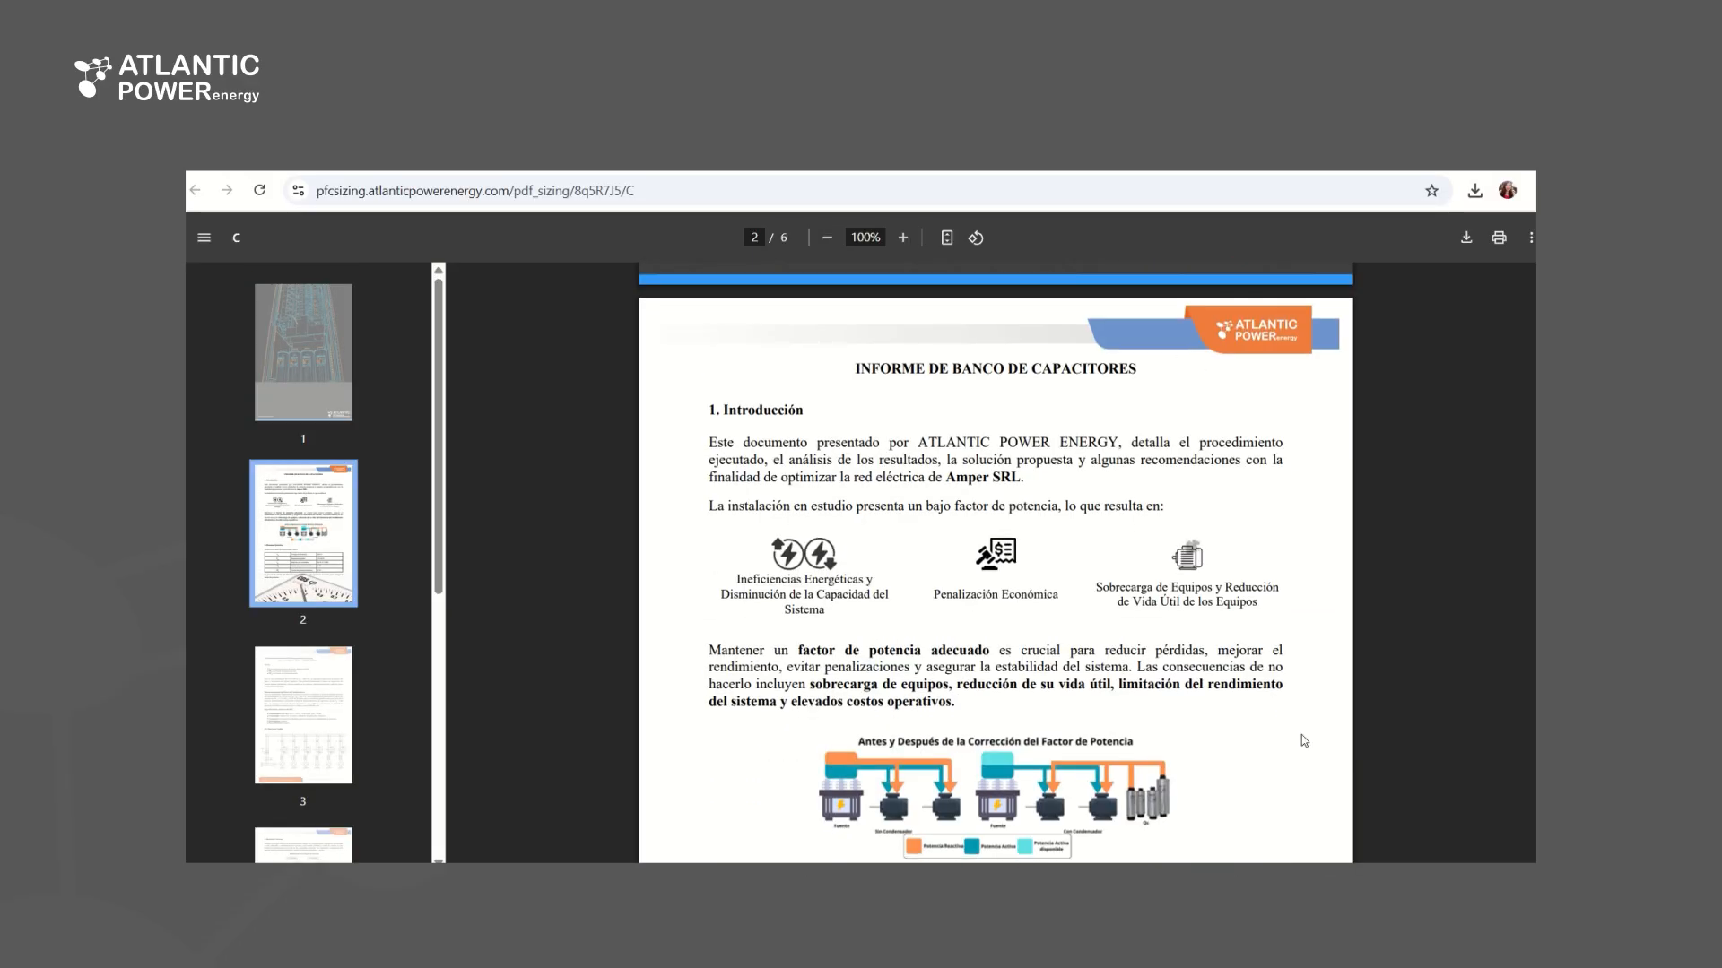
pyautogui.scroll(-5, 1304, 740)
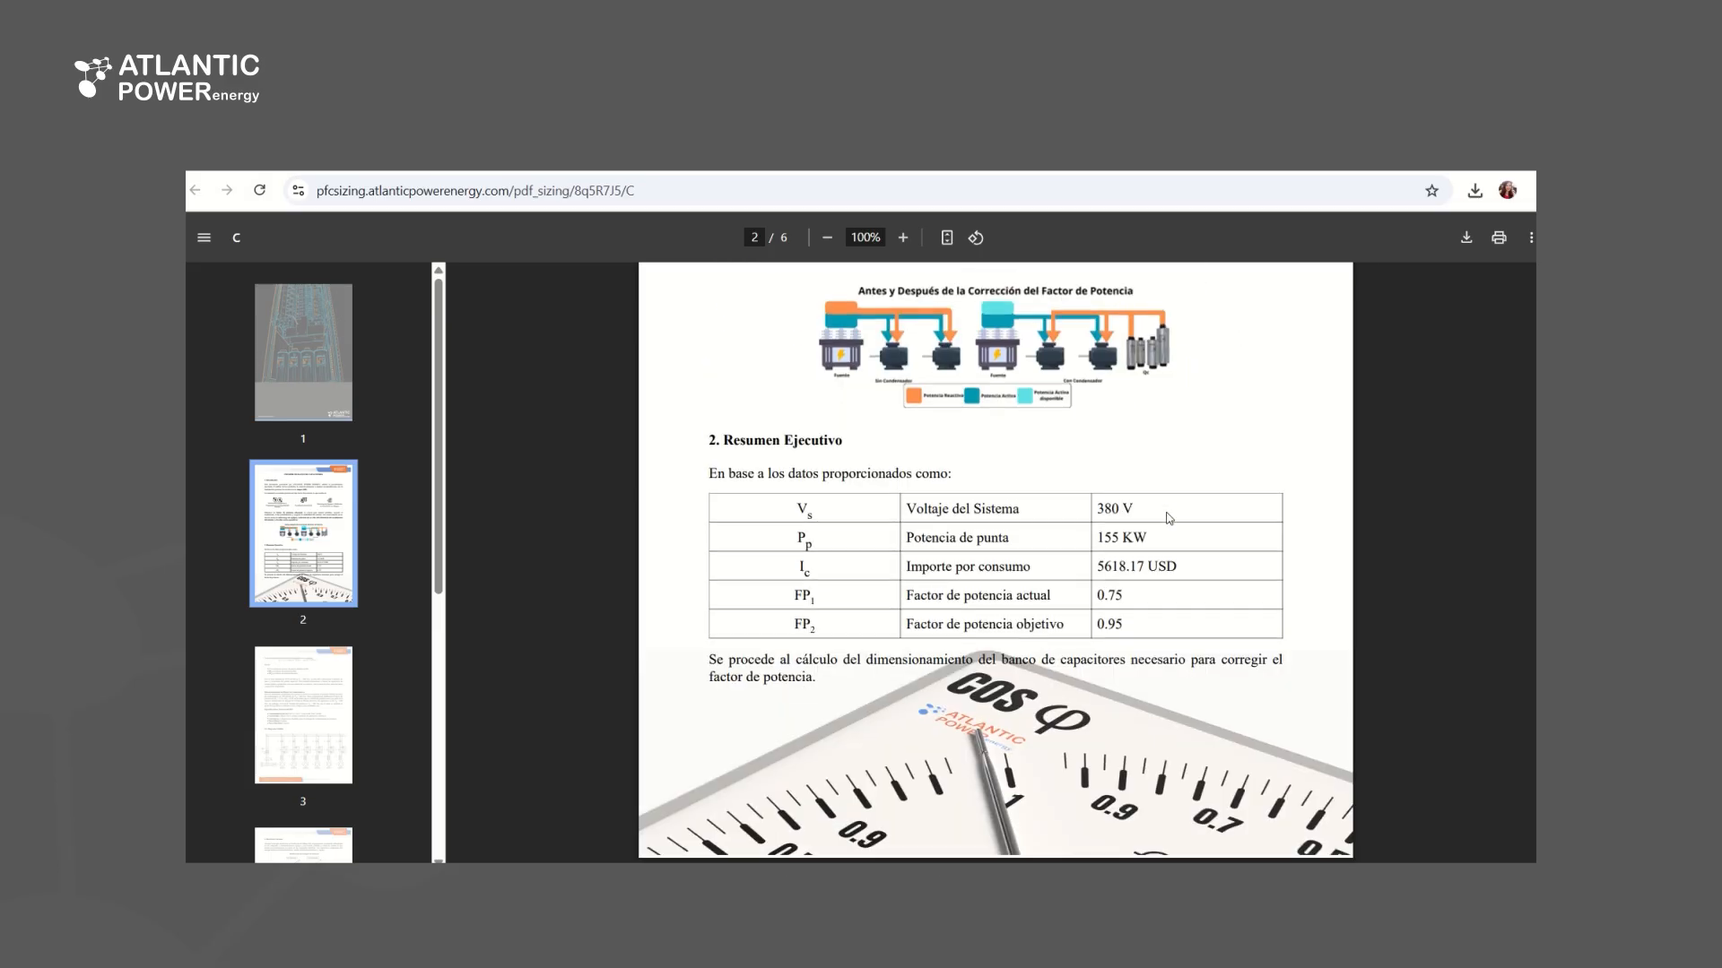
pyautogui.scroll(3, 1169, 518)
pyautogui.scroll(-10, 843, 614)
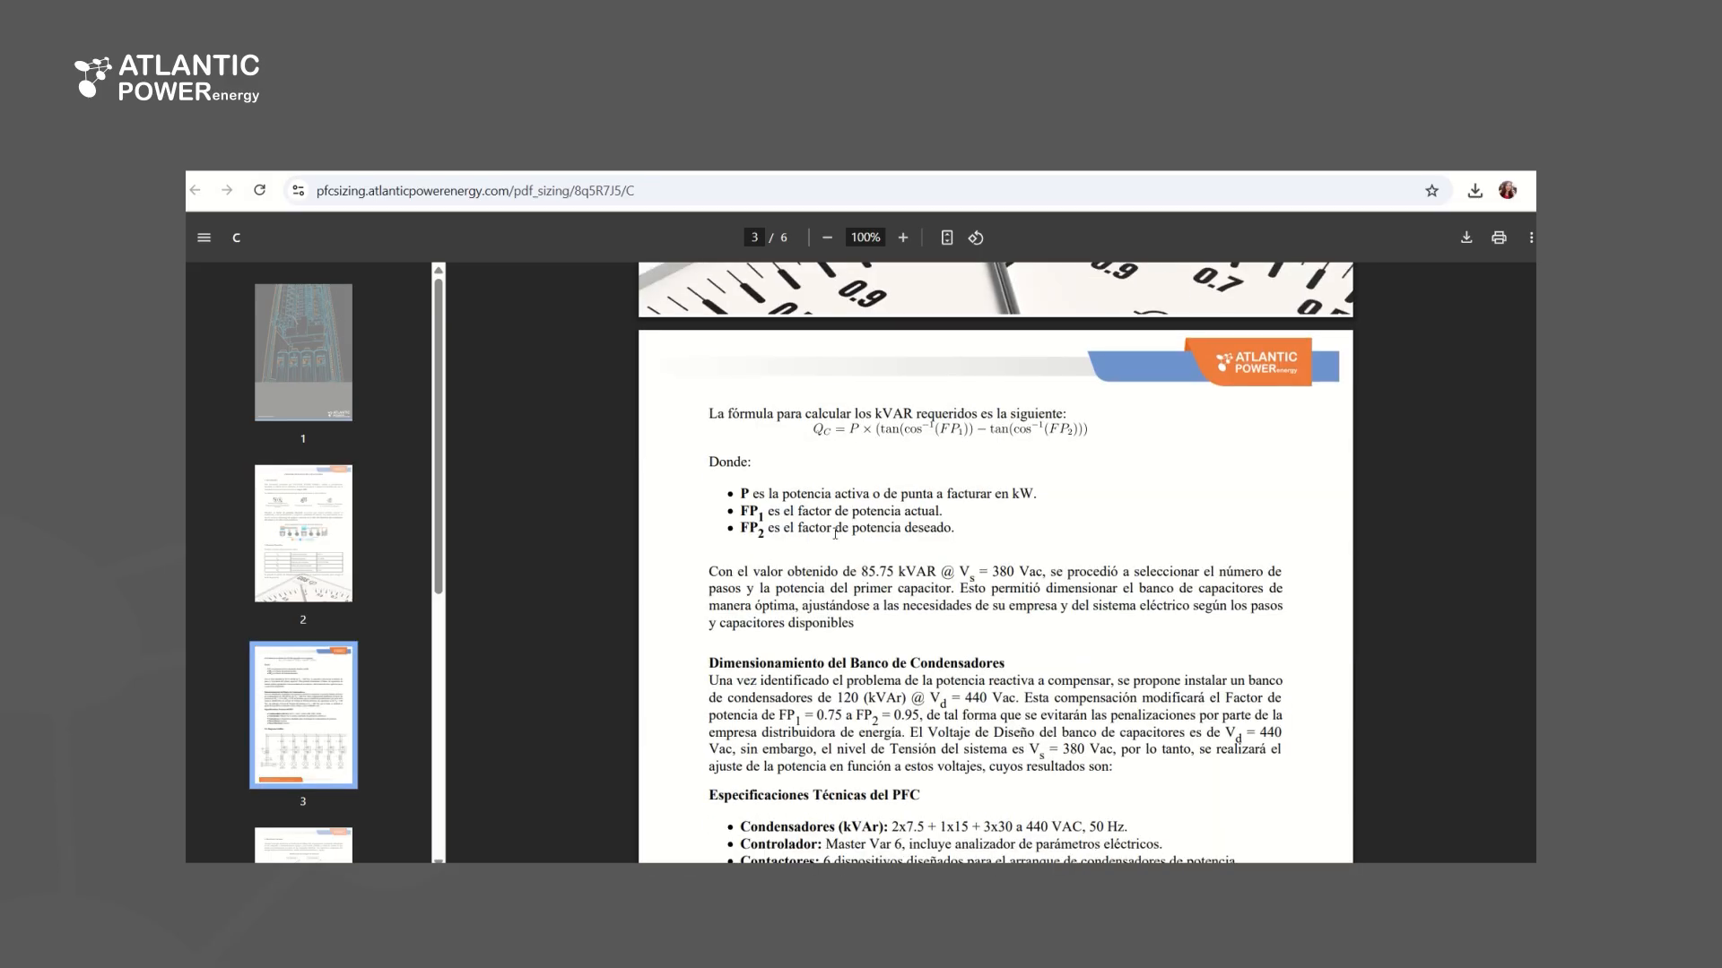
pyautogui.scroll(-6, 995, 535)
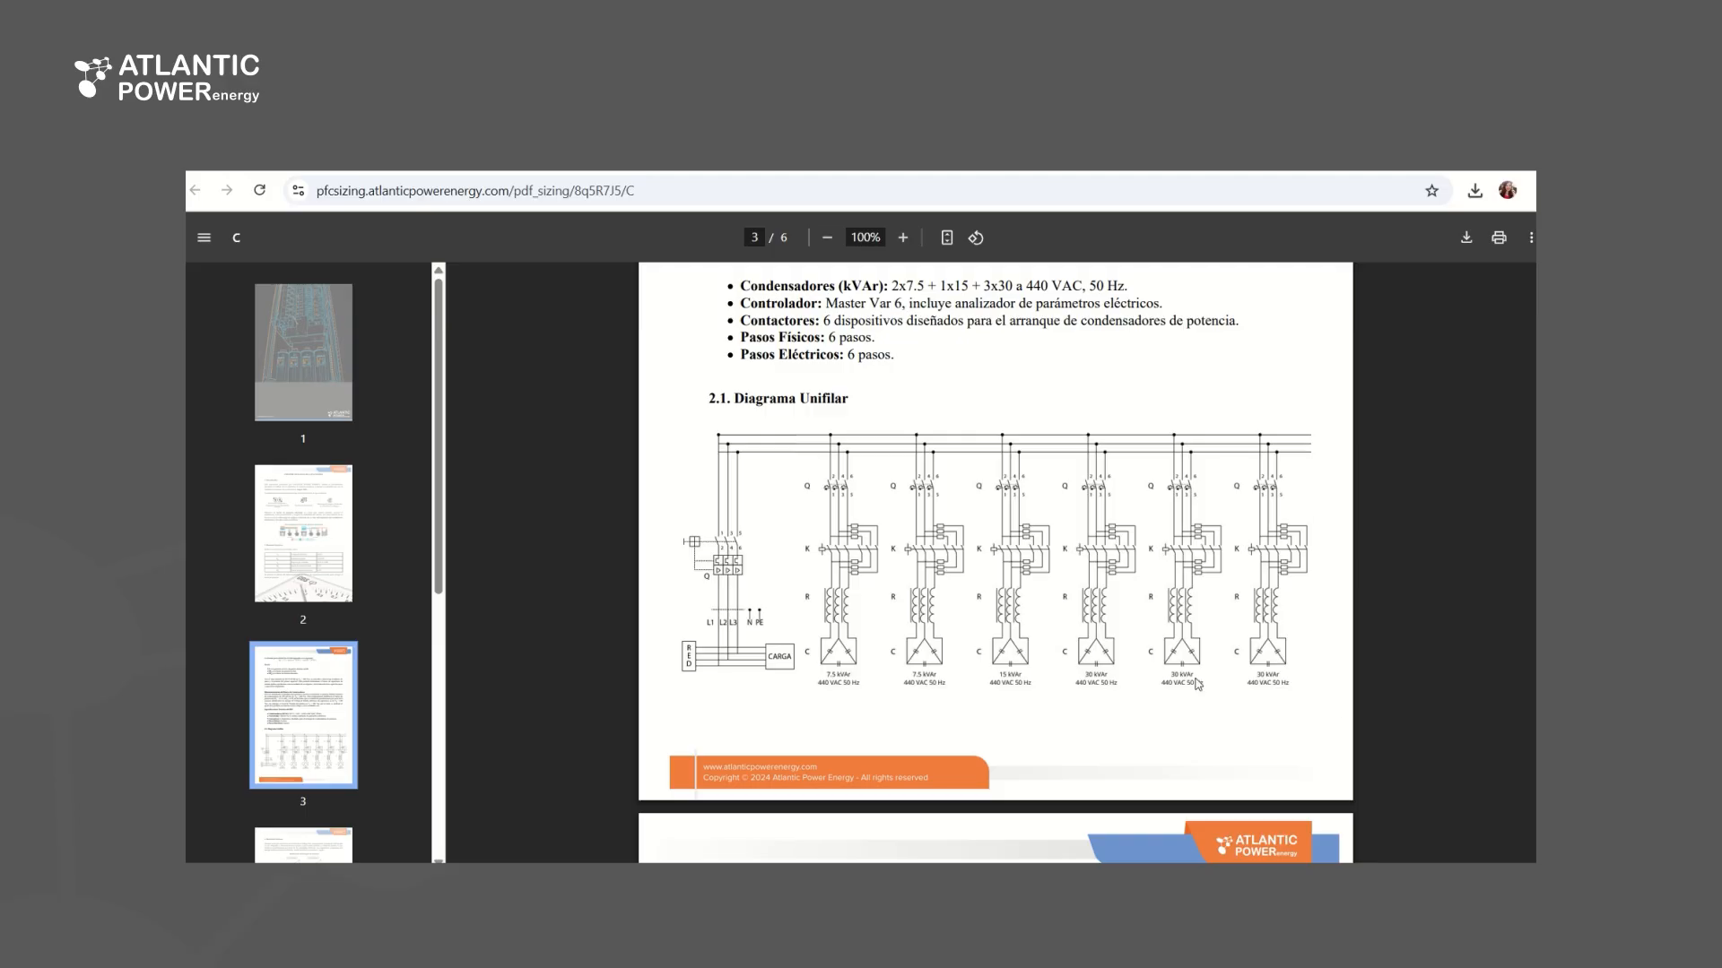
pyautogui.scroll(-8, 1200, 680)
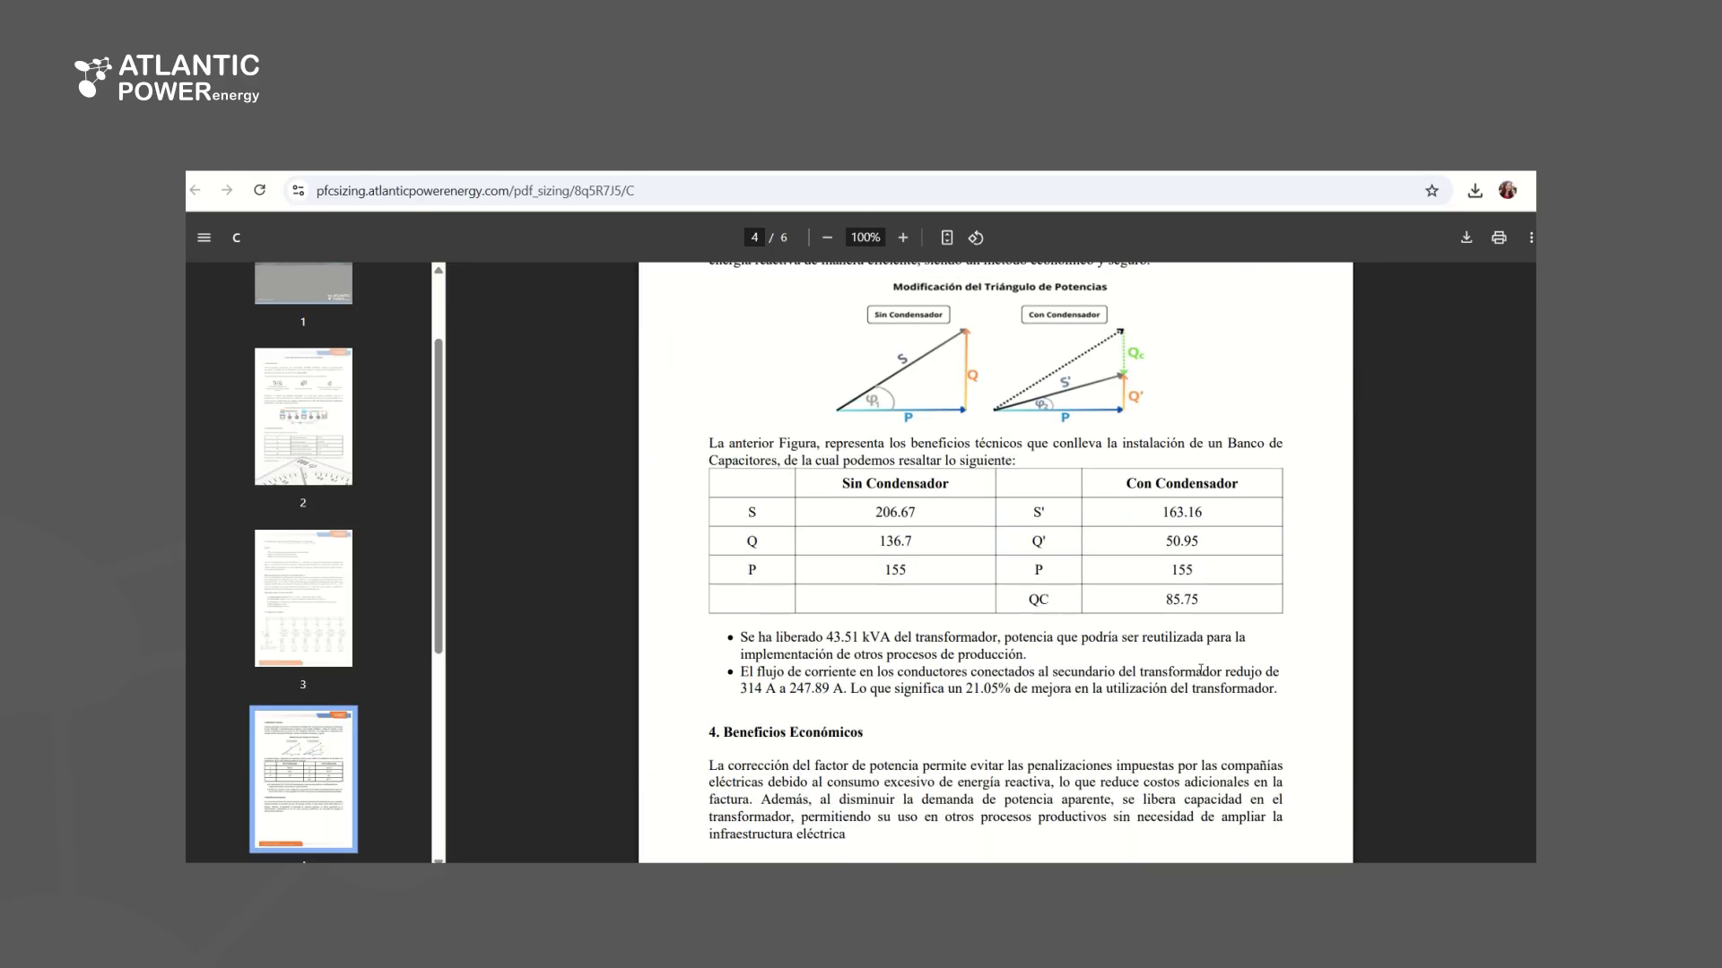
pyautogui.scroll(-14, 1200, 679)
pyautogui.scroll(-4, 1203, 666)
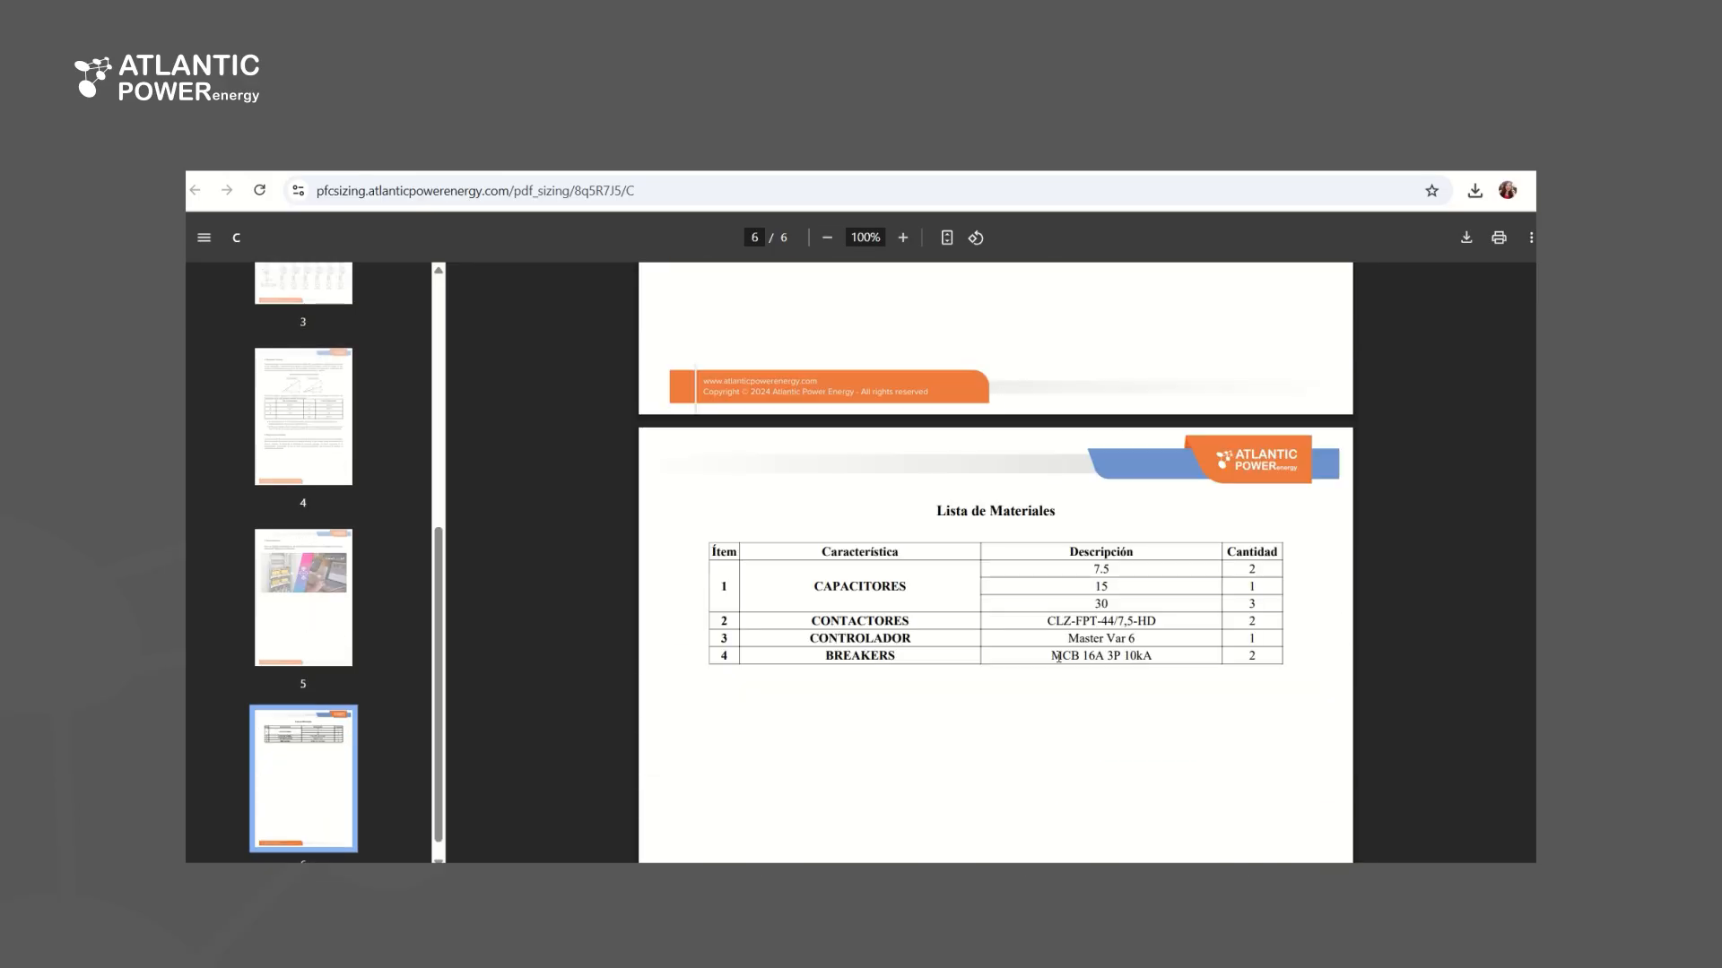
# Return to the report download page, export the materials list and open the downloaded CAP000088_materials.xlsx
pyautogui.click(573, 157)
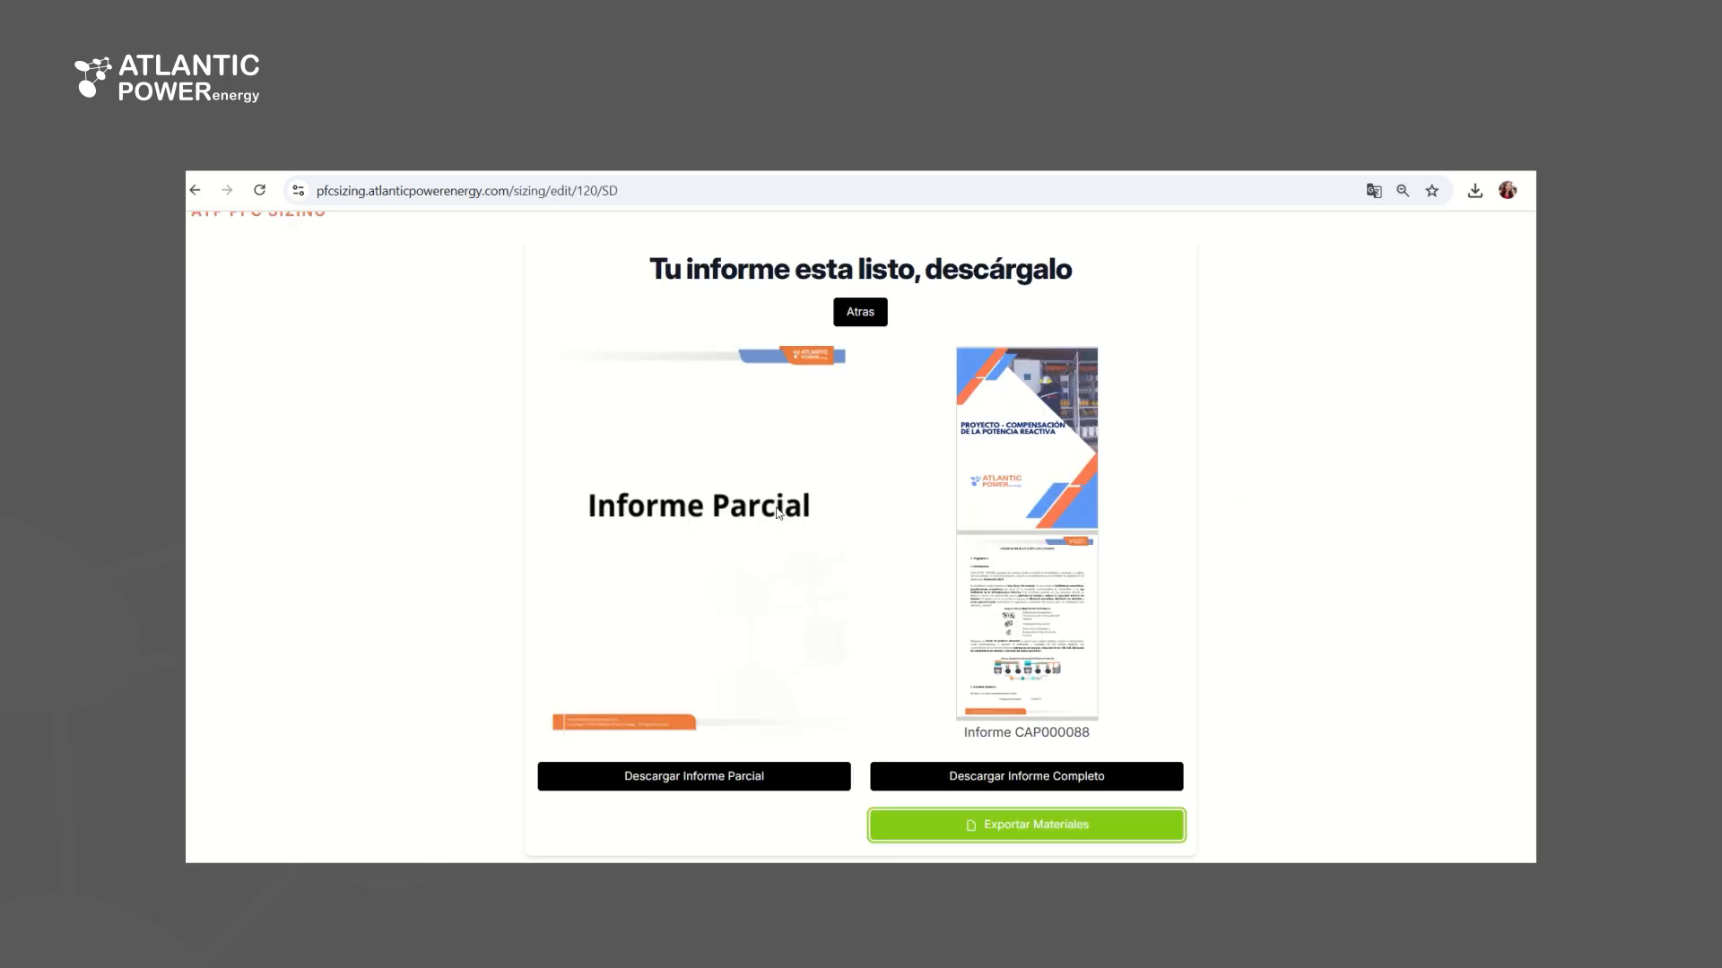
pyautogui.click(1023, 825)
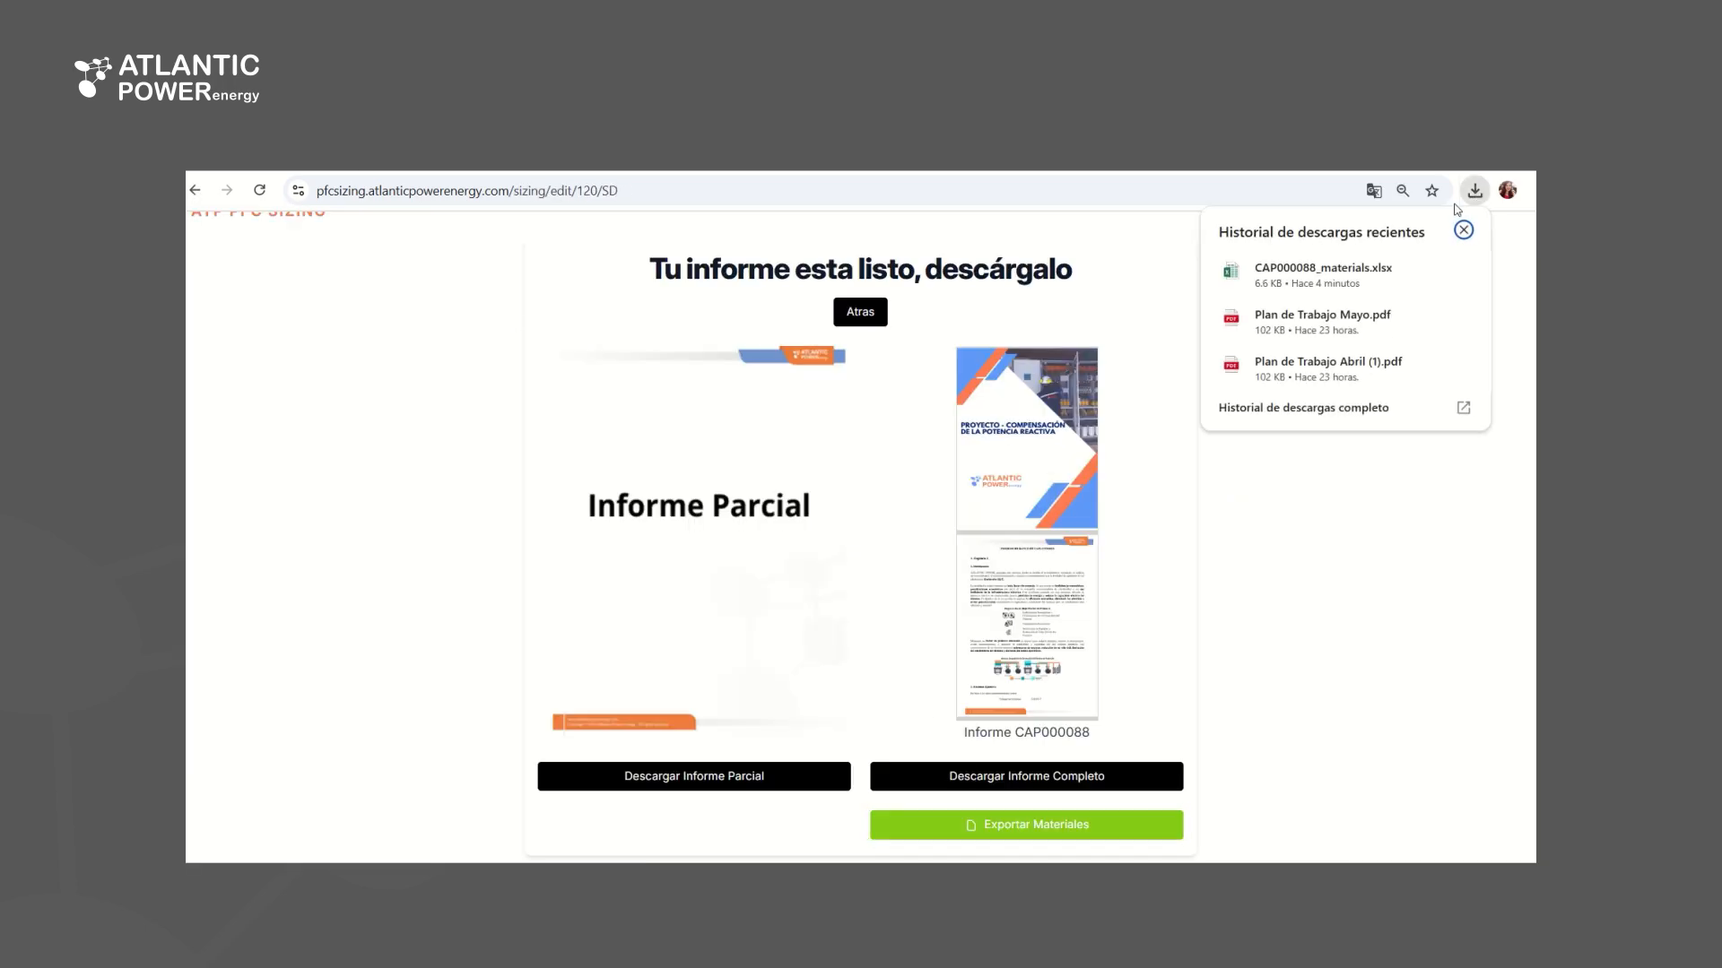
pyautogui.click(1386, 277)
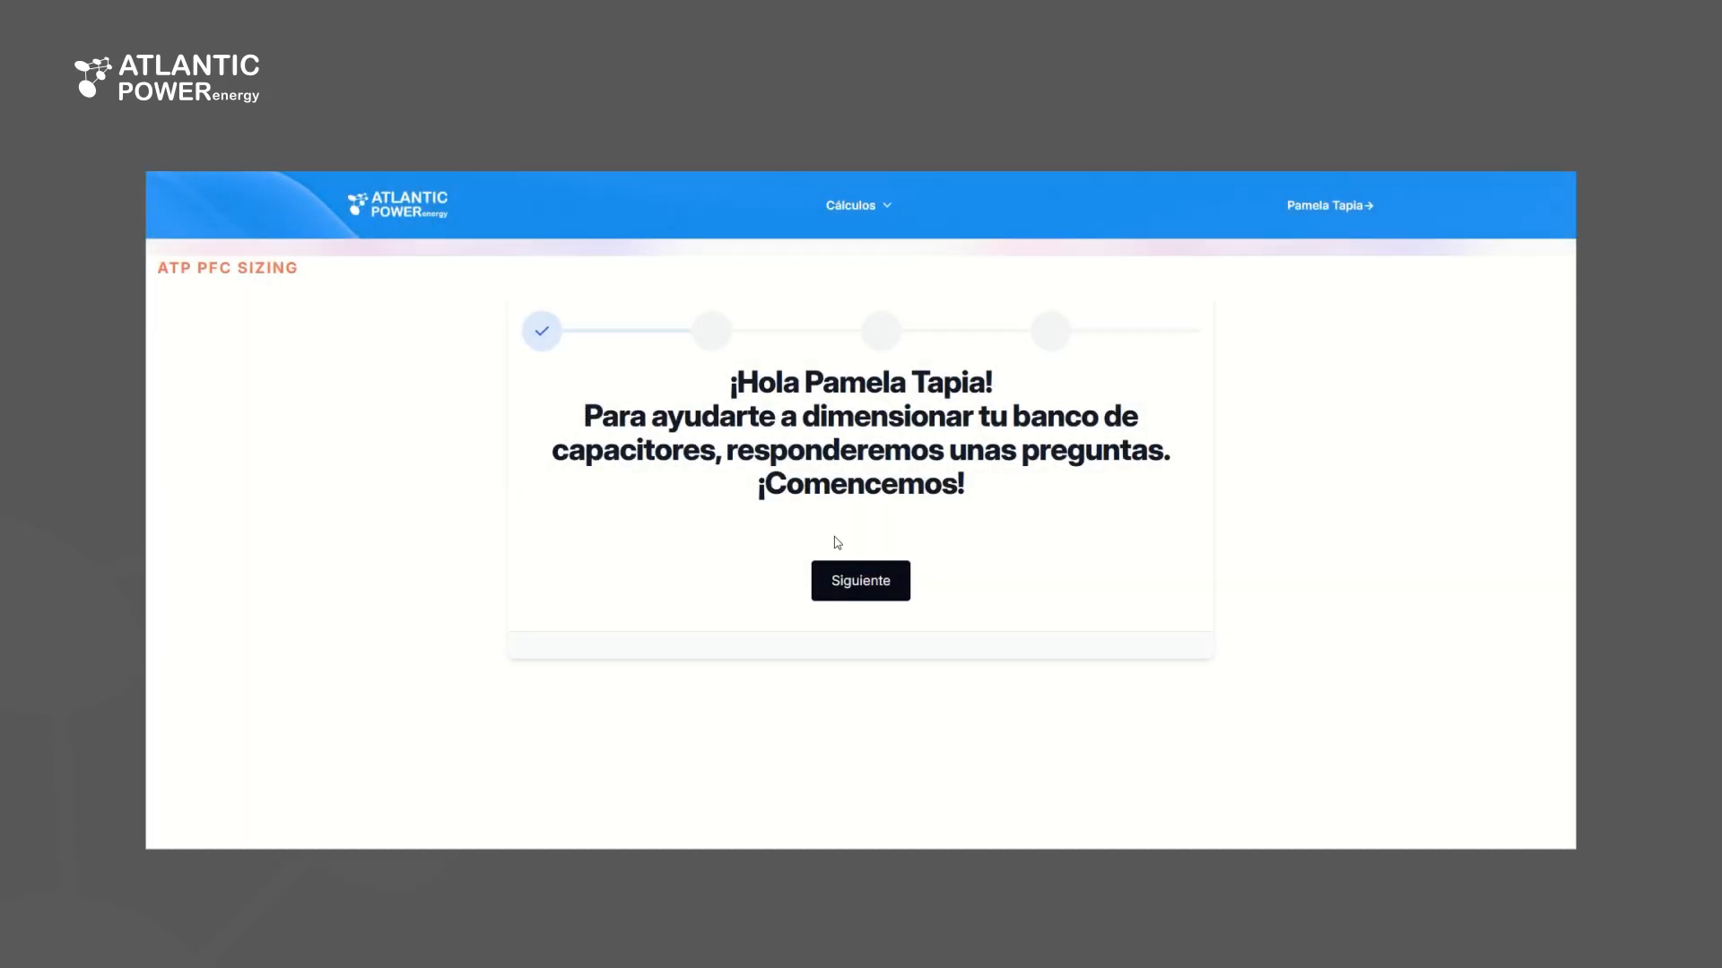
# Start another sizing, answering No to having the electricity bill and Sí to calculating the capacitor bank
pyautogui.click(886, 590)
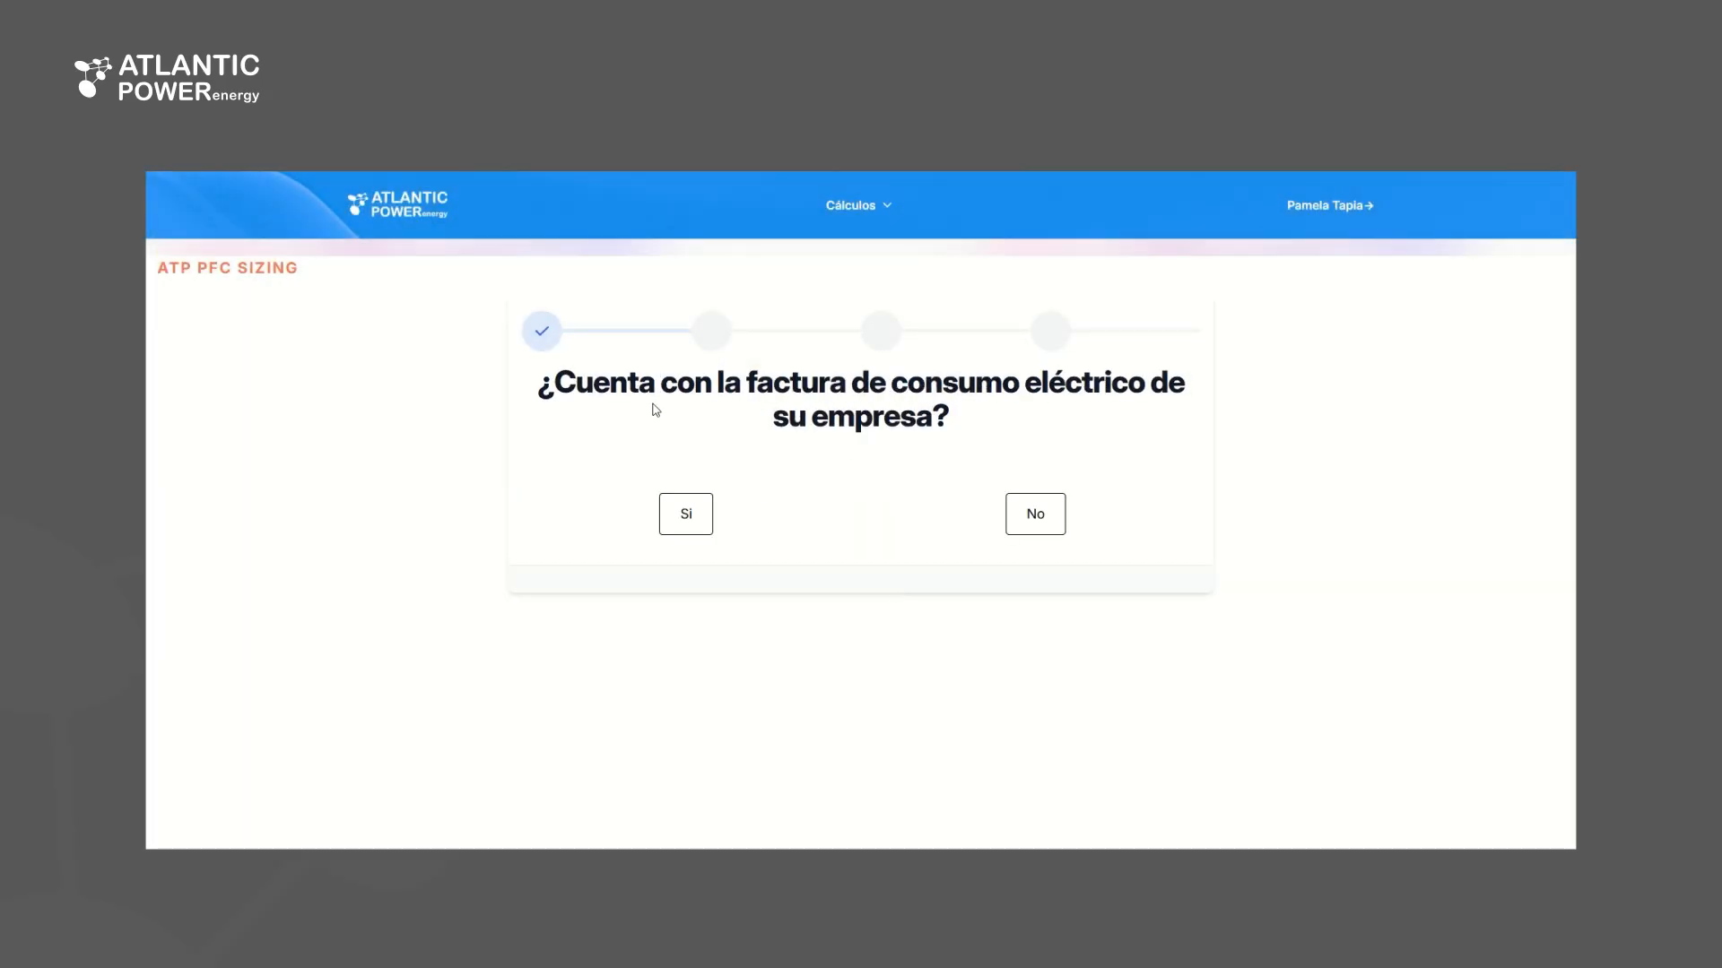
pyautogui.click(1045, 516)
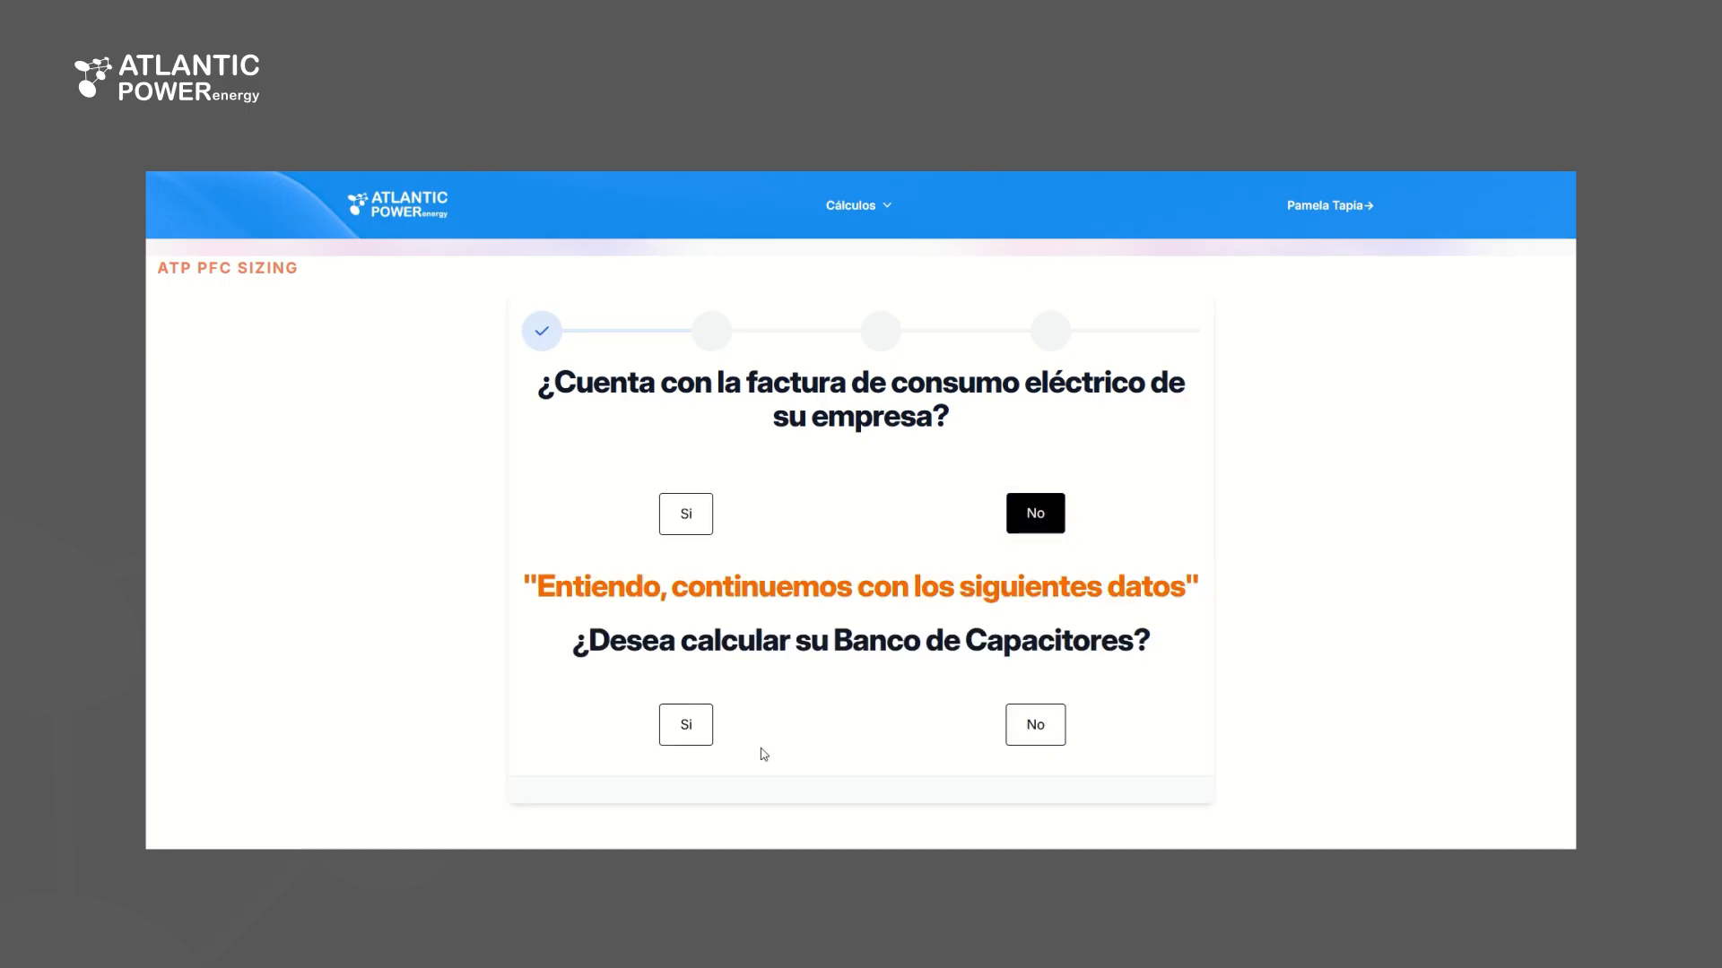
pyautogui.click(702, 730)
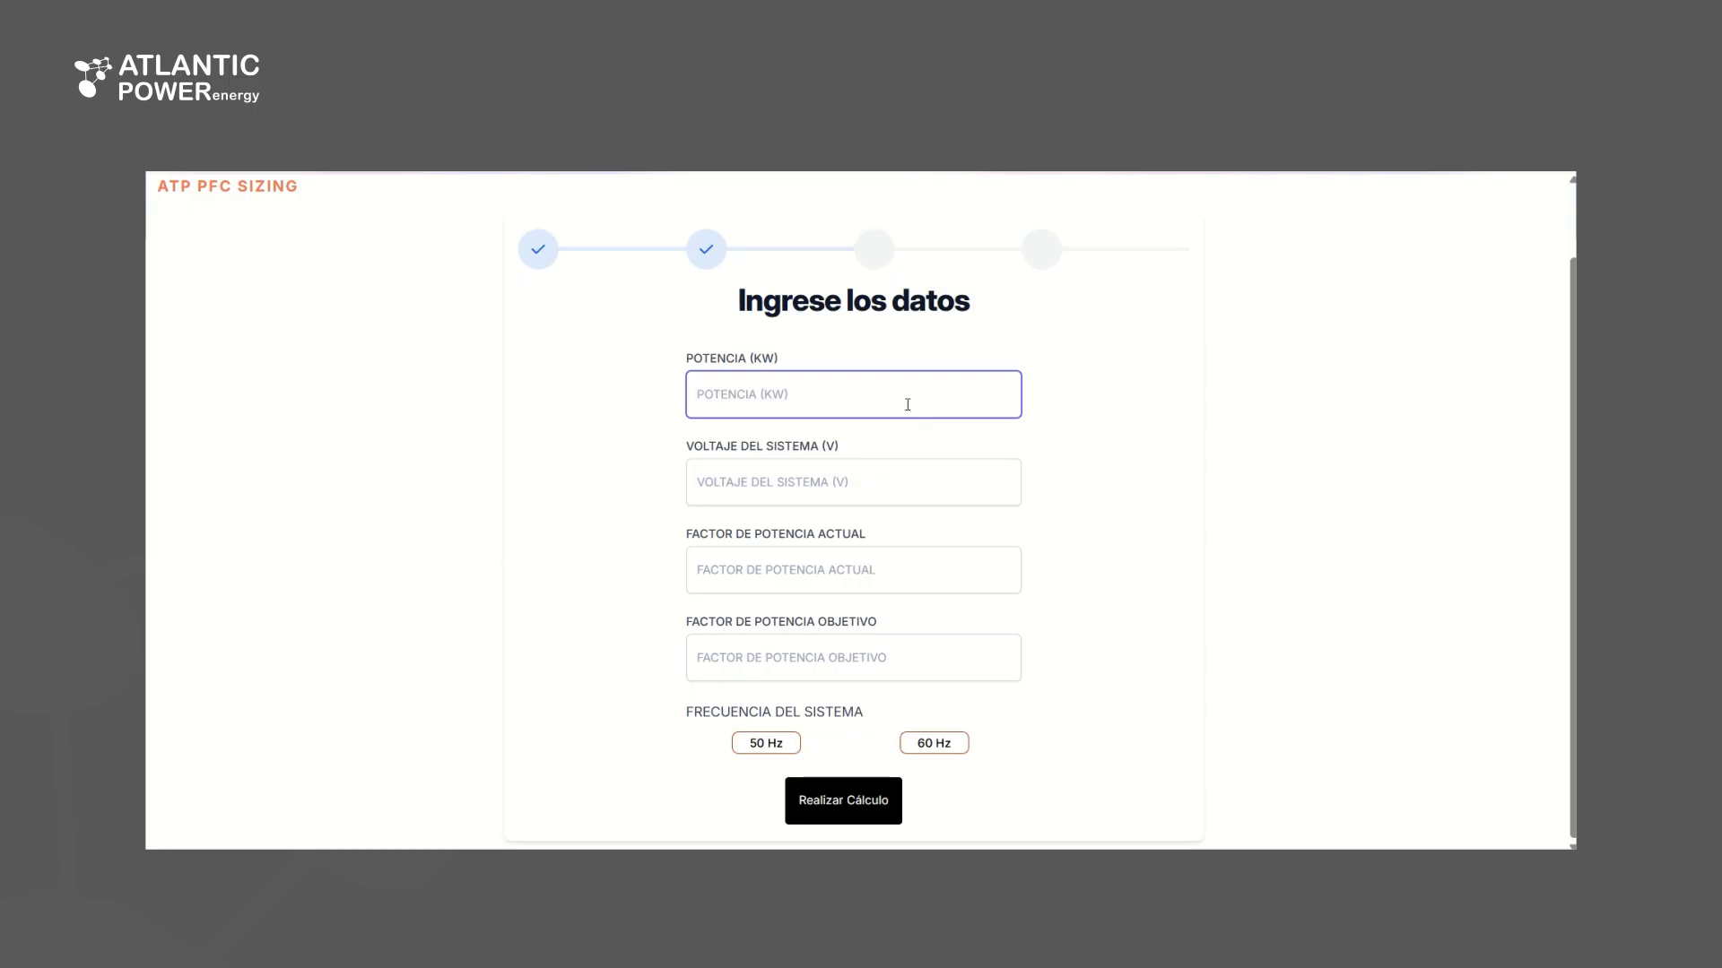
# Enter a power of 250 kW, a system voltage of 440 V and a current power factor of 0.56
pyautogui.write('250')
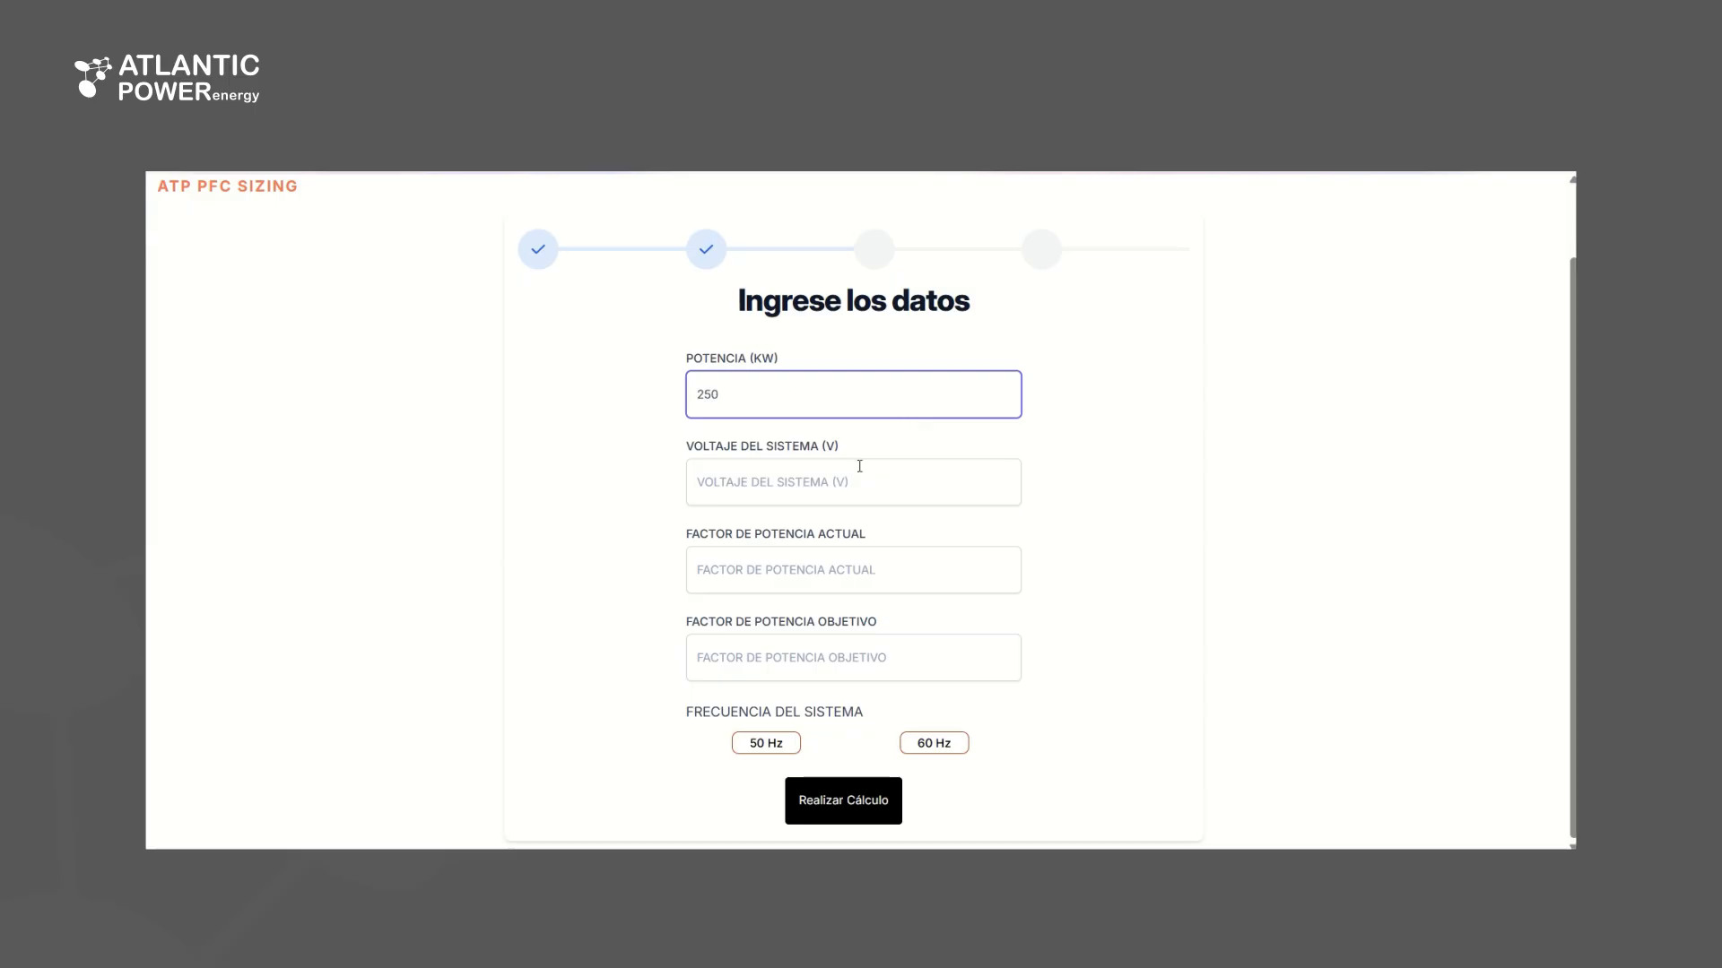
pyautogui.click(849, 469)
pyautogui.write('440')
pyautogui.click(903, 574)
pyautogui.write('0.56')
# Set the target power factor to 0.95 and the system frequency to 50 Hz, and run the calculation
pyautogui.click(859, 646)
pyautogui.write('.')
pyautogui.press('BackSpace')
pyautogui.write('0.95')
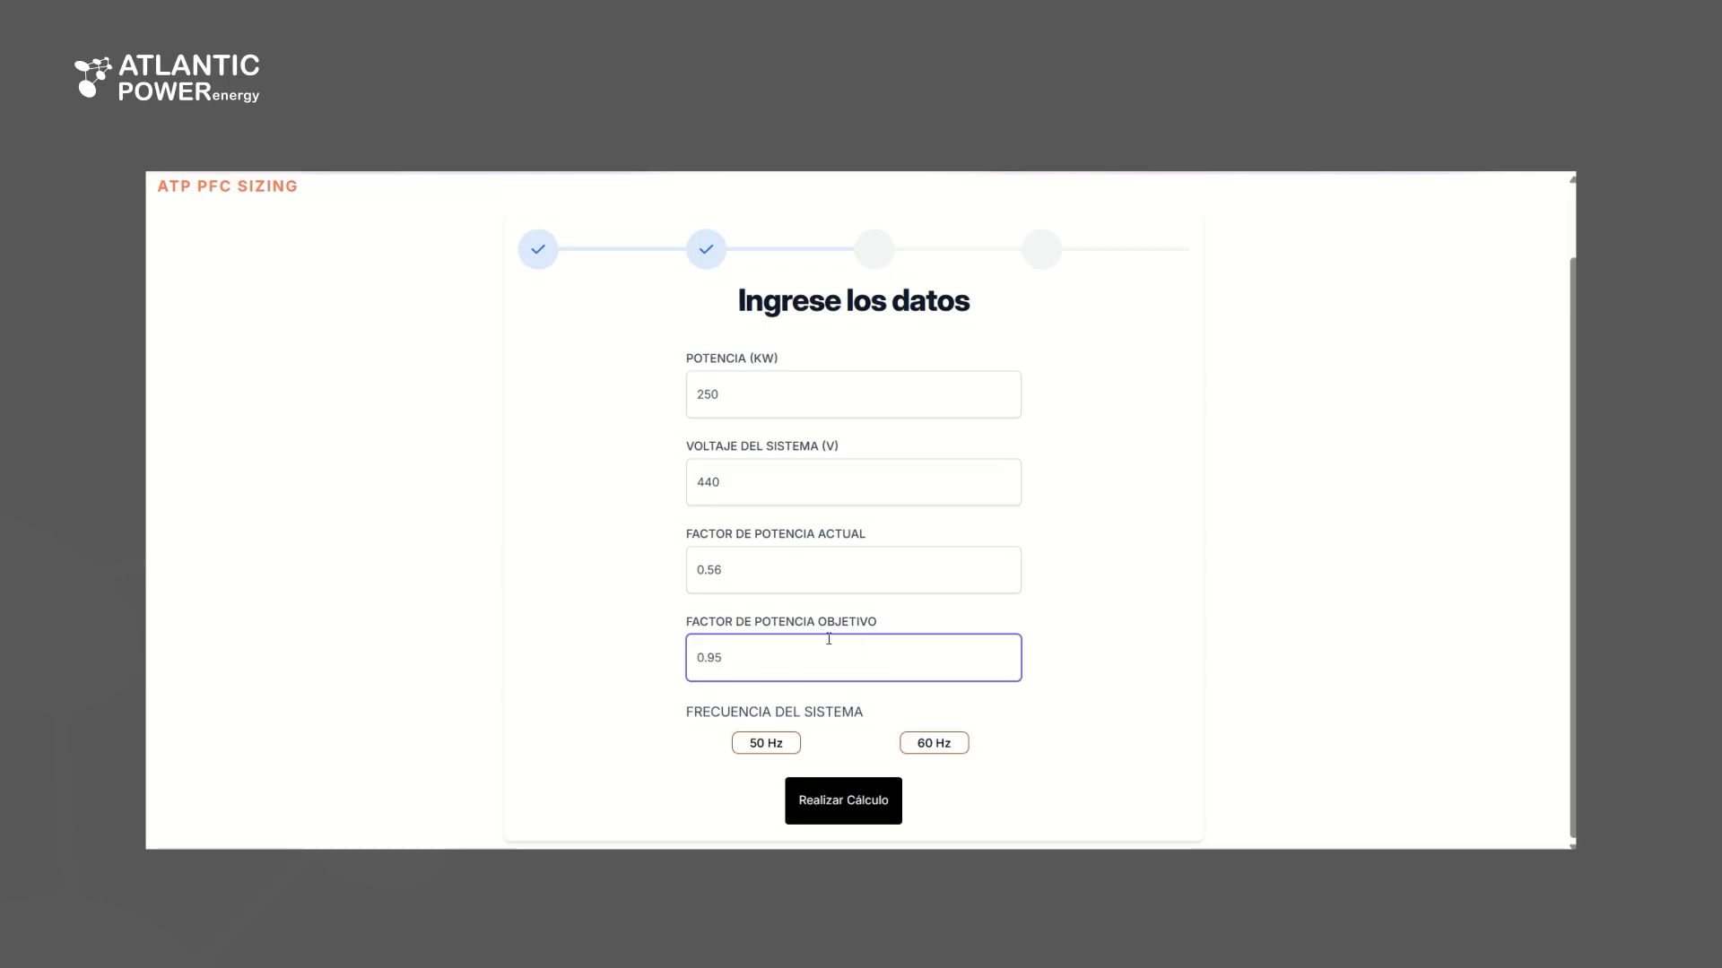
pyautogui.click(766, 743)
pyautogui.click(845, 798)
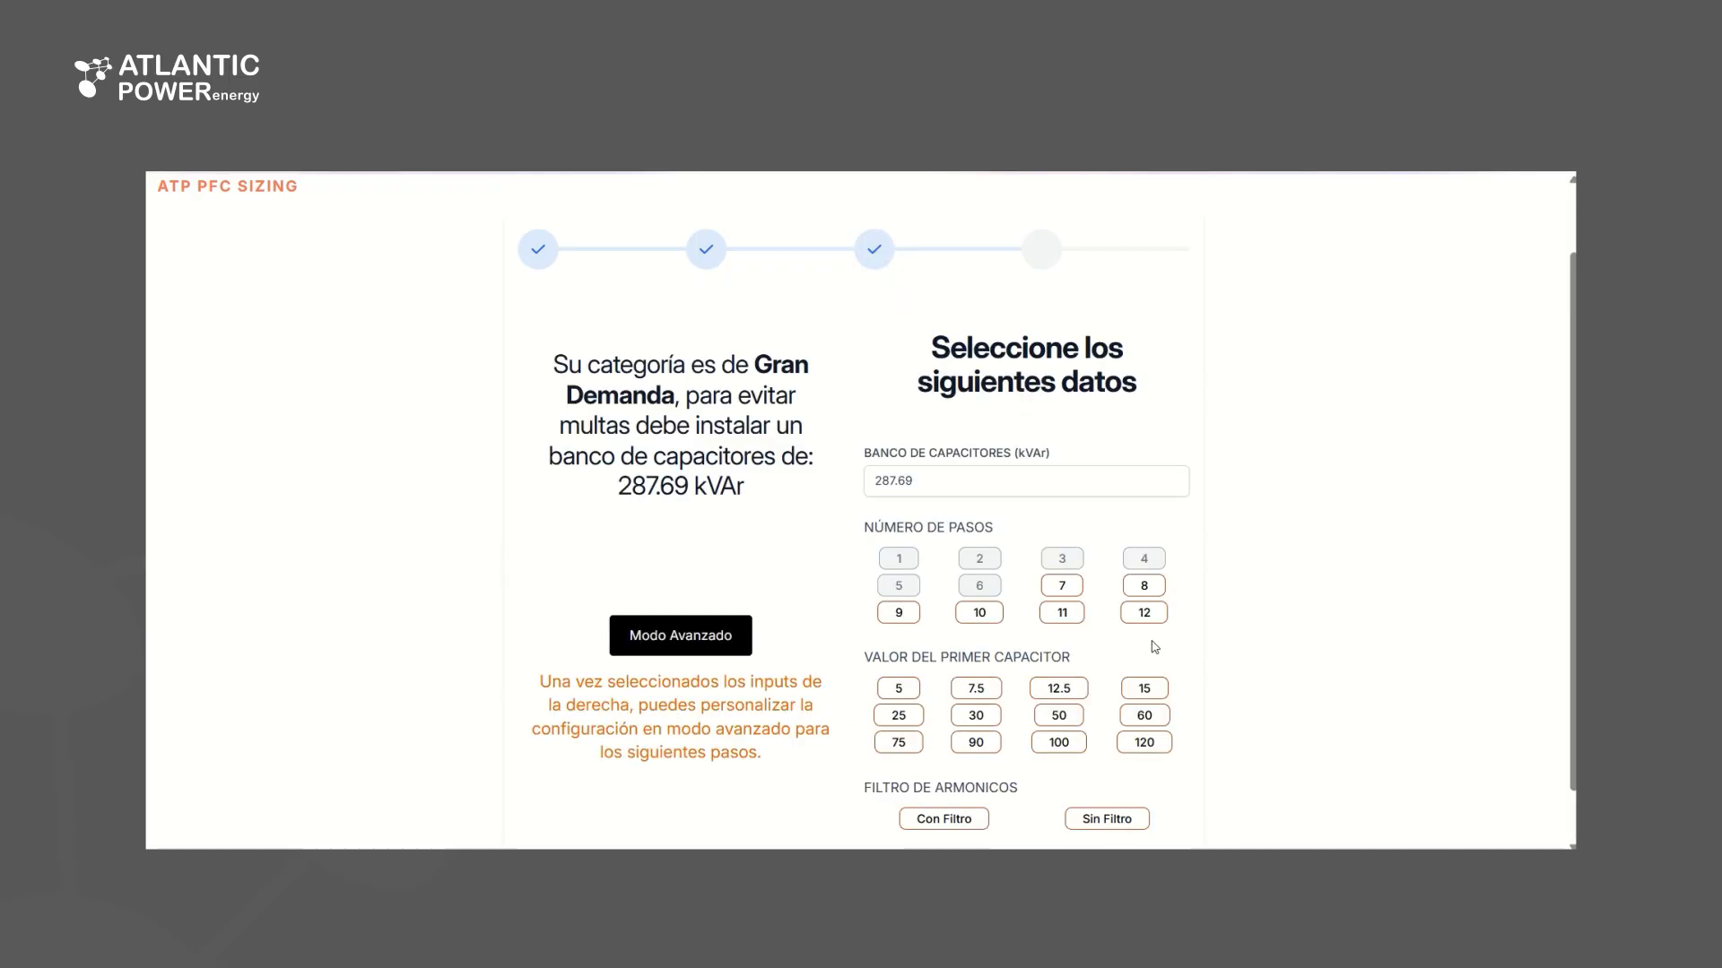
# Configure the capacitor bank with 12 steps, a first capacitor of 5 kVAr and a harmonic filter (Con Filtro)
pyautogui.scroll(-1, 850, 579)
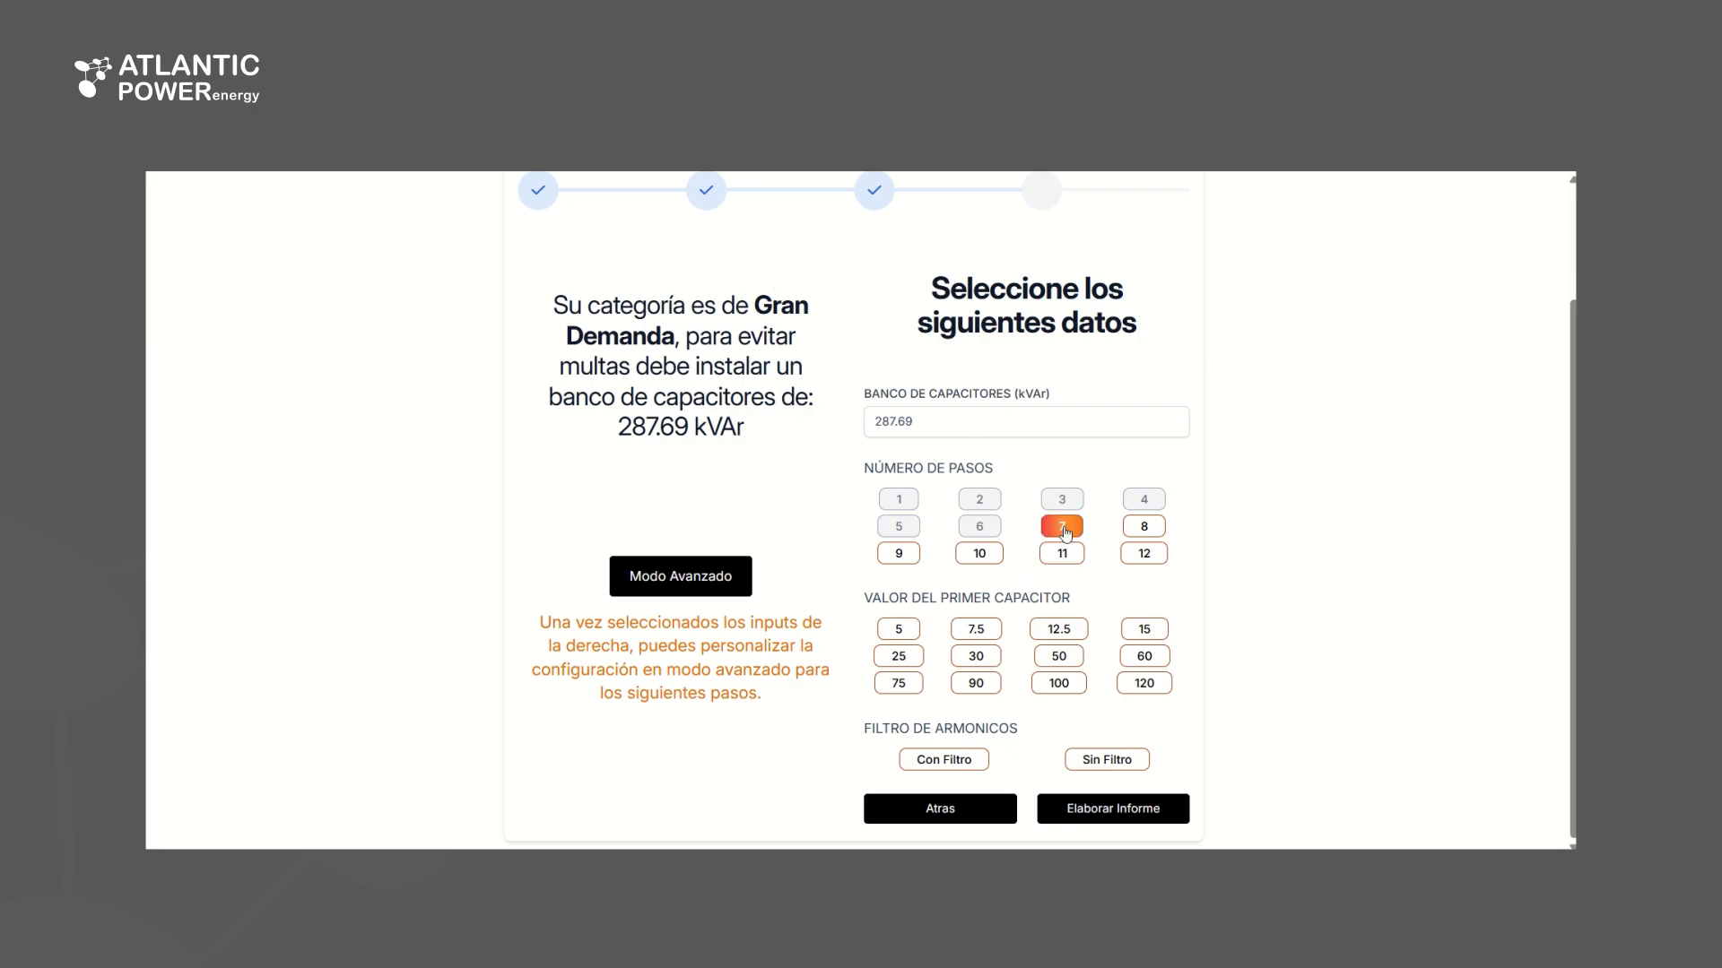
pyautogui.click(1145, 554)
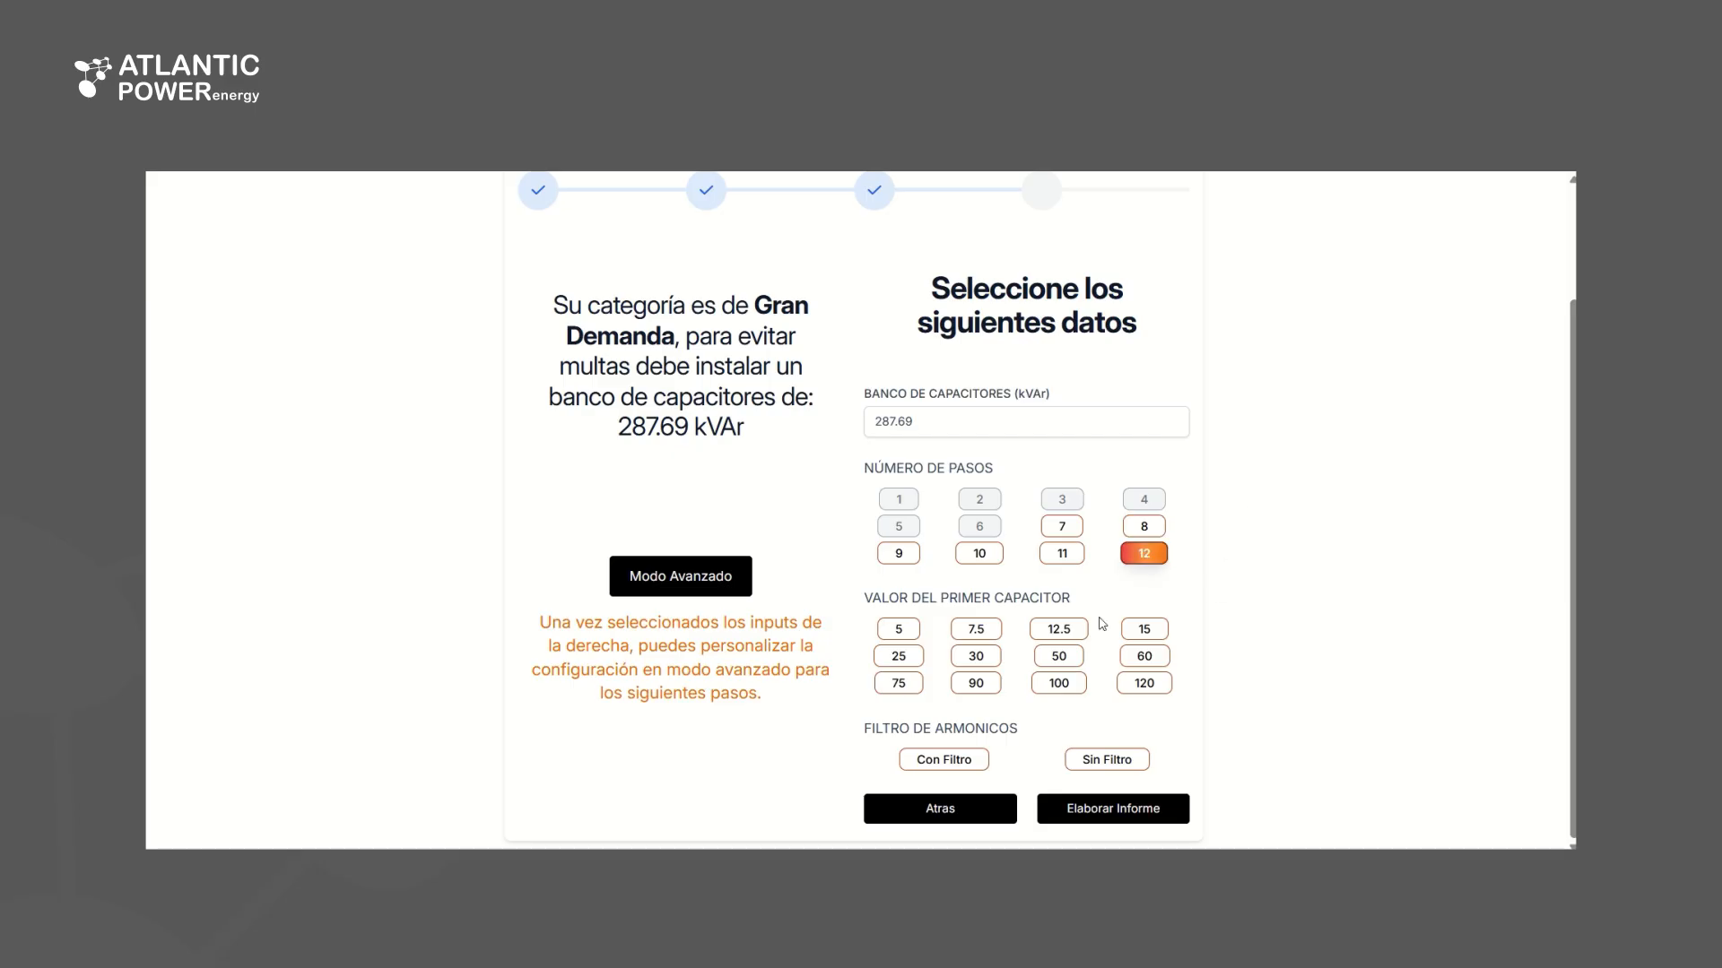
pyautogui.click(916, 633)
pyautogui.click(952, 764)
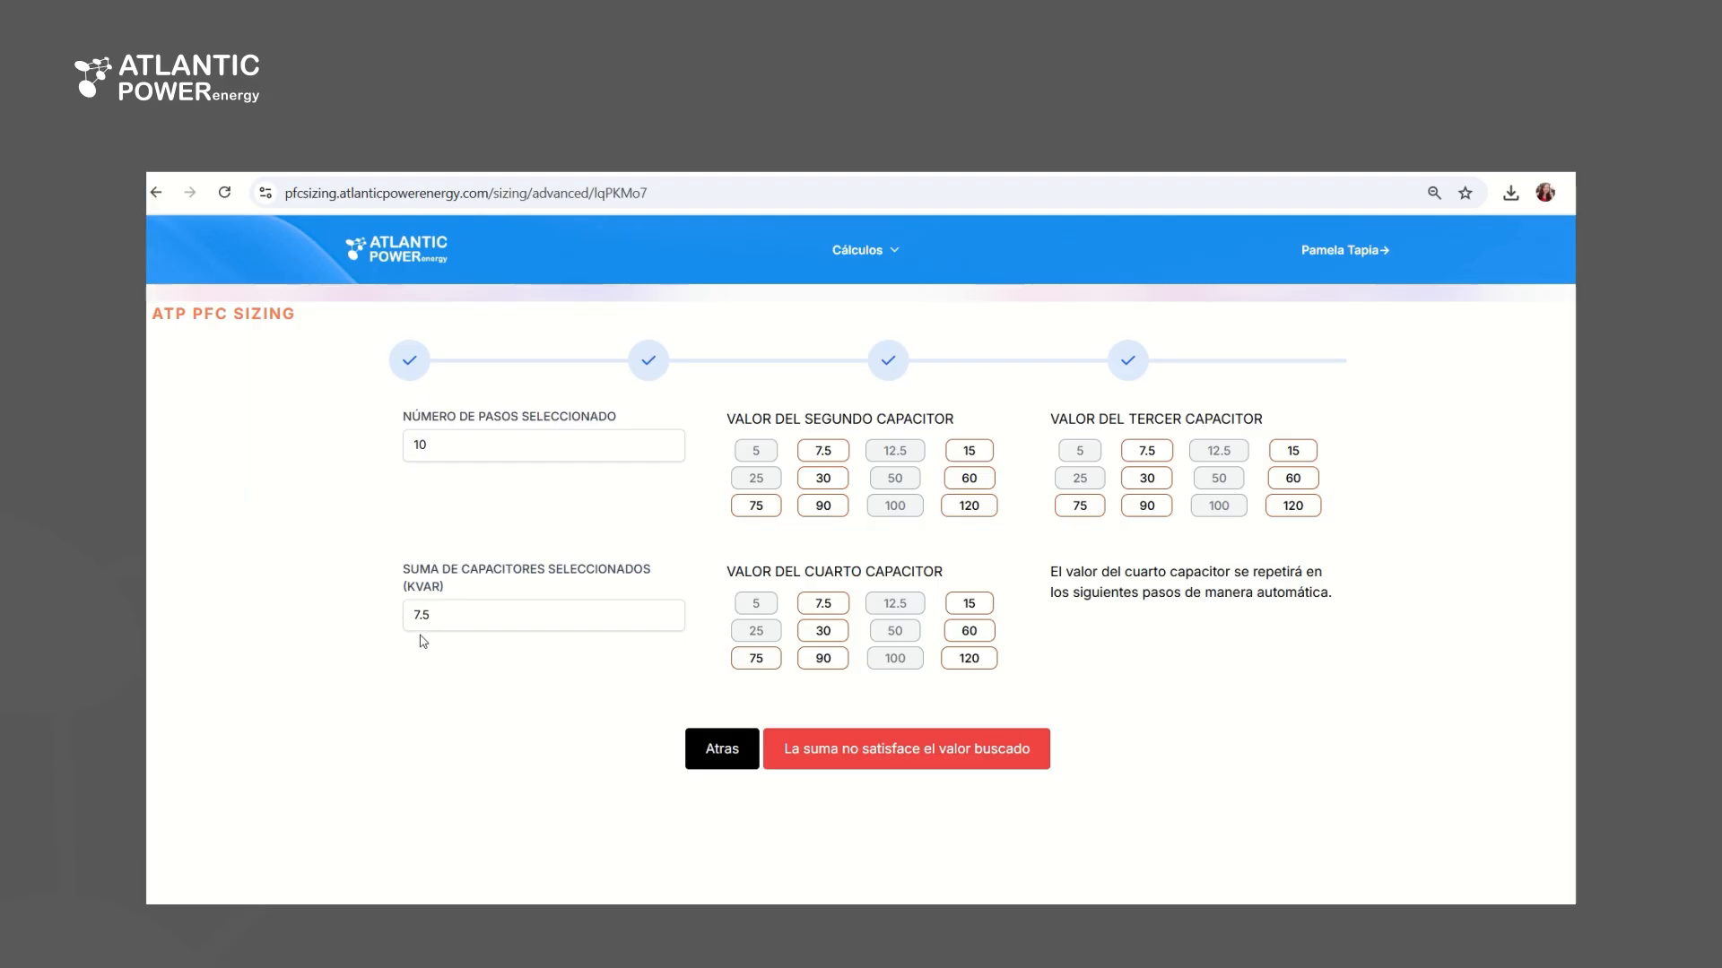
# In the advanced configuration for 10 steps, set the second, third and fourth capacitors to 7.5 kVAr each
pyautogui.click(824, 450)
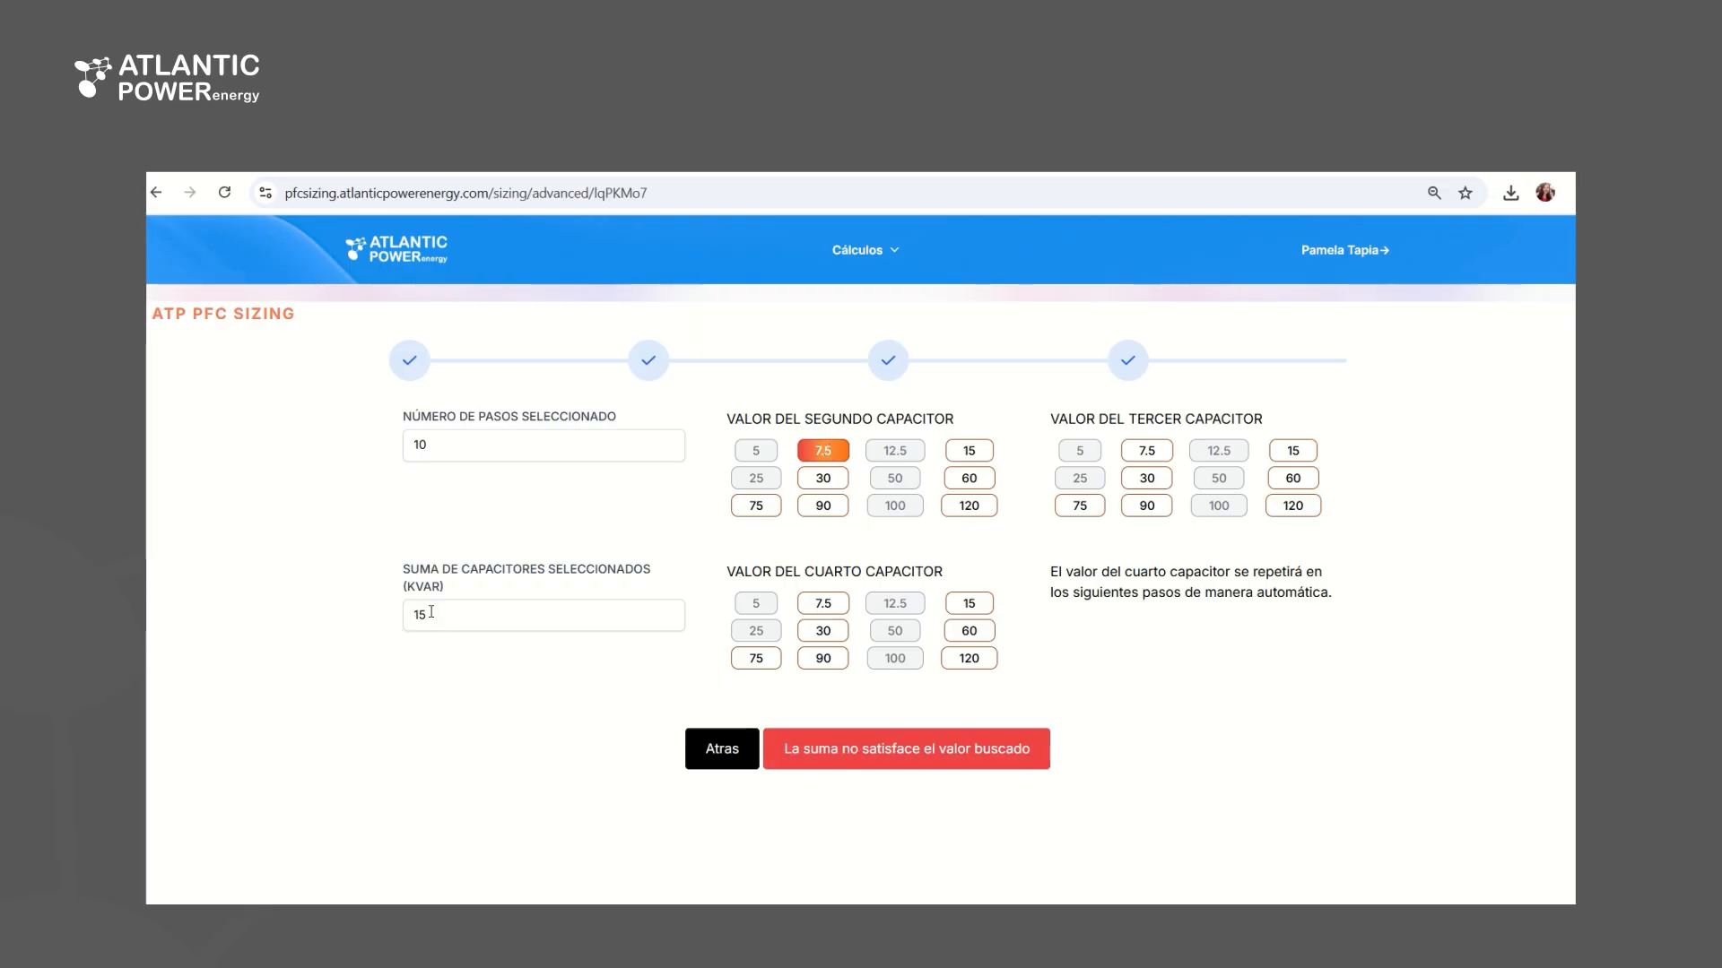
pyautogui.click(1152, 457)
pyautogui.click(822, 603)
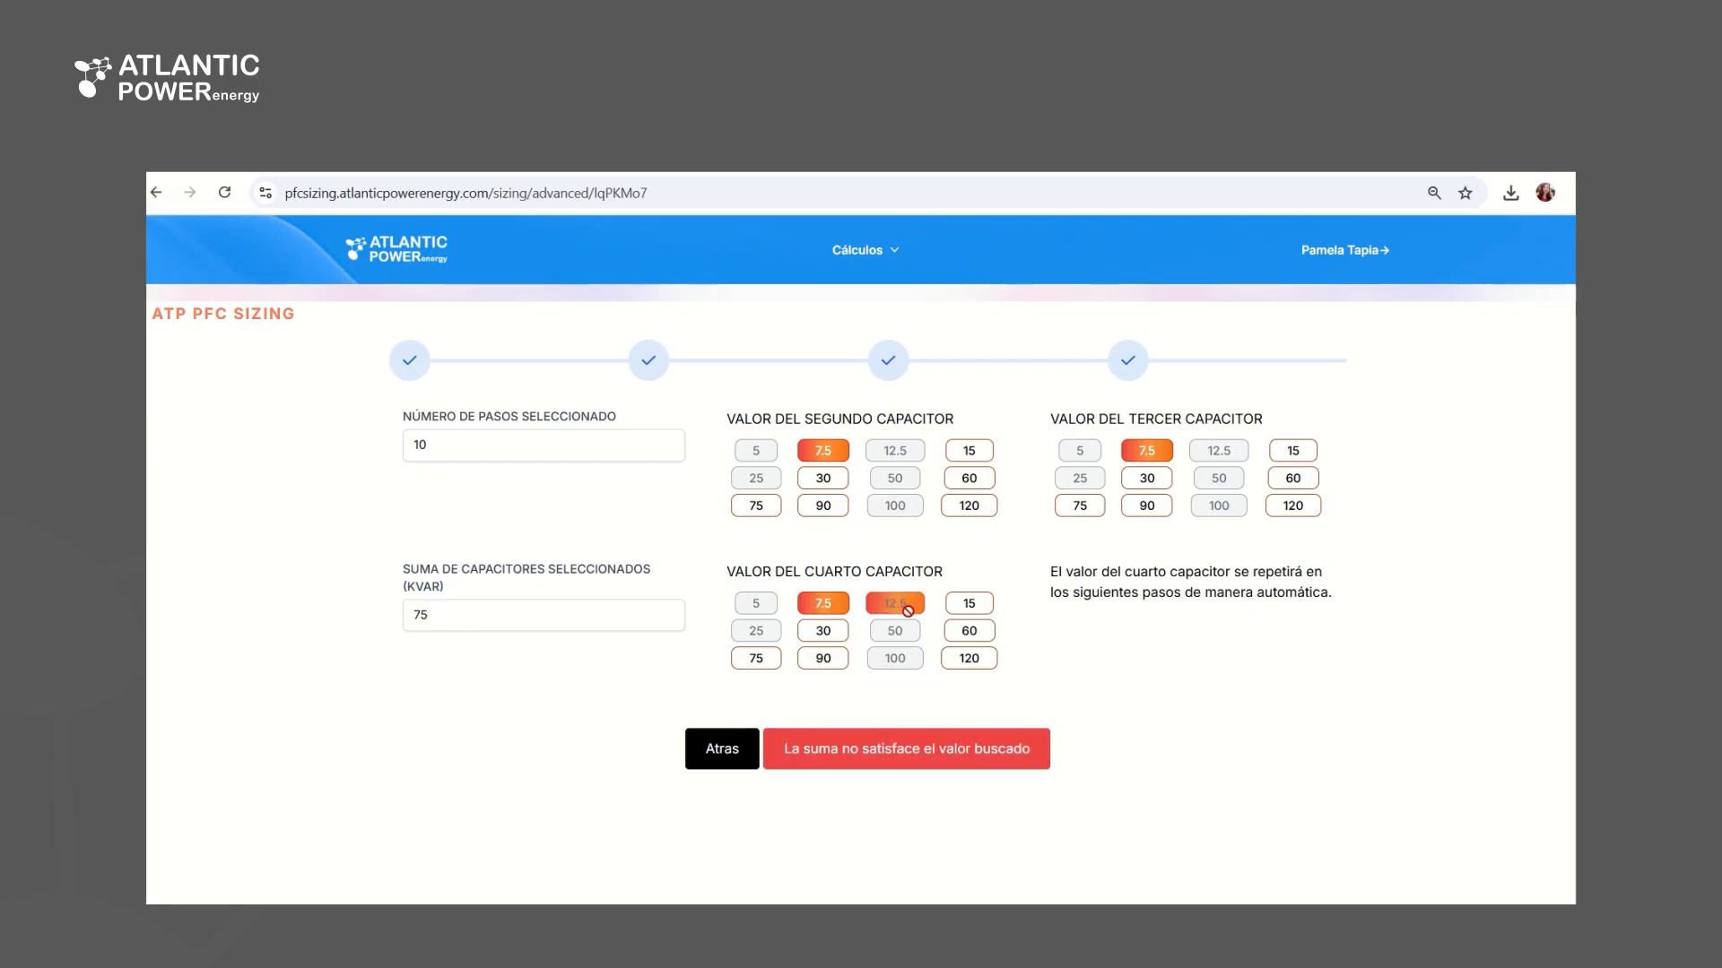
# Change the third capacitor to 15 kVAr and try 15, 30 and 60 kVAr for the fourth, leaving it at 60
pyautogui.click(969, 606)
pyautogui.click(1293, 454)
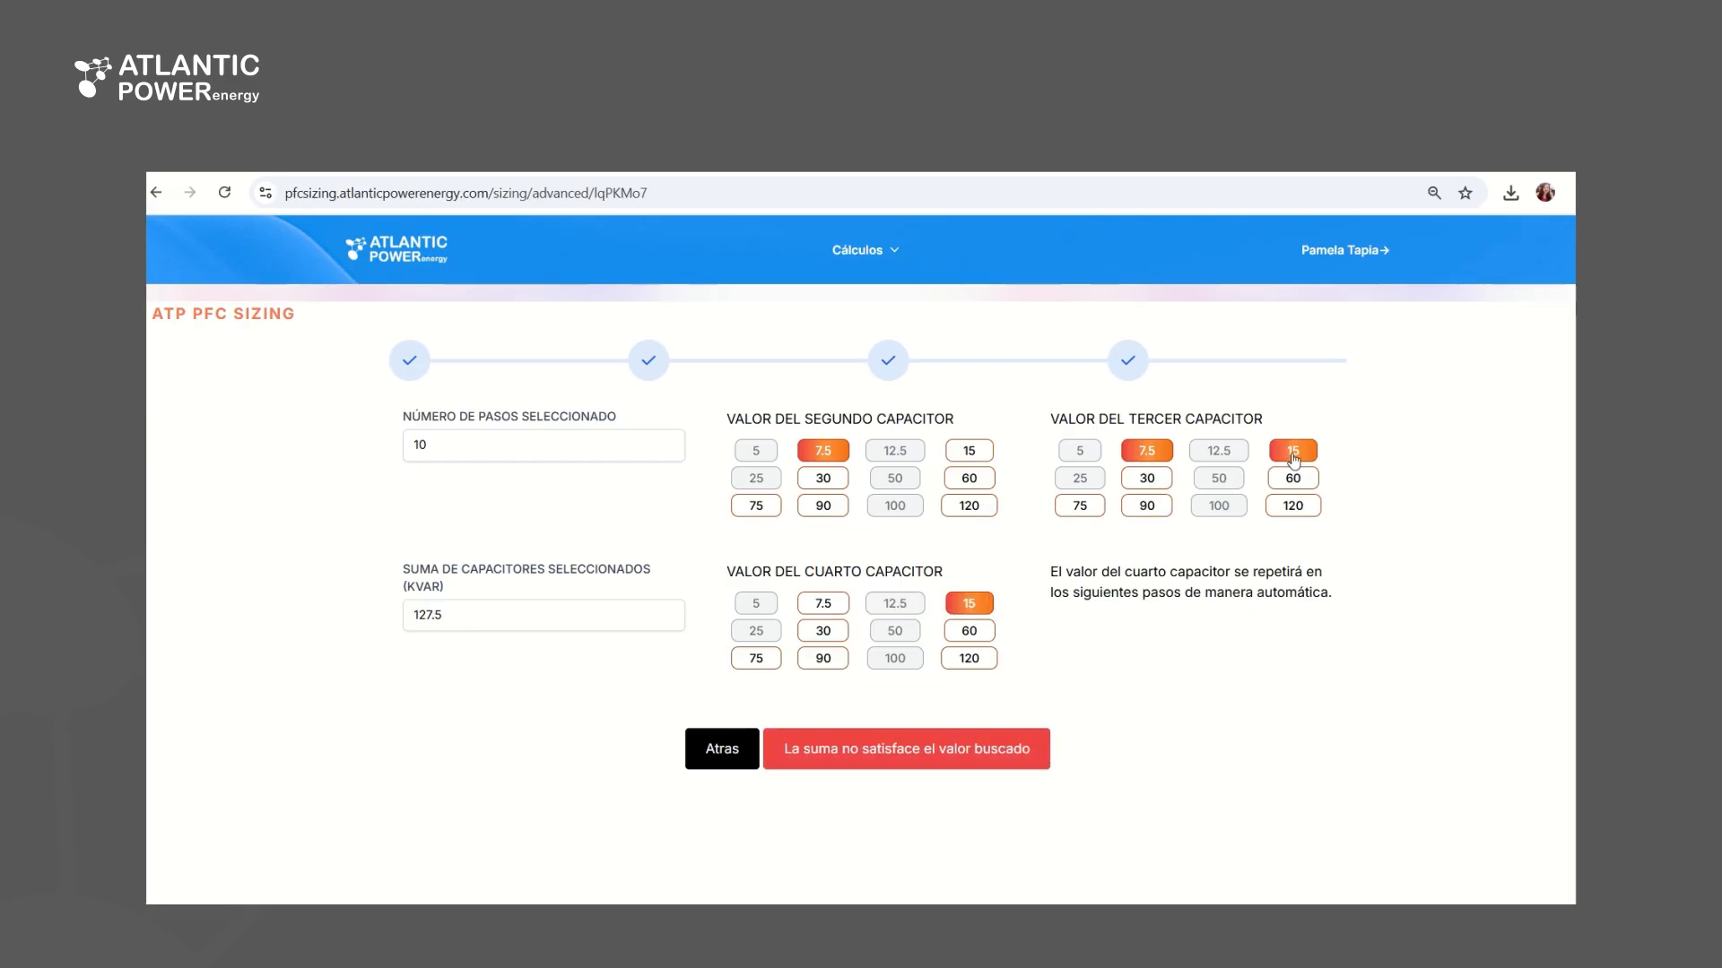
pyautogui.click(824, 632)
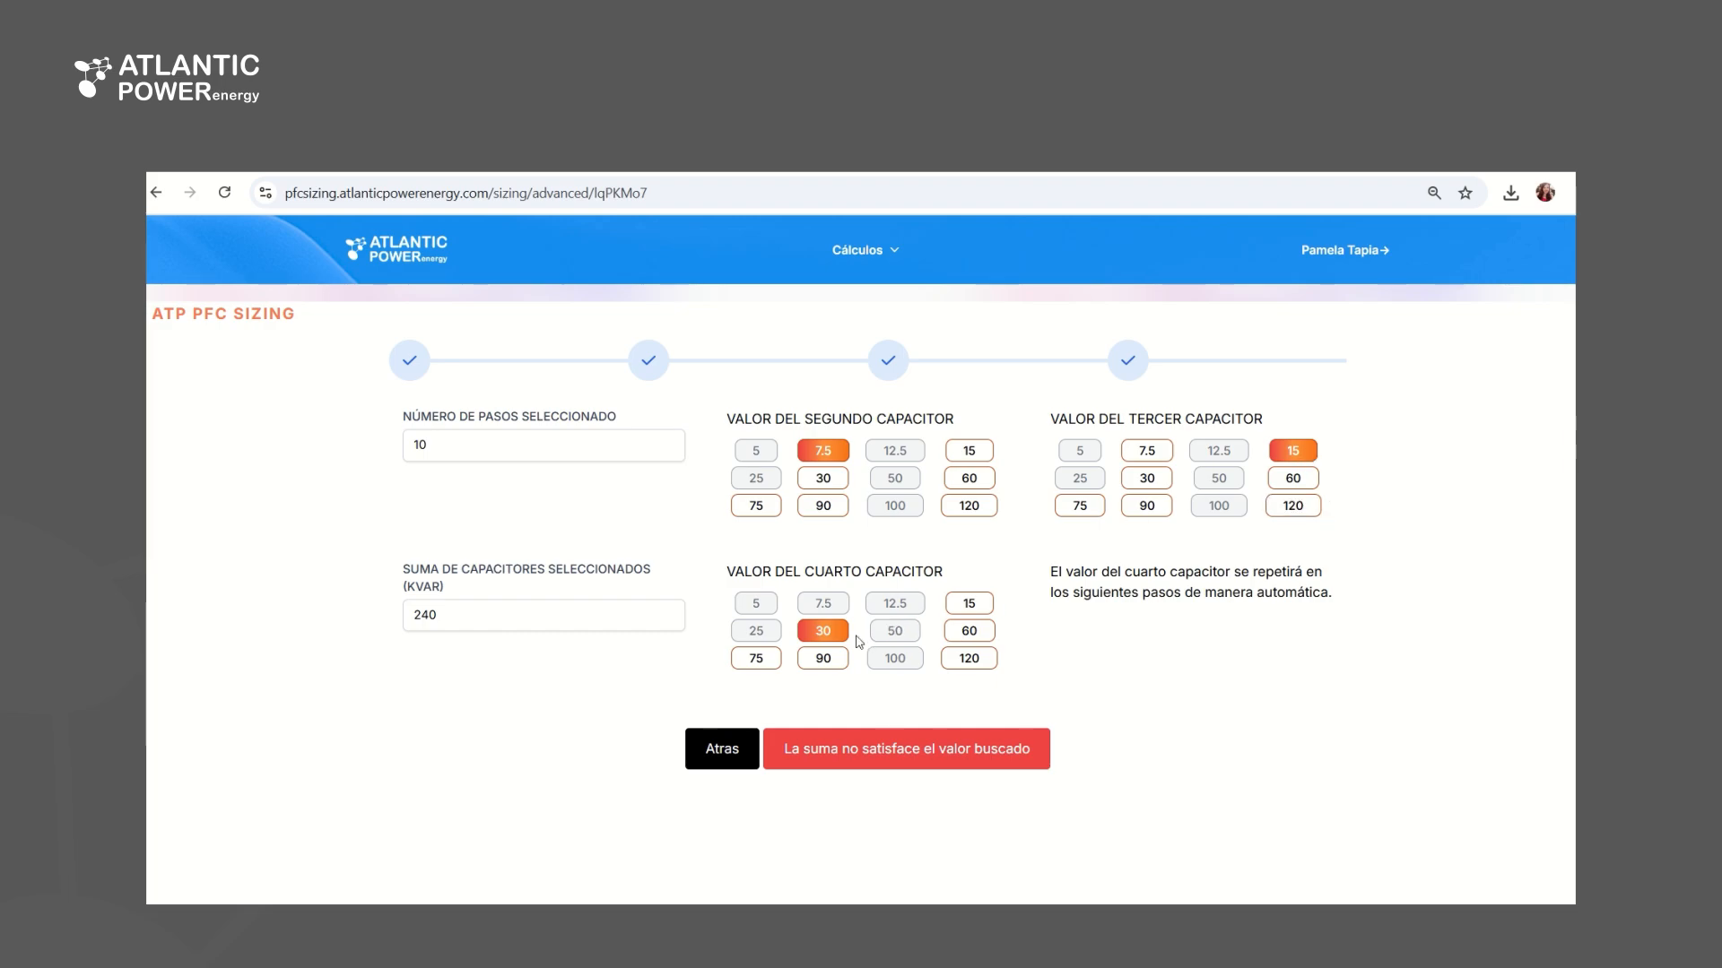
pyautogui.click(973, 633)
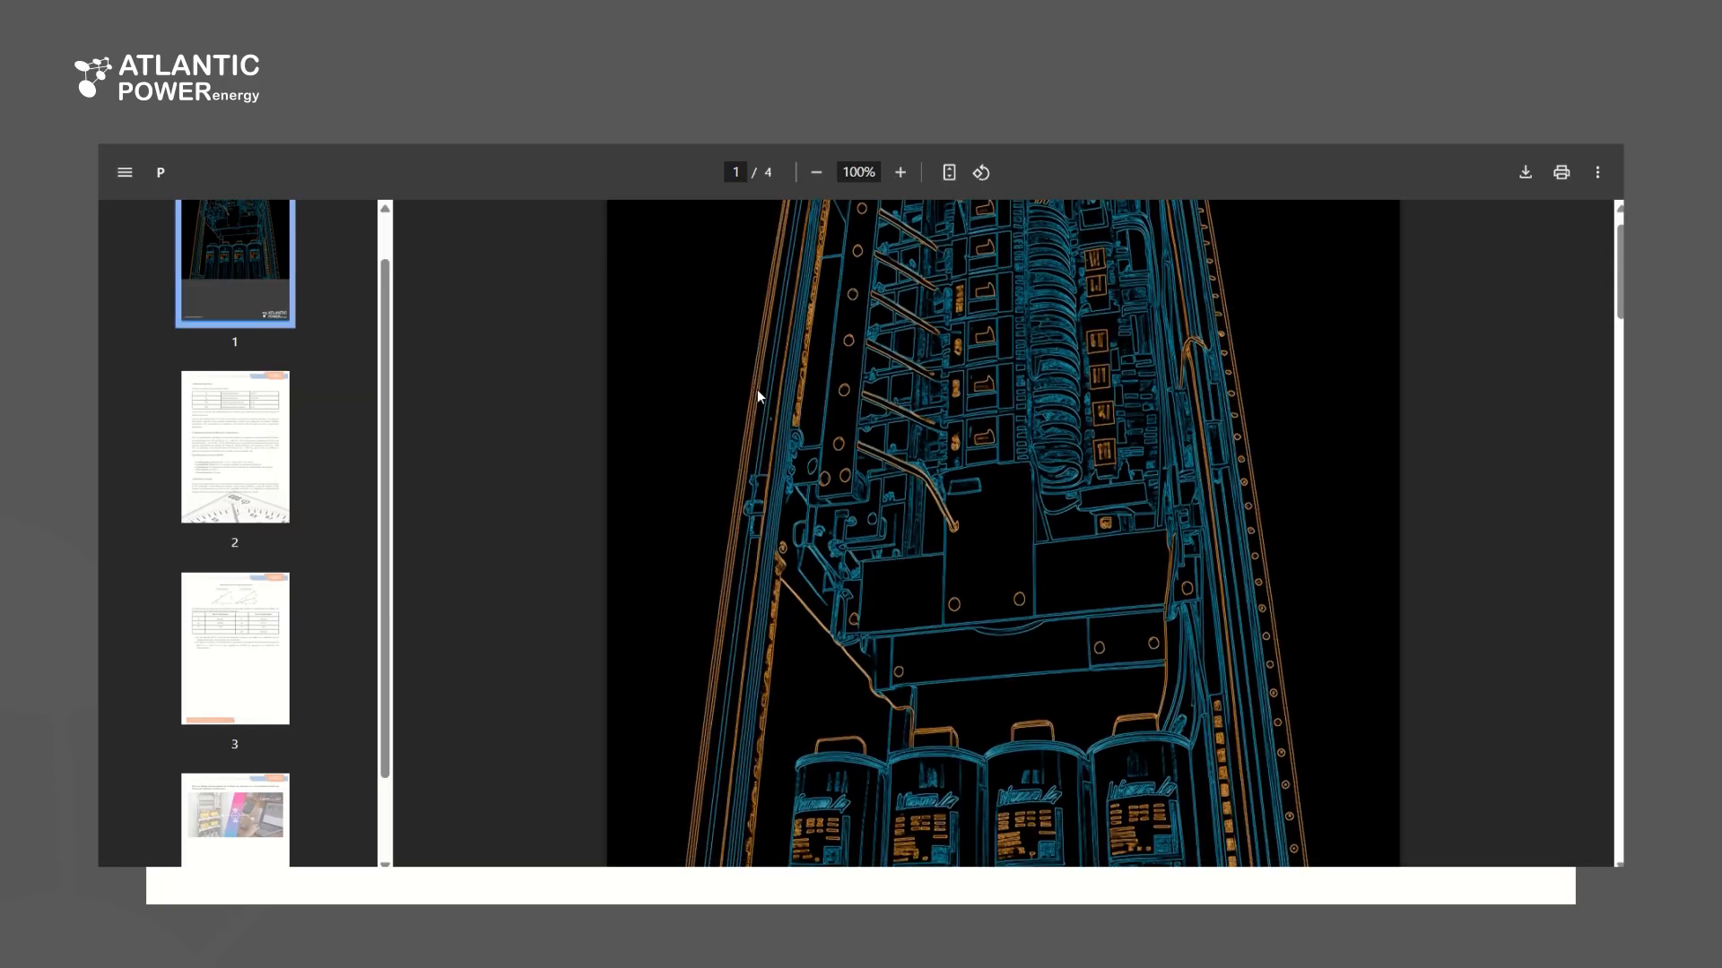
# Review the four-page report's executive summary, capacitor bank sizing, technical specifications and power triangle comparison
pyautogui.scroll(-2, 766, 372)
pyautogui.scroll(-9, 766, 371)
pyautogui.scroll(1, 898, 332)
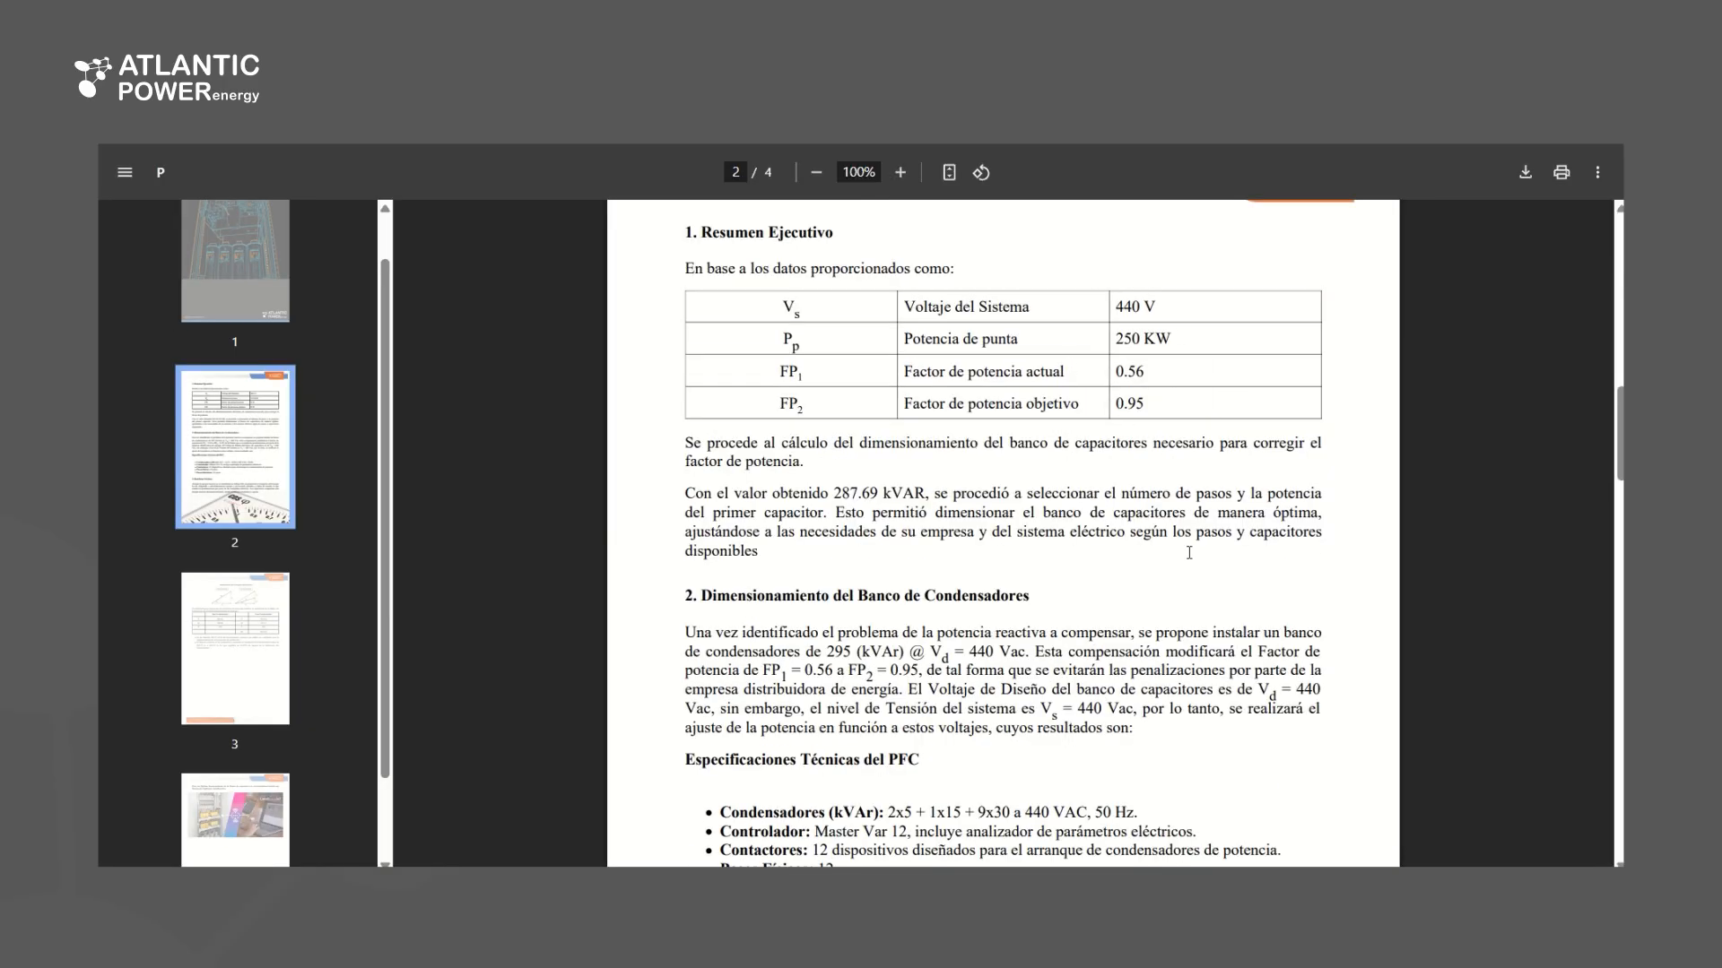
pyautogui.scroll(-2, 1189, 552)
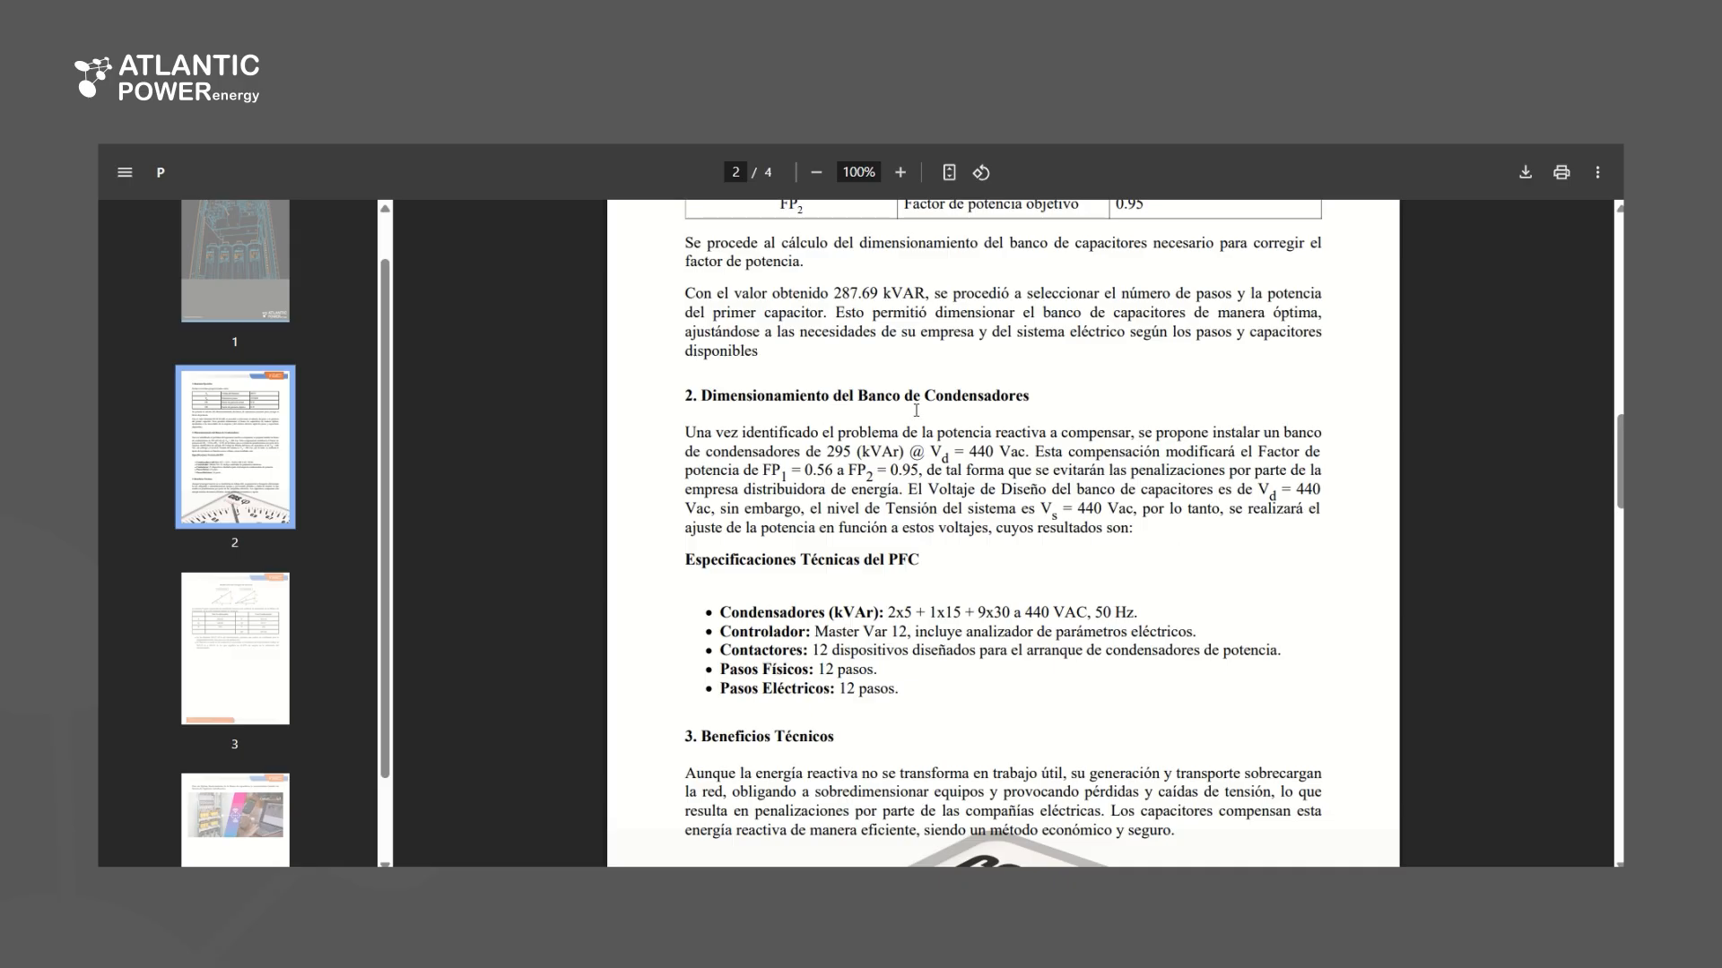
pyautogui.scroll(-4, 937, 498)
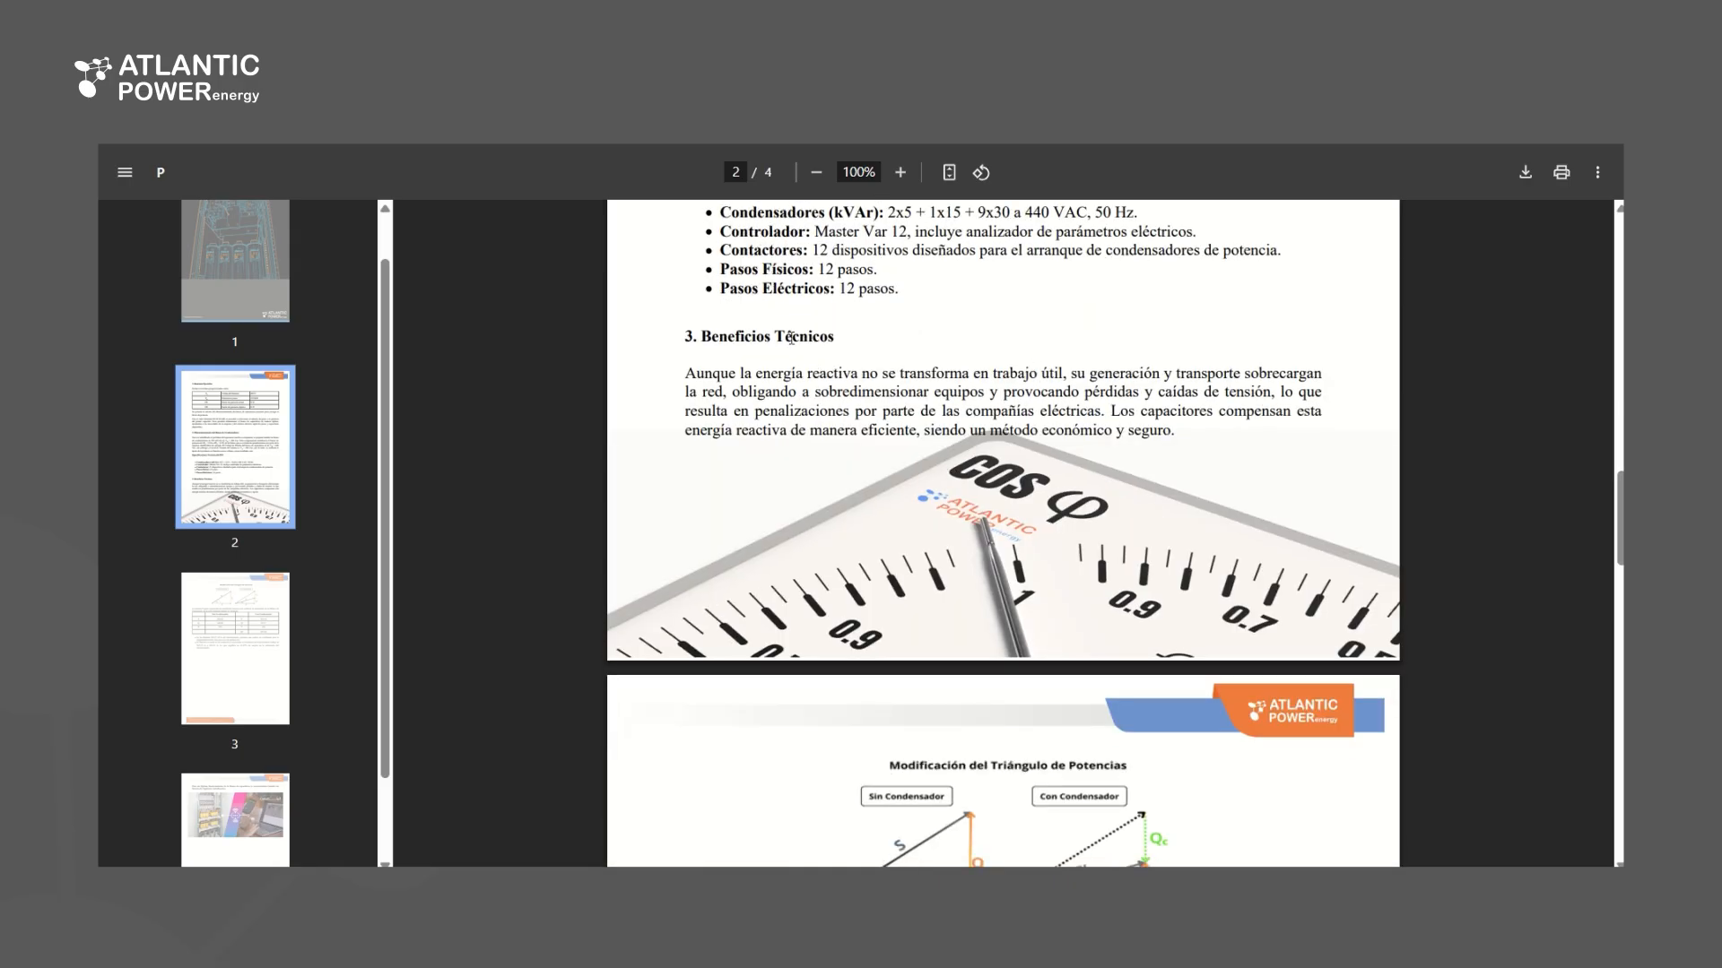
pyautogui.scroll(-6, 804, 340)
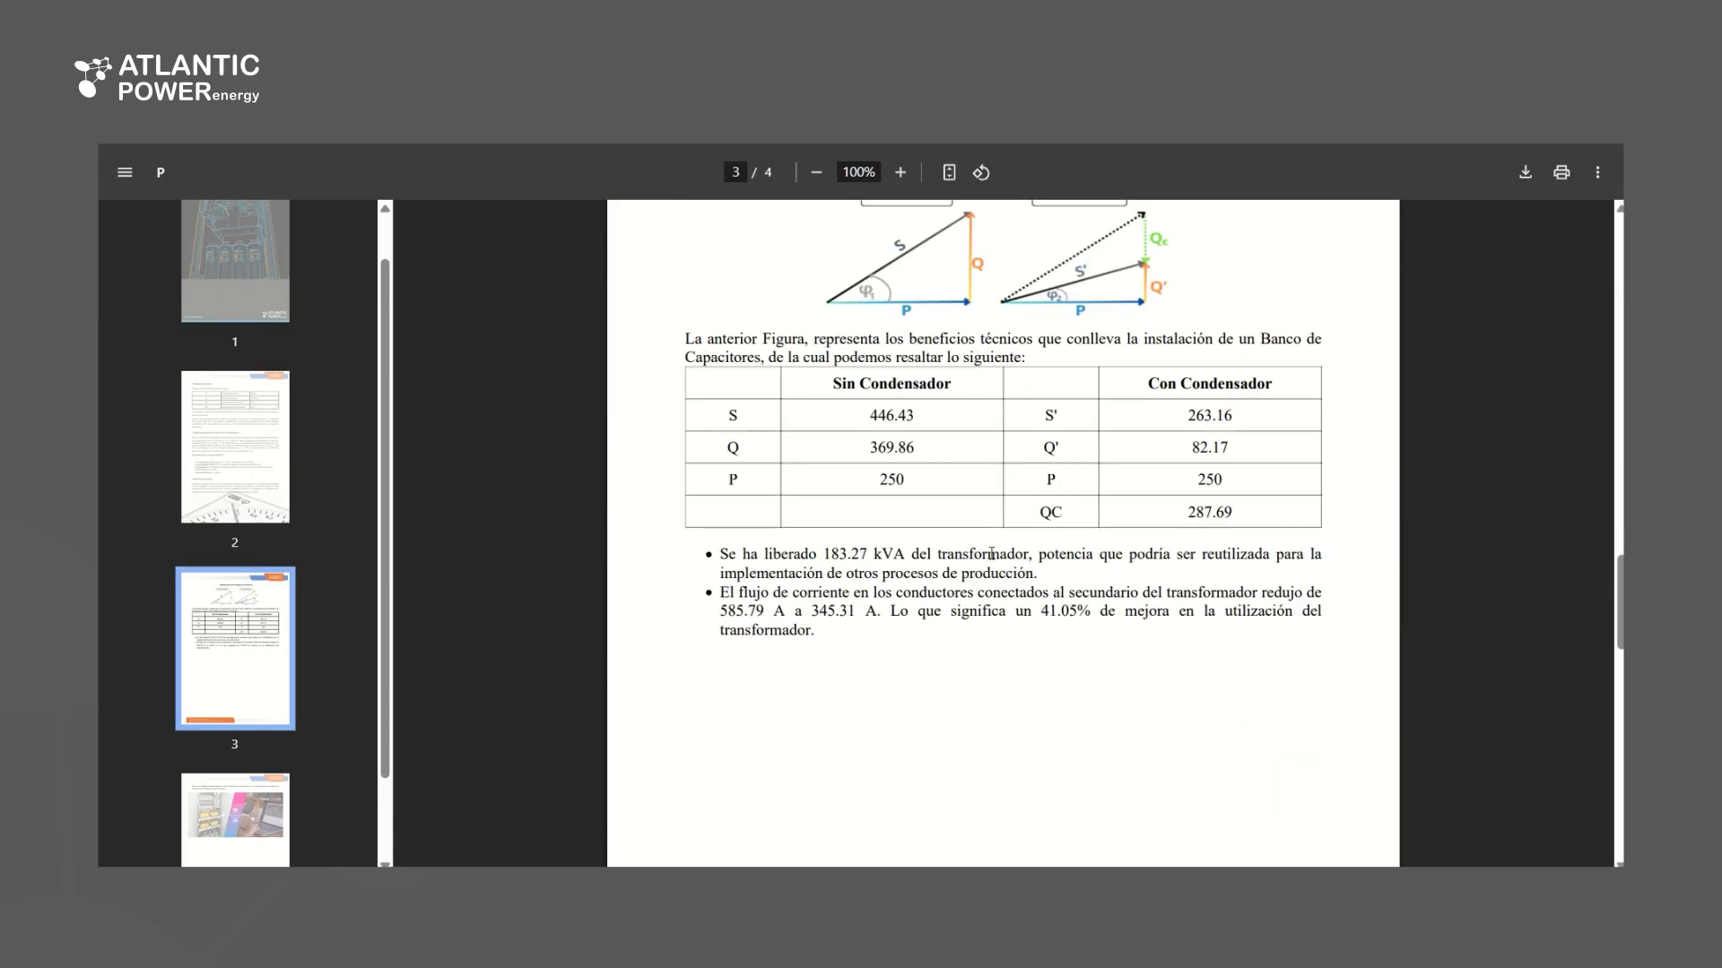
pyautogui.scroll(-4, 1048, 546)
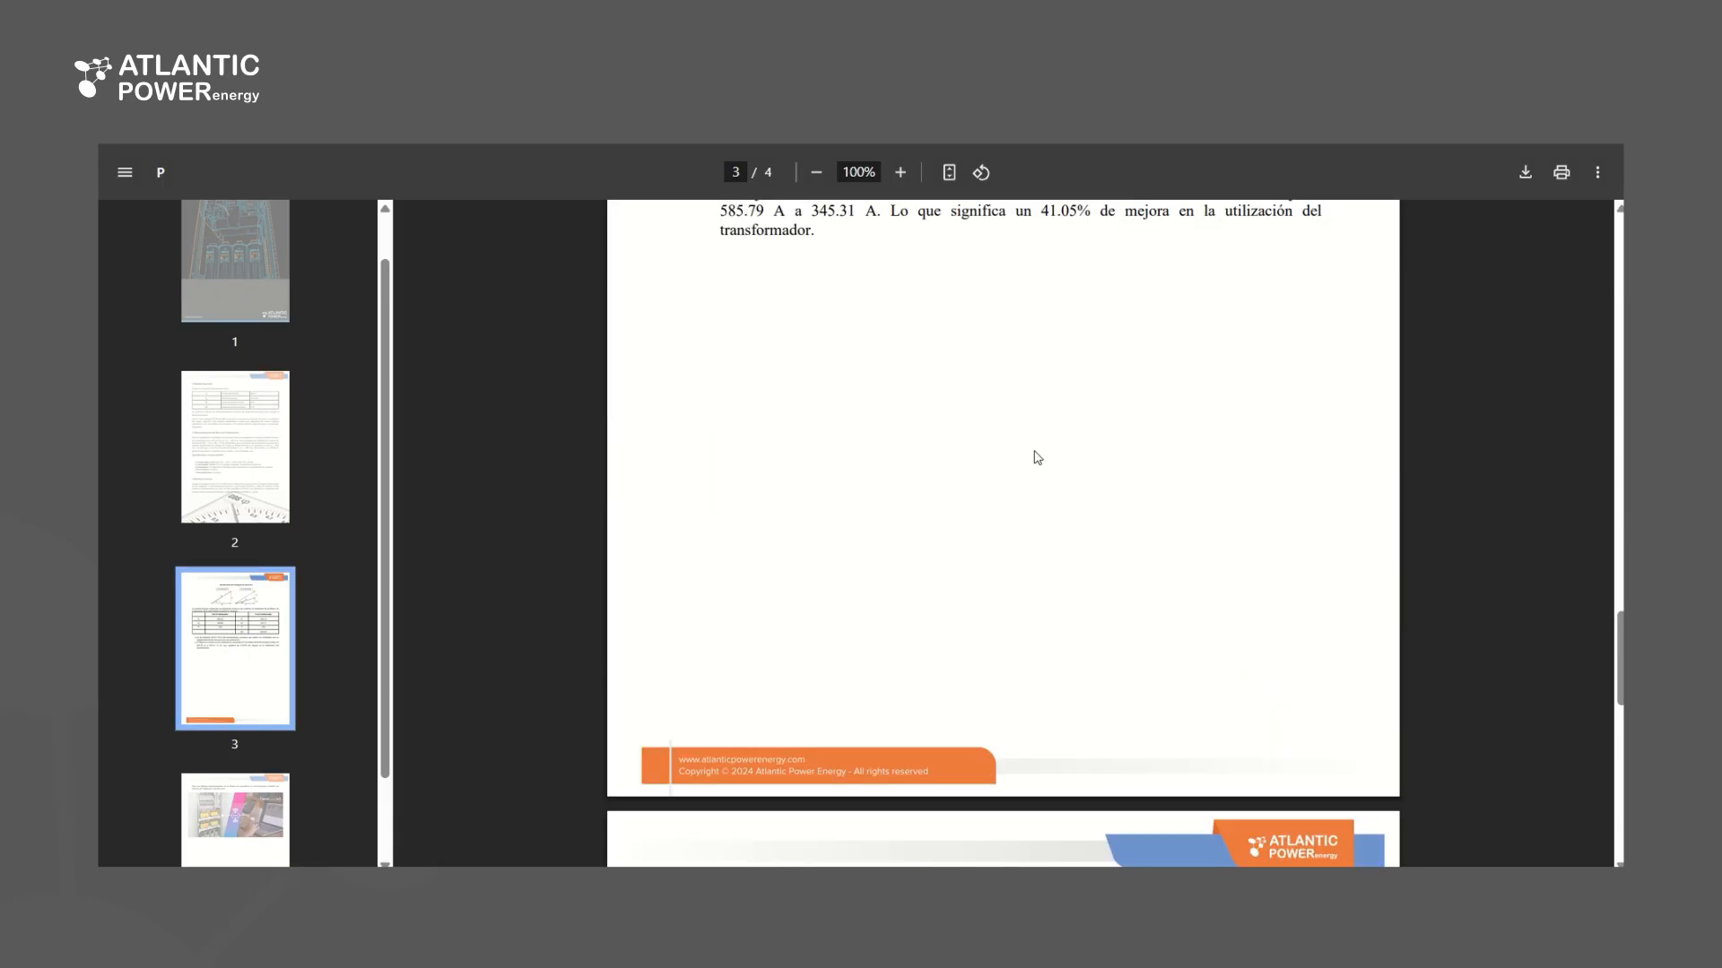
pyautogui.scroll(-6, 1029, 457)
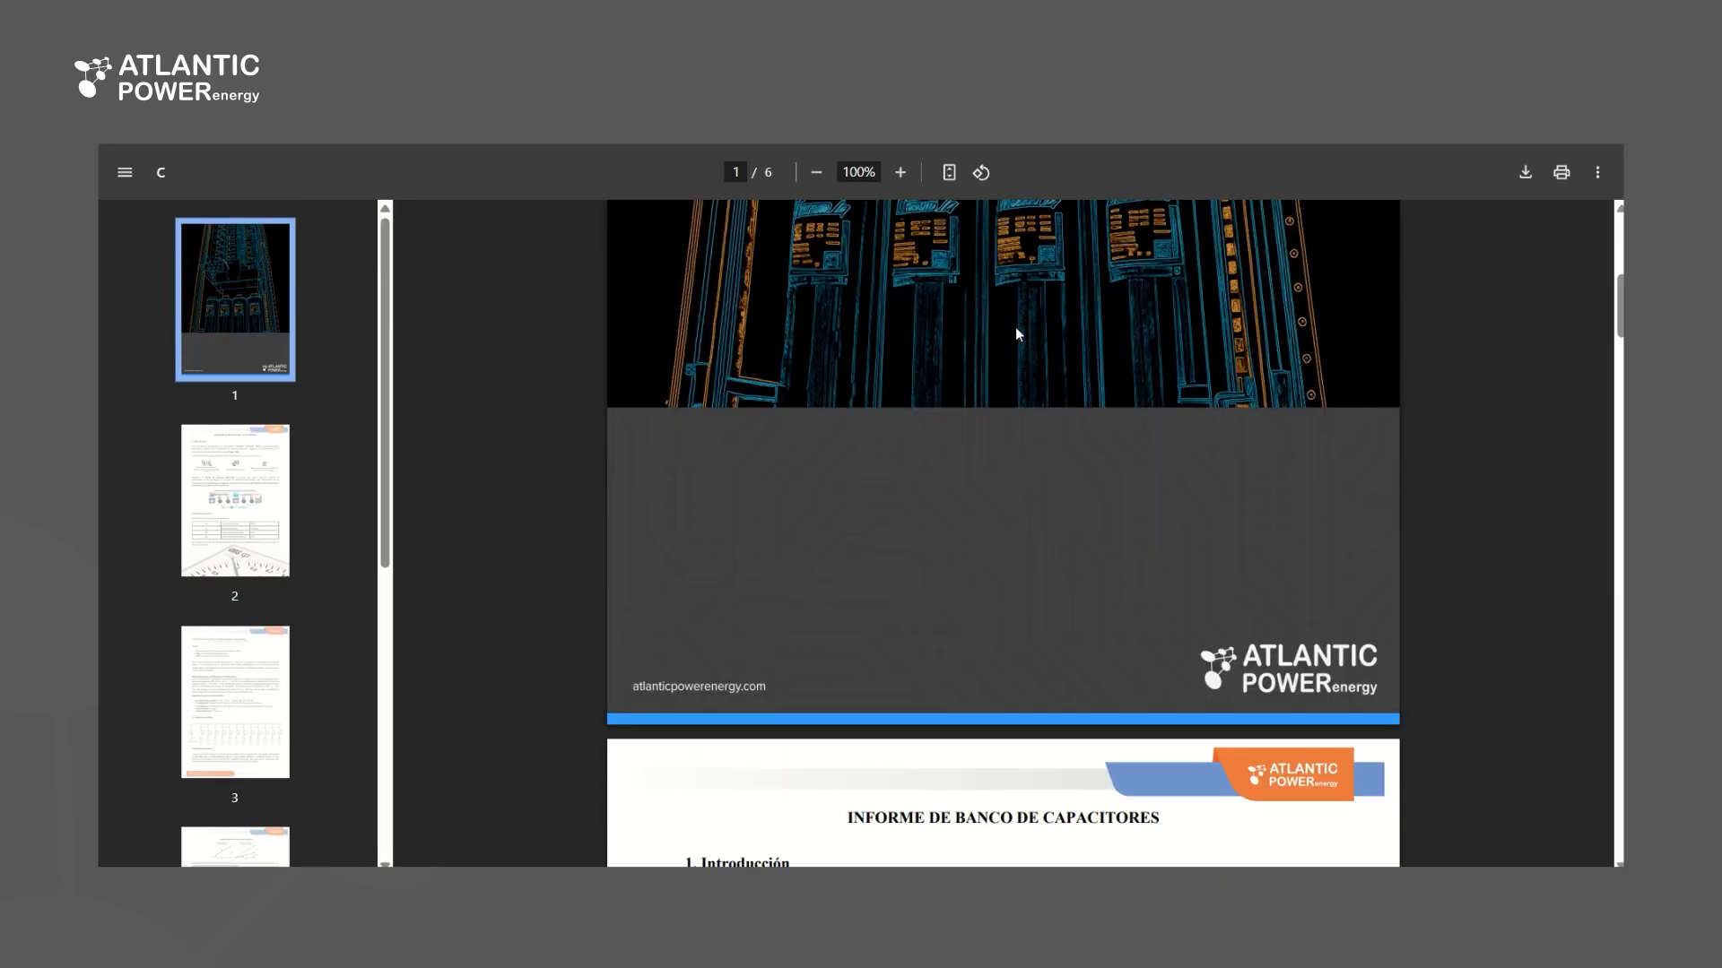
# Review the six-page report, including the input data, bank sizing, enlarged single-line diagram, technical benefits and final recommendation
pyautogui.scroll(-10, 1022, 331)
pyautogui.scroll(-5, 1036, 303)
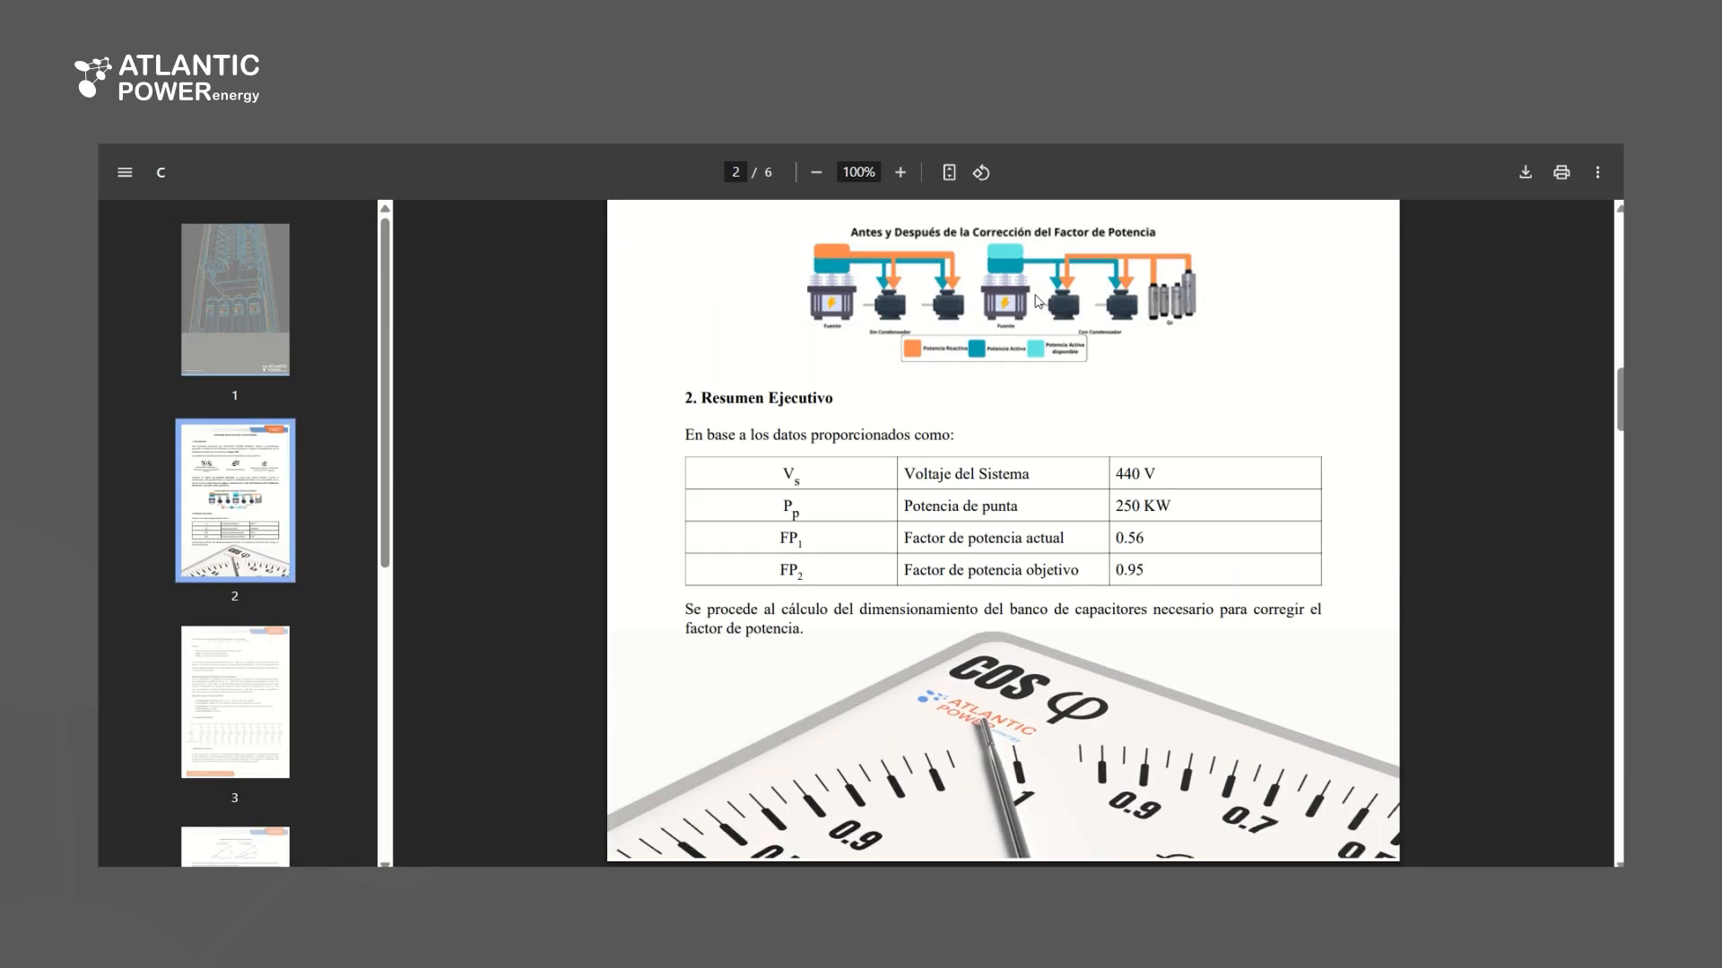
pyautogui.scroll(-2, 906, 440)
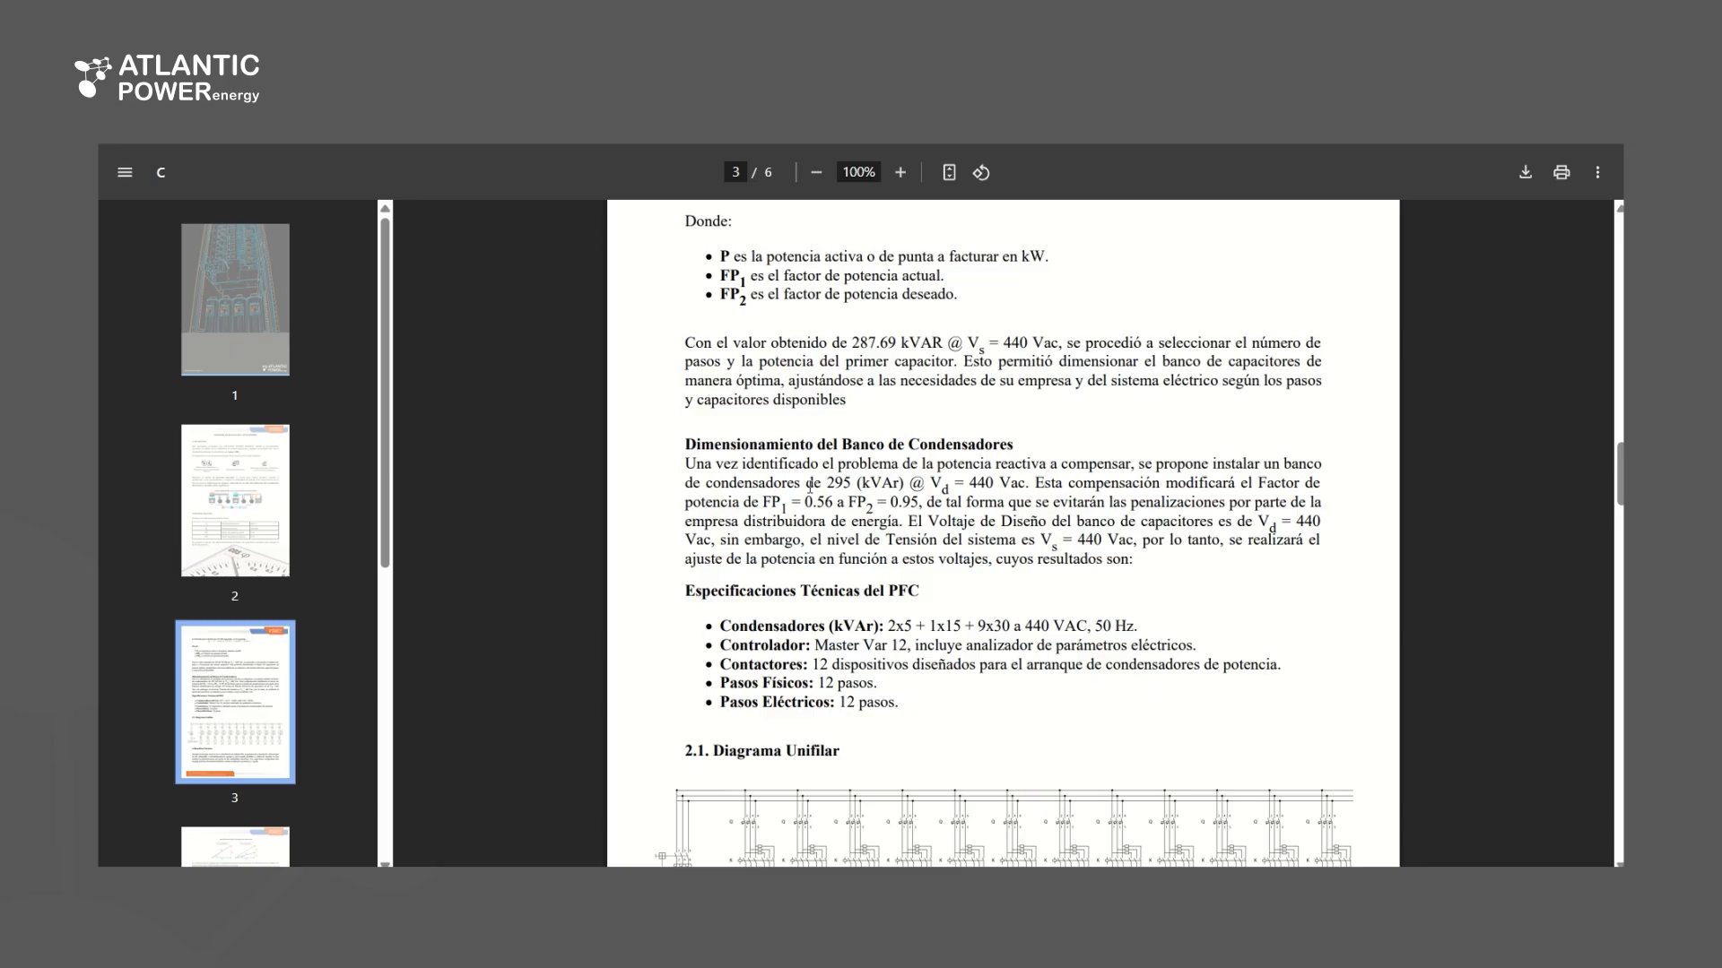
pyautogui.scroll(-3, 987, 759)
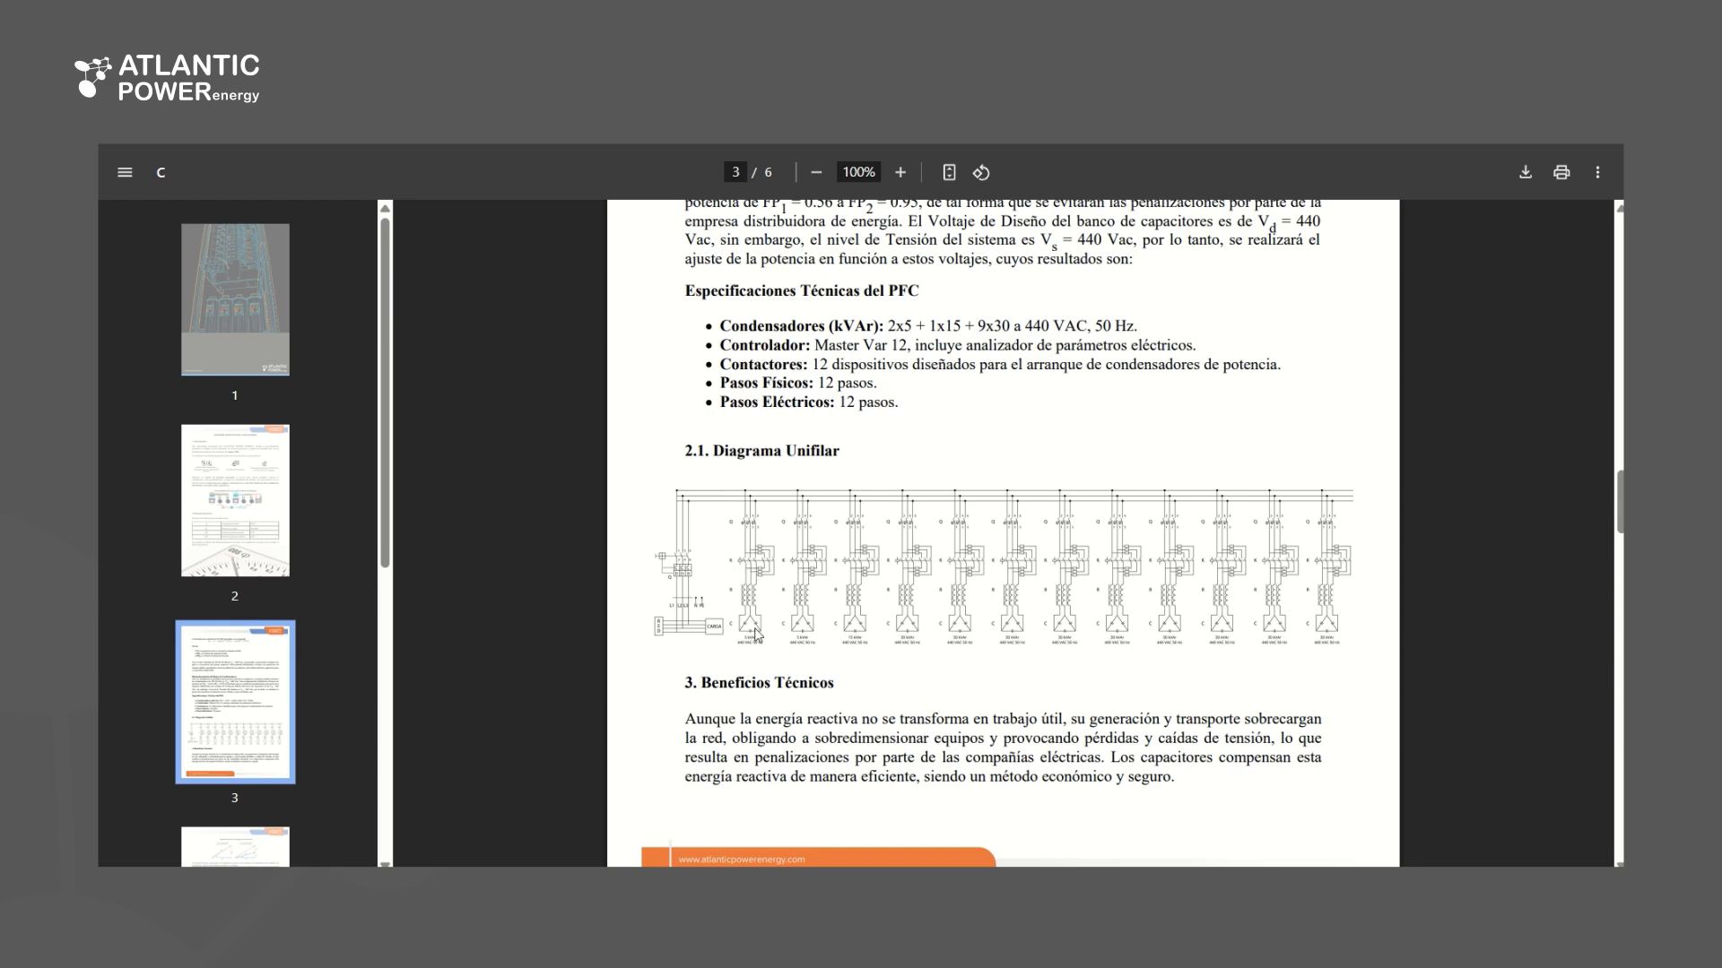
pyautogui.scroll(1, 1106, 493)
pyautogui.scroll(-3, 1106, 492)
pyautogui.scroll(1, 1108, 499)
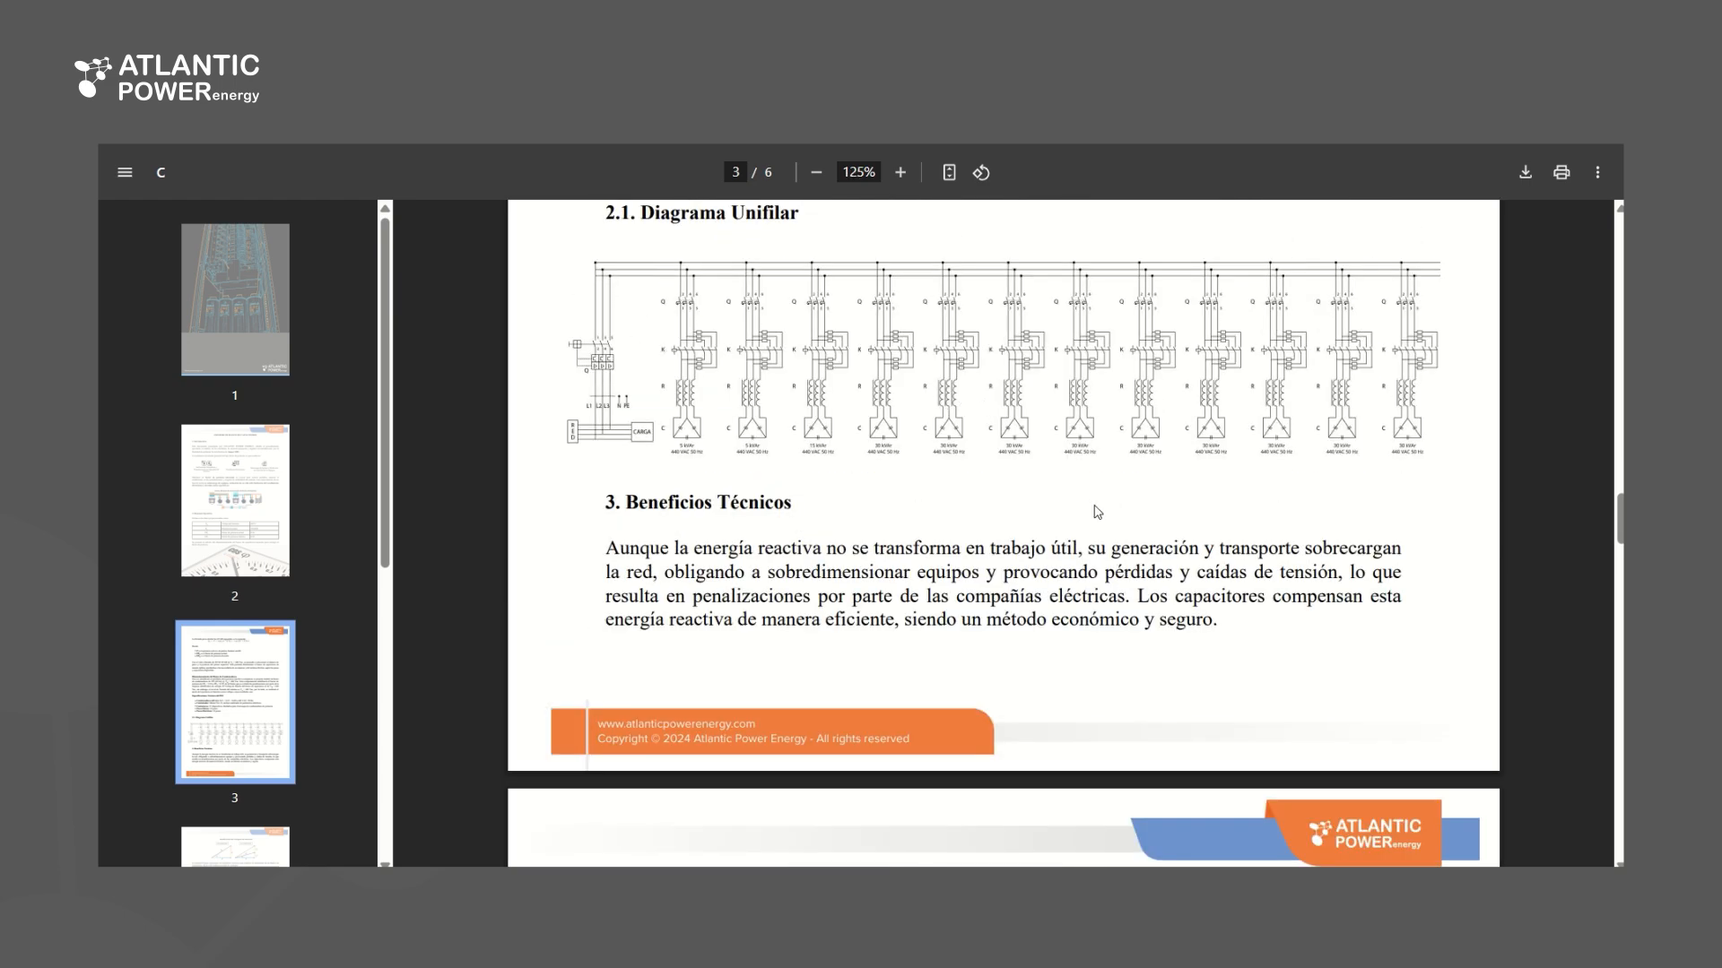
pyautogui.scroll(-8, 1098, 512)
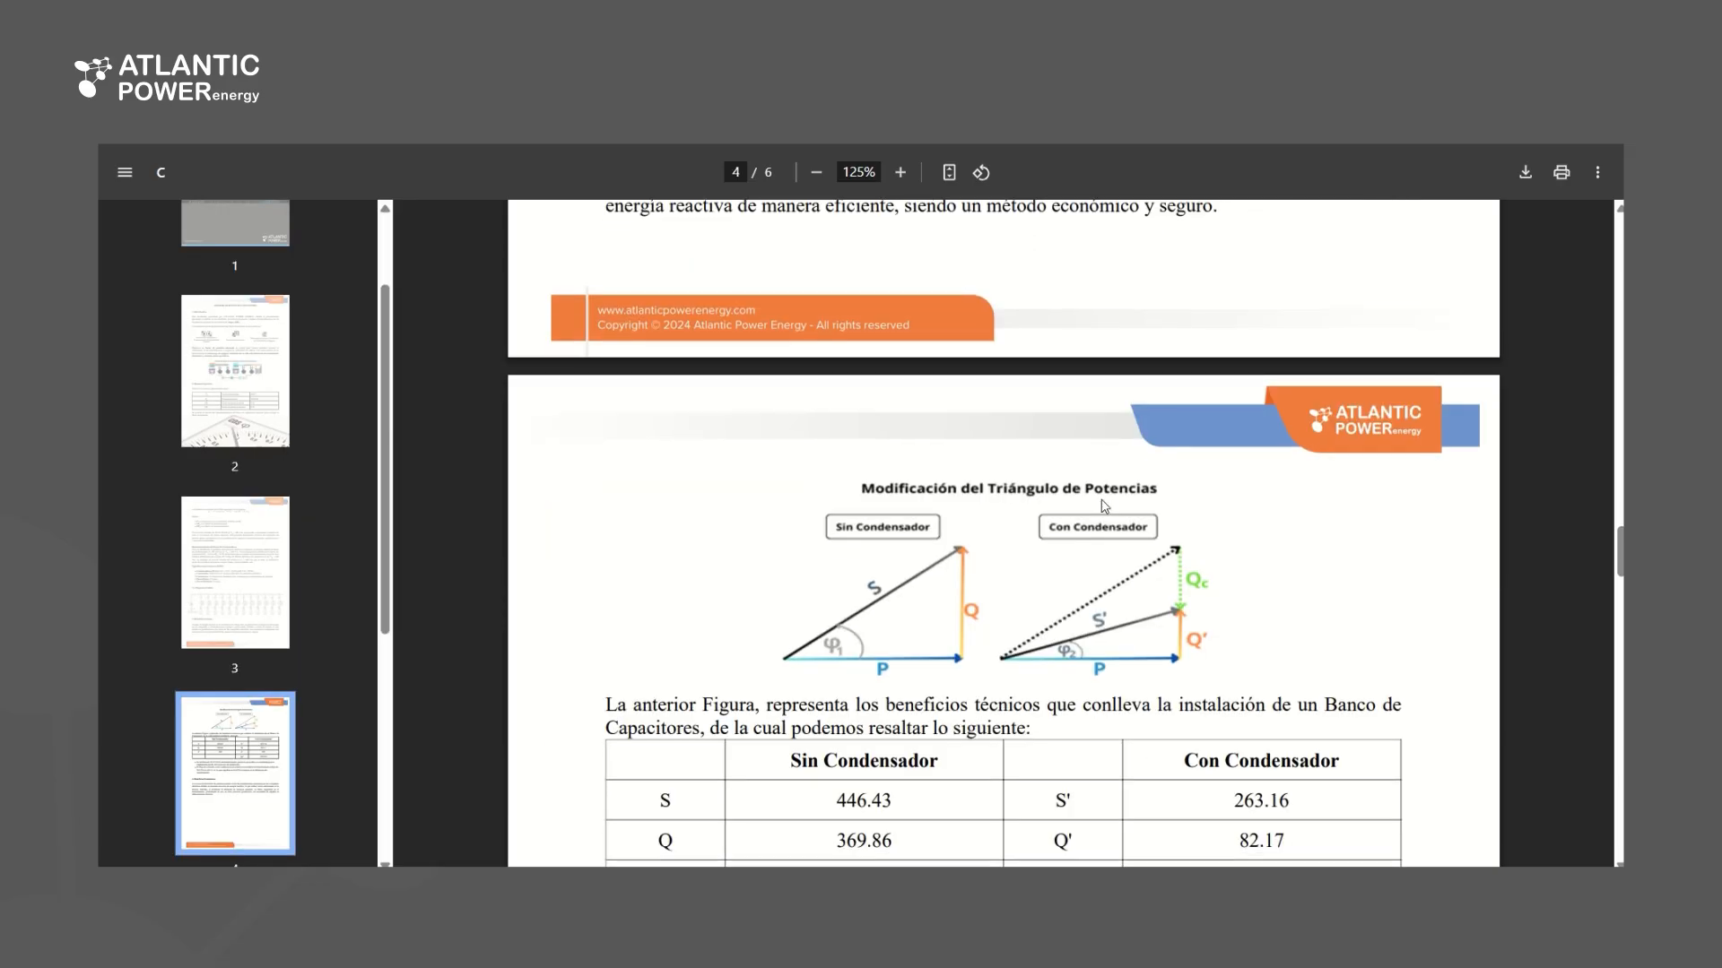
pyautogui.scroll(-3, 1063, 415)
pyautogui.scroll(-20, 1063, 415)
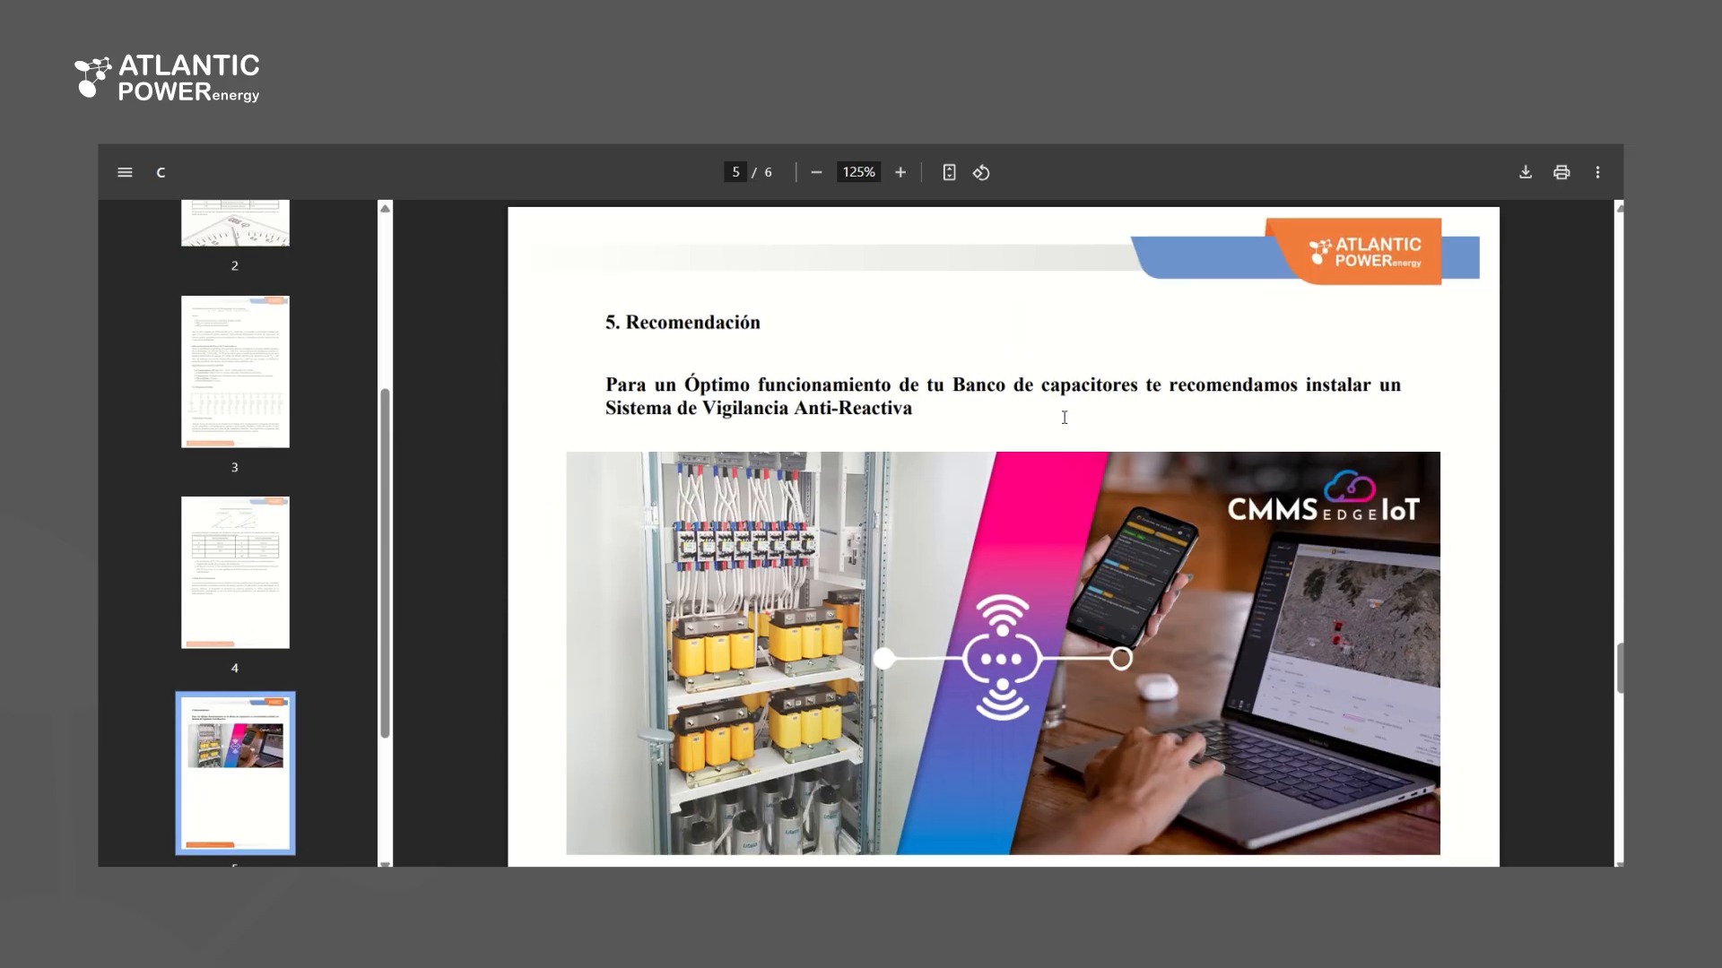
pyautogui.scroll(-2, 1065, 418)
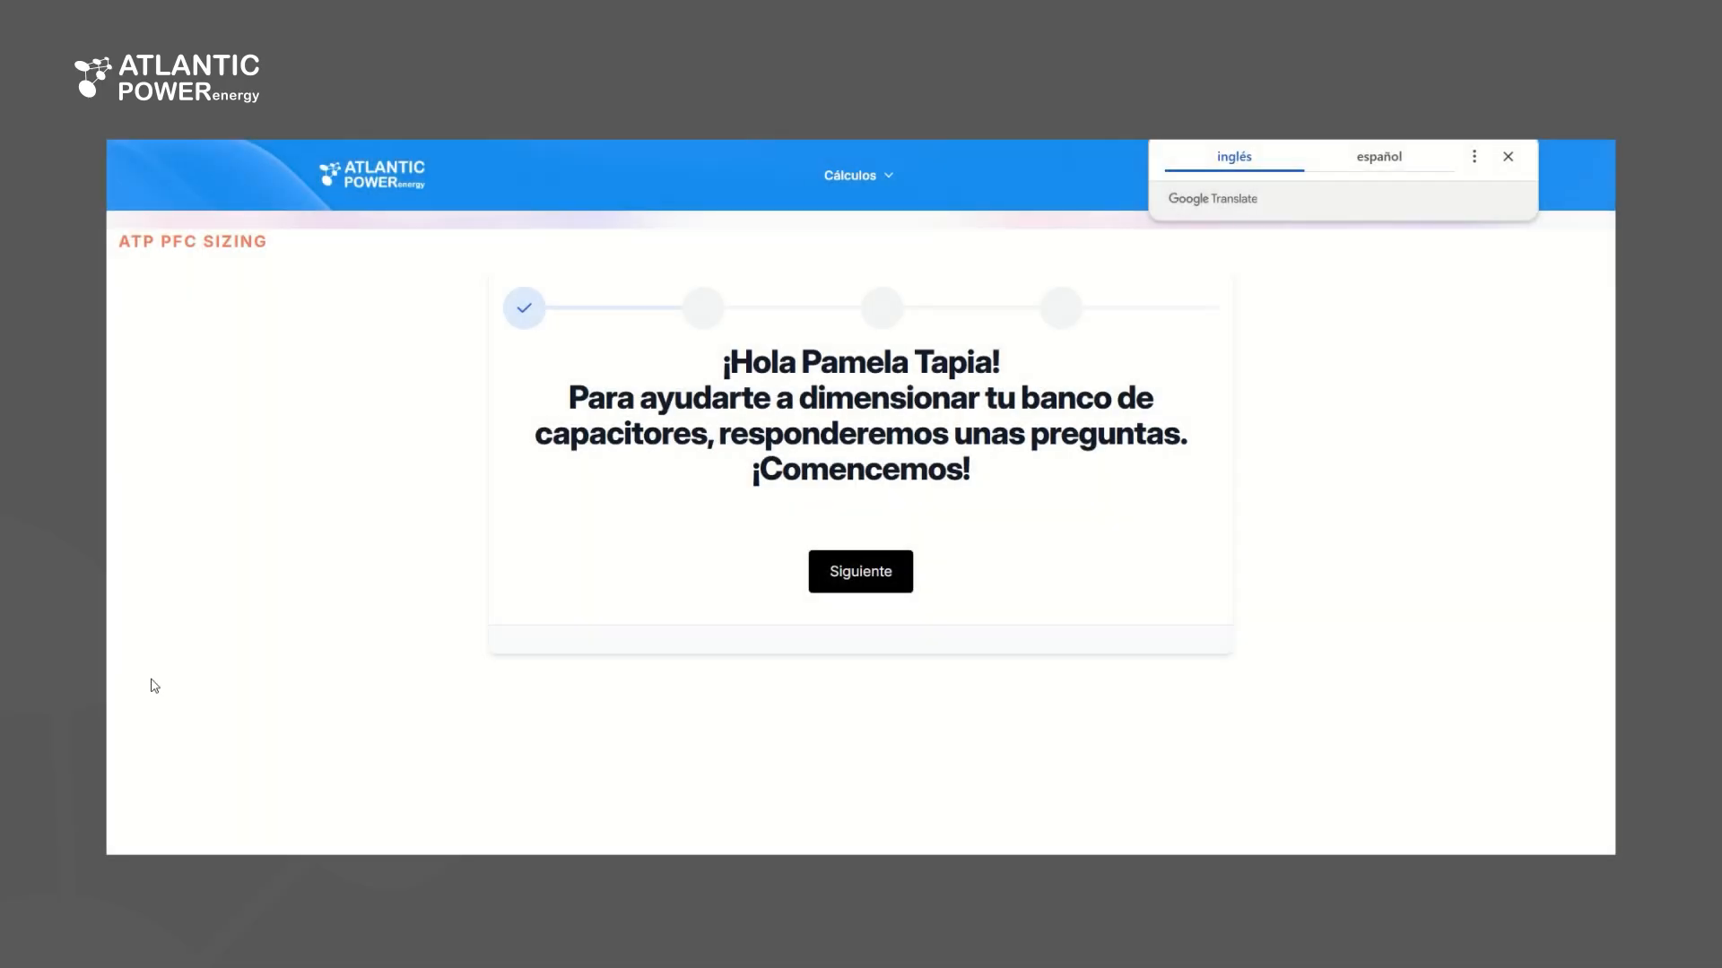
# Start another sizing, answering No to having the electricity bill and No to calculating the capacitor bank
pyautogui.click(867, 585)
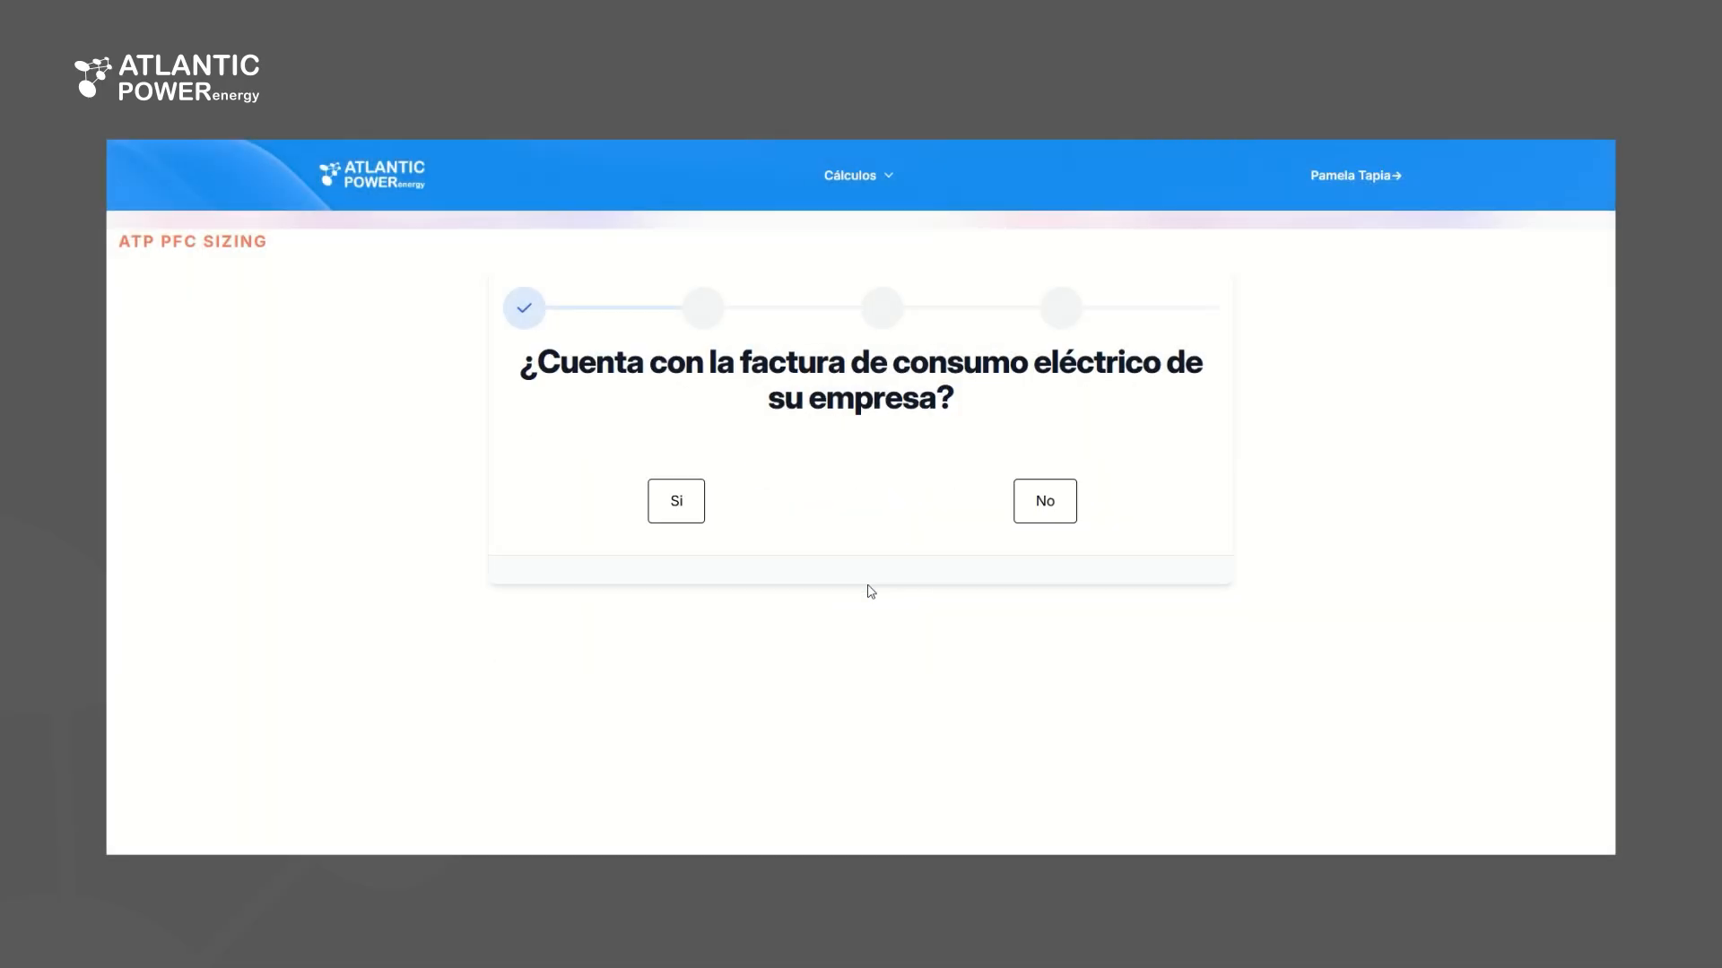
pyautogui.click(1067, 495)
pyautogui.click(1044, 723)
pyautogui.scroll(-3, 1076, 681)
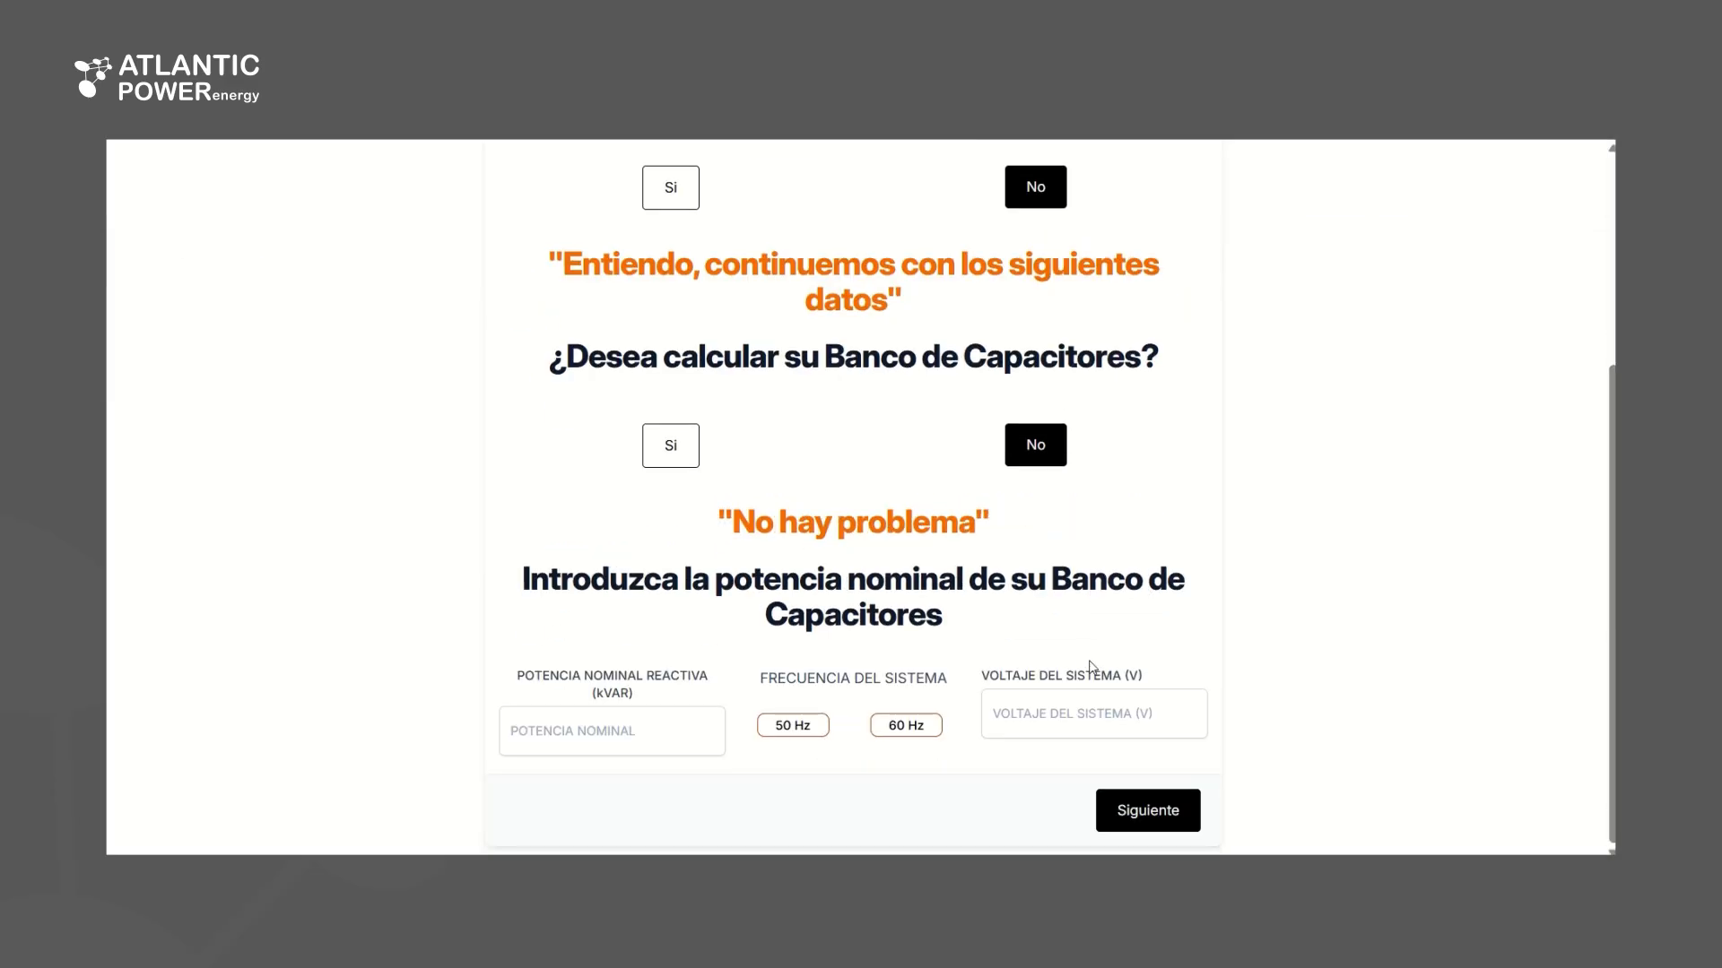
# Enter a nominal reactive power of 130 kVAr, a frequency of 50 Hz and a system voltage of 400 V, and continue
pyautogui.click(661, 726)
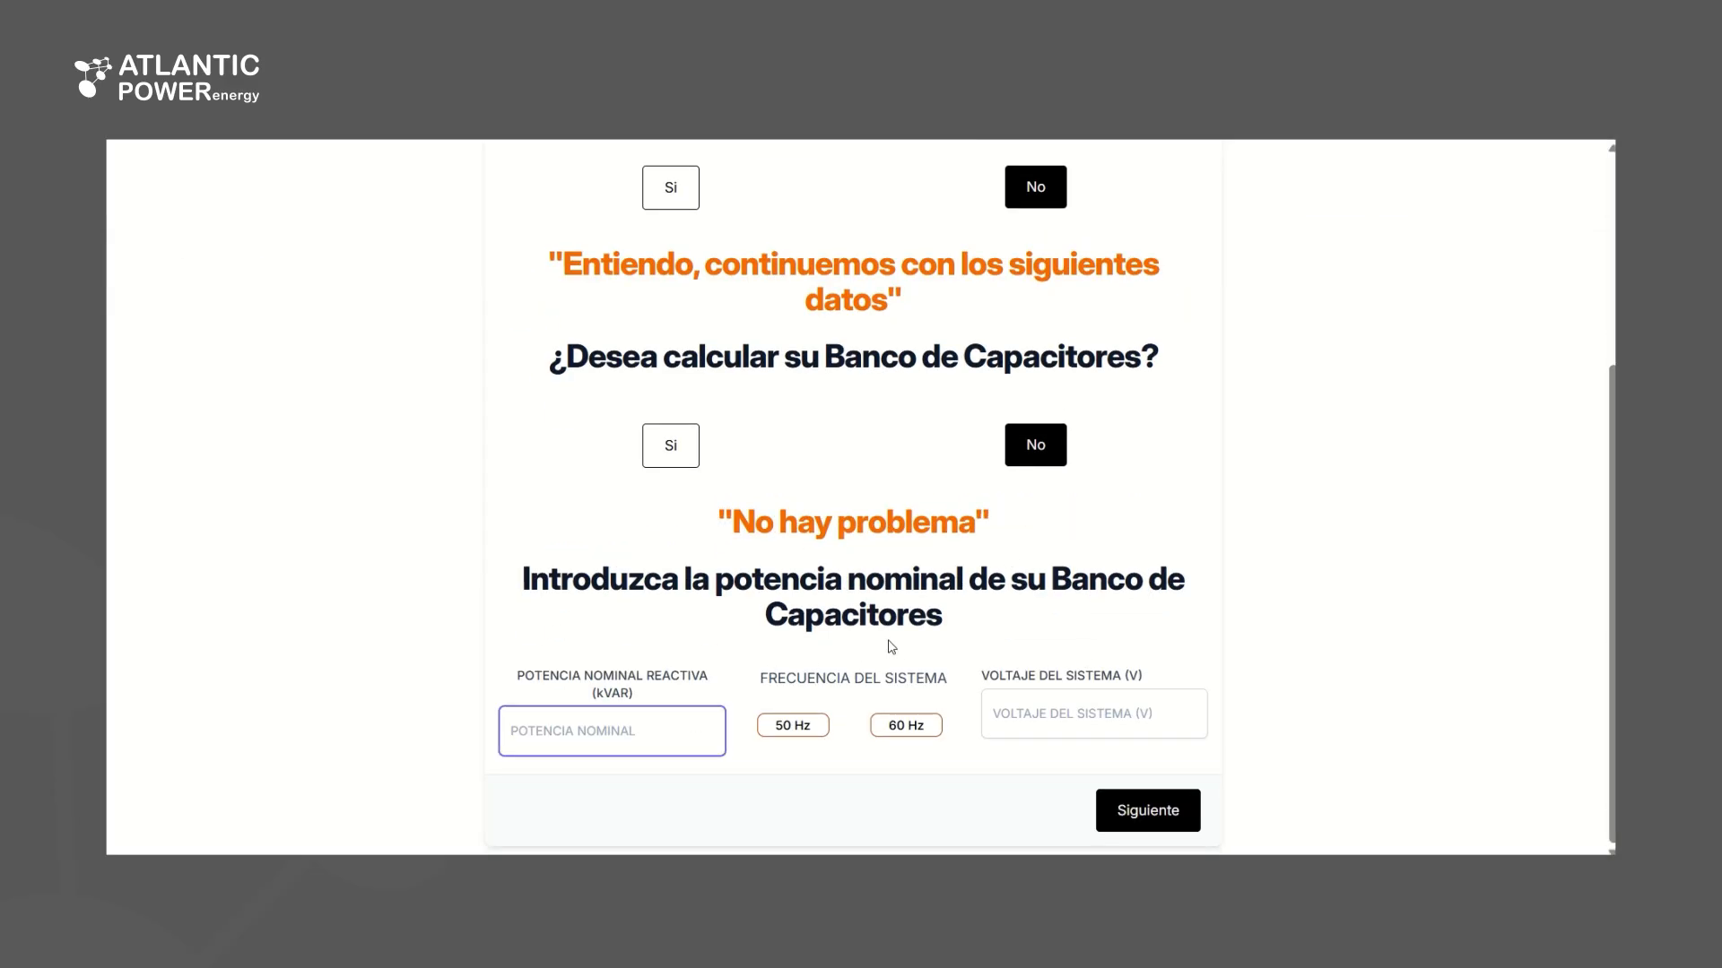
pyautogui.write('130')
pyautogui.click(816, 725)
pyautogui.click(1069, 706)
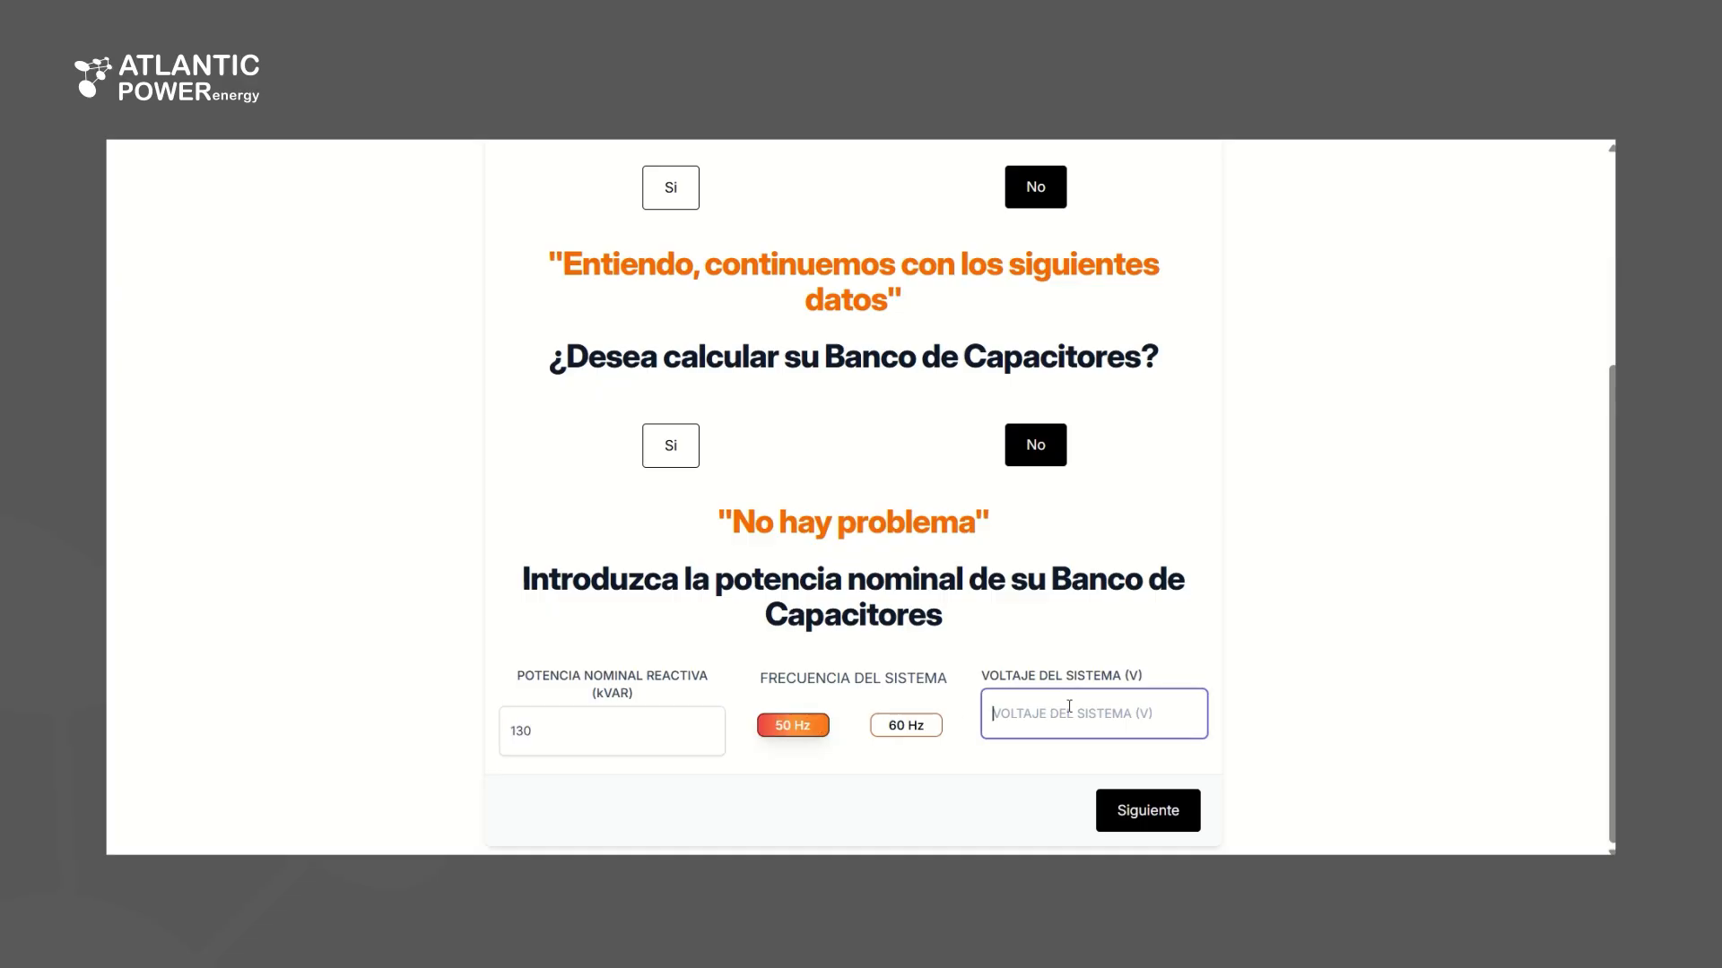
pyautogui.write('400')
pyautogui.click(1180, 810)
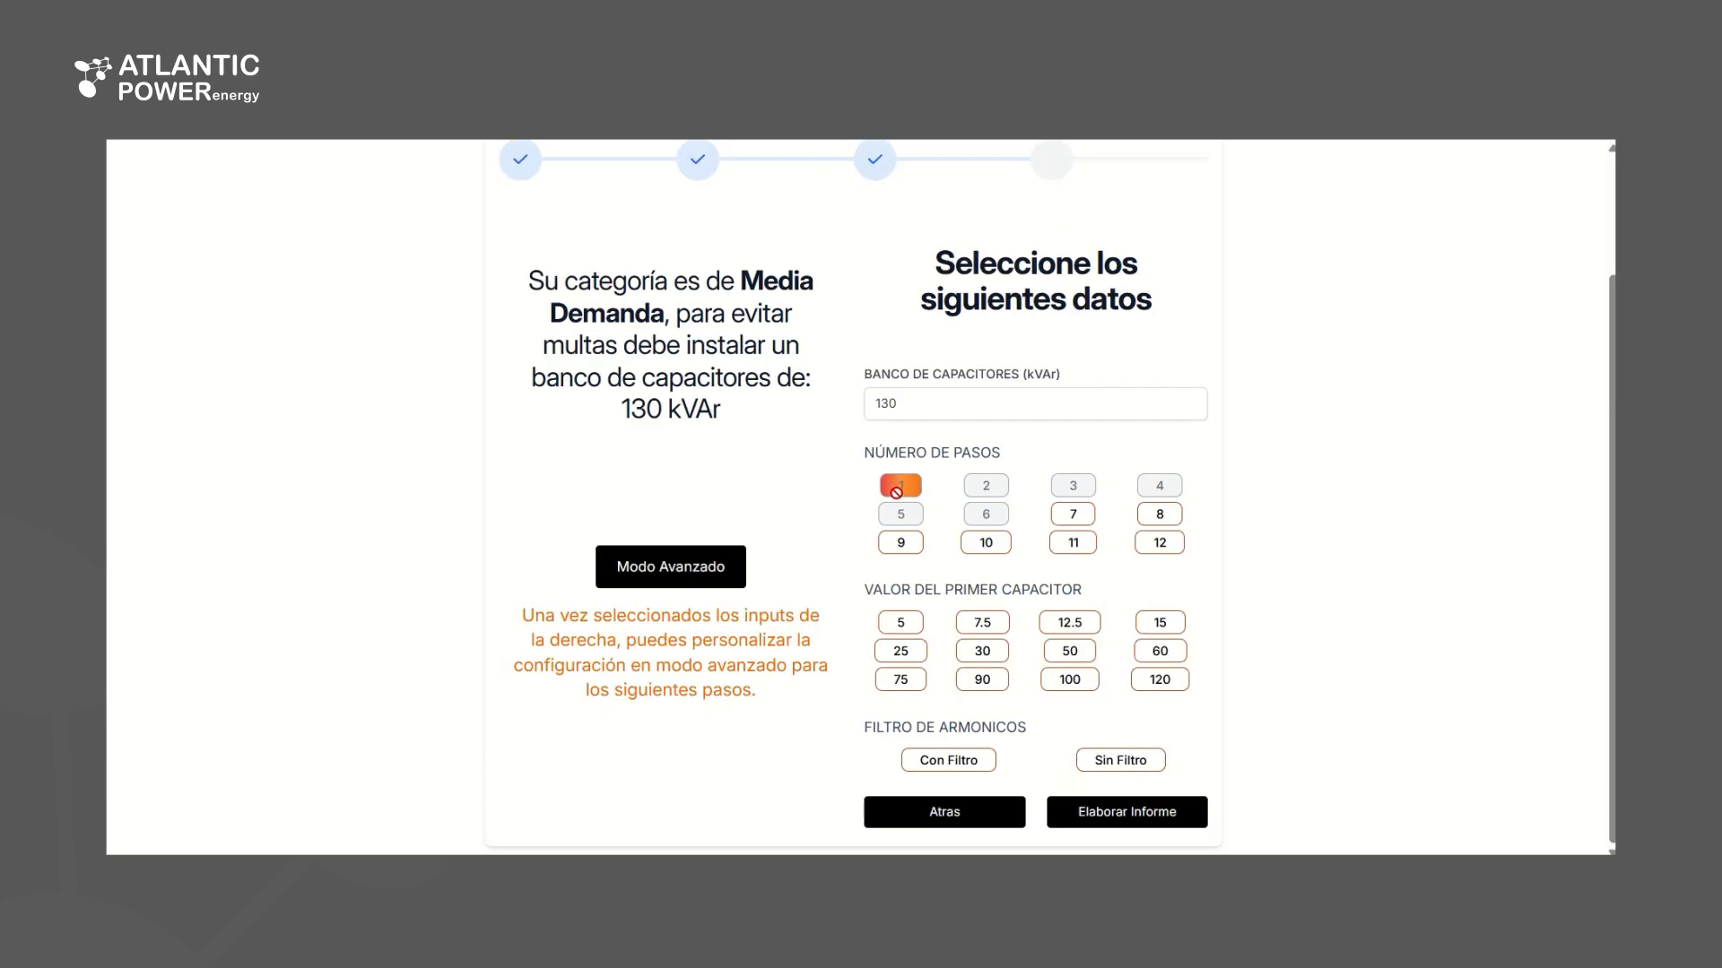
# Choose 8 steps, a first capacitor of 7.5 kVAr and no harmonic filter (Sin Filtro), and generate and open the report
pyautogui.click(1160, 514)
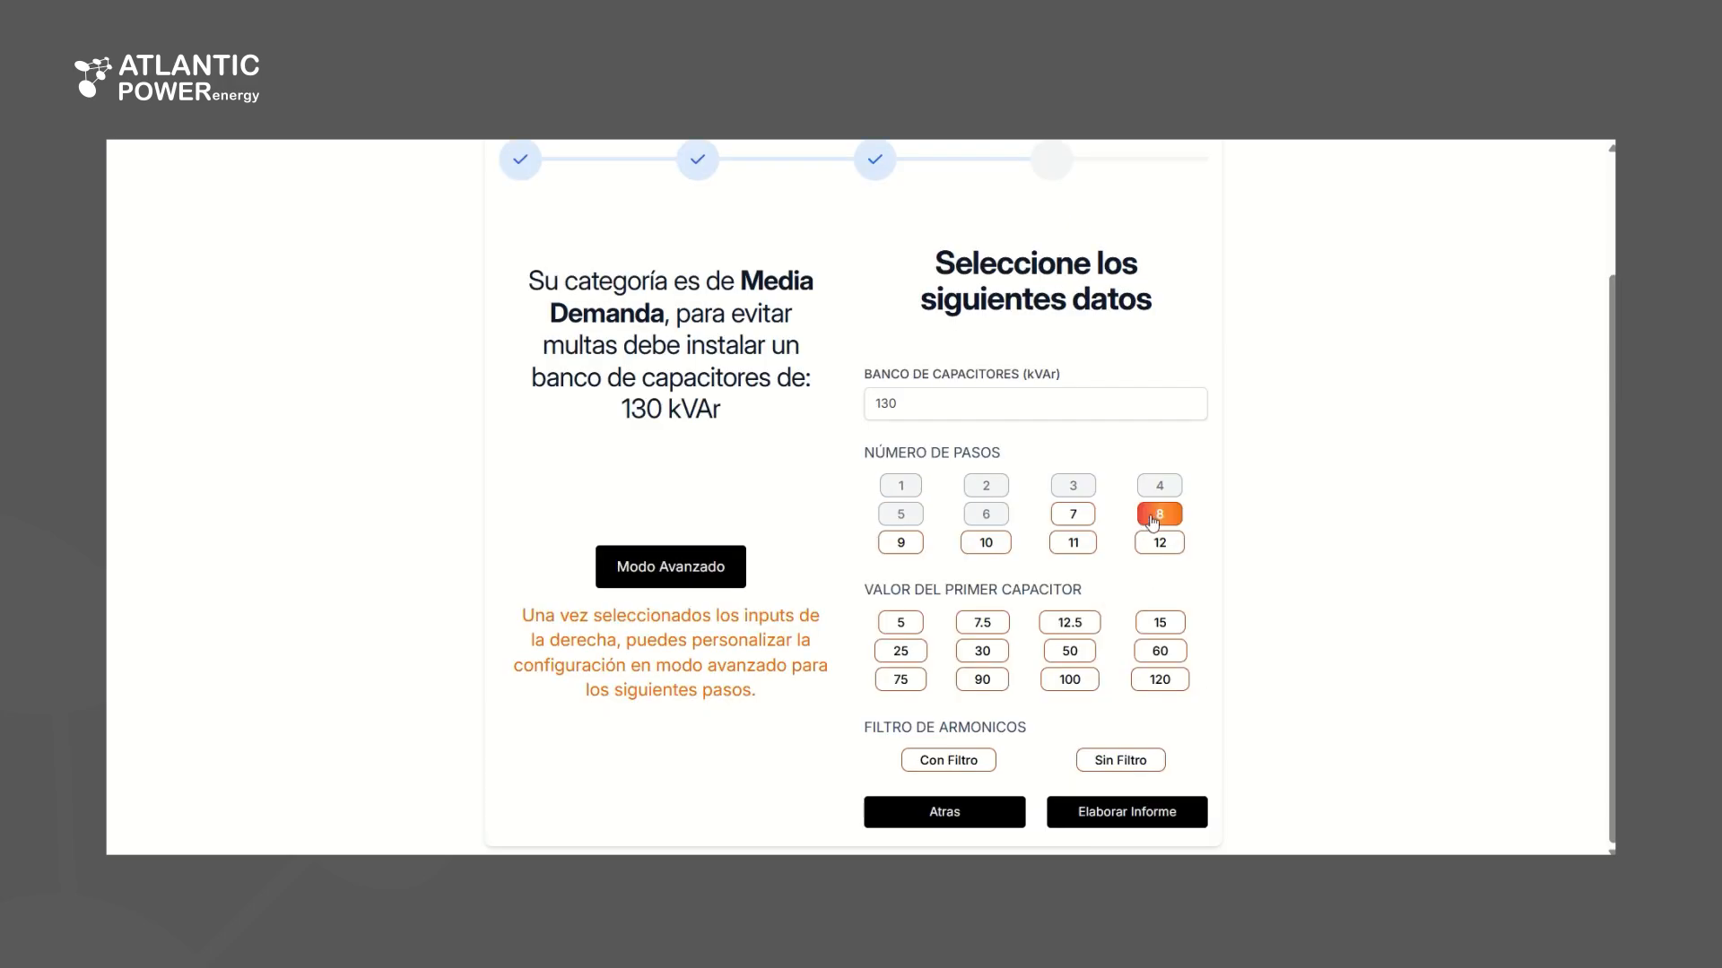
pyautogui.click(985, 625)
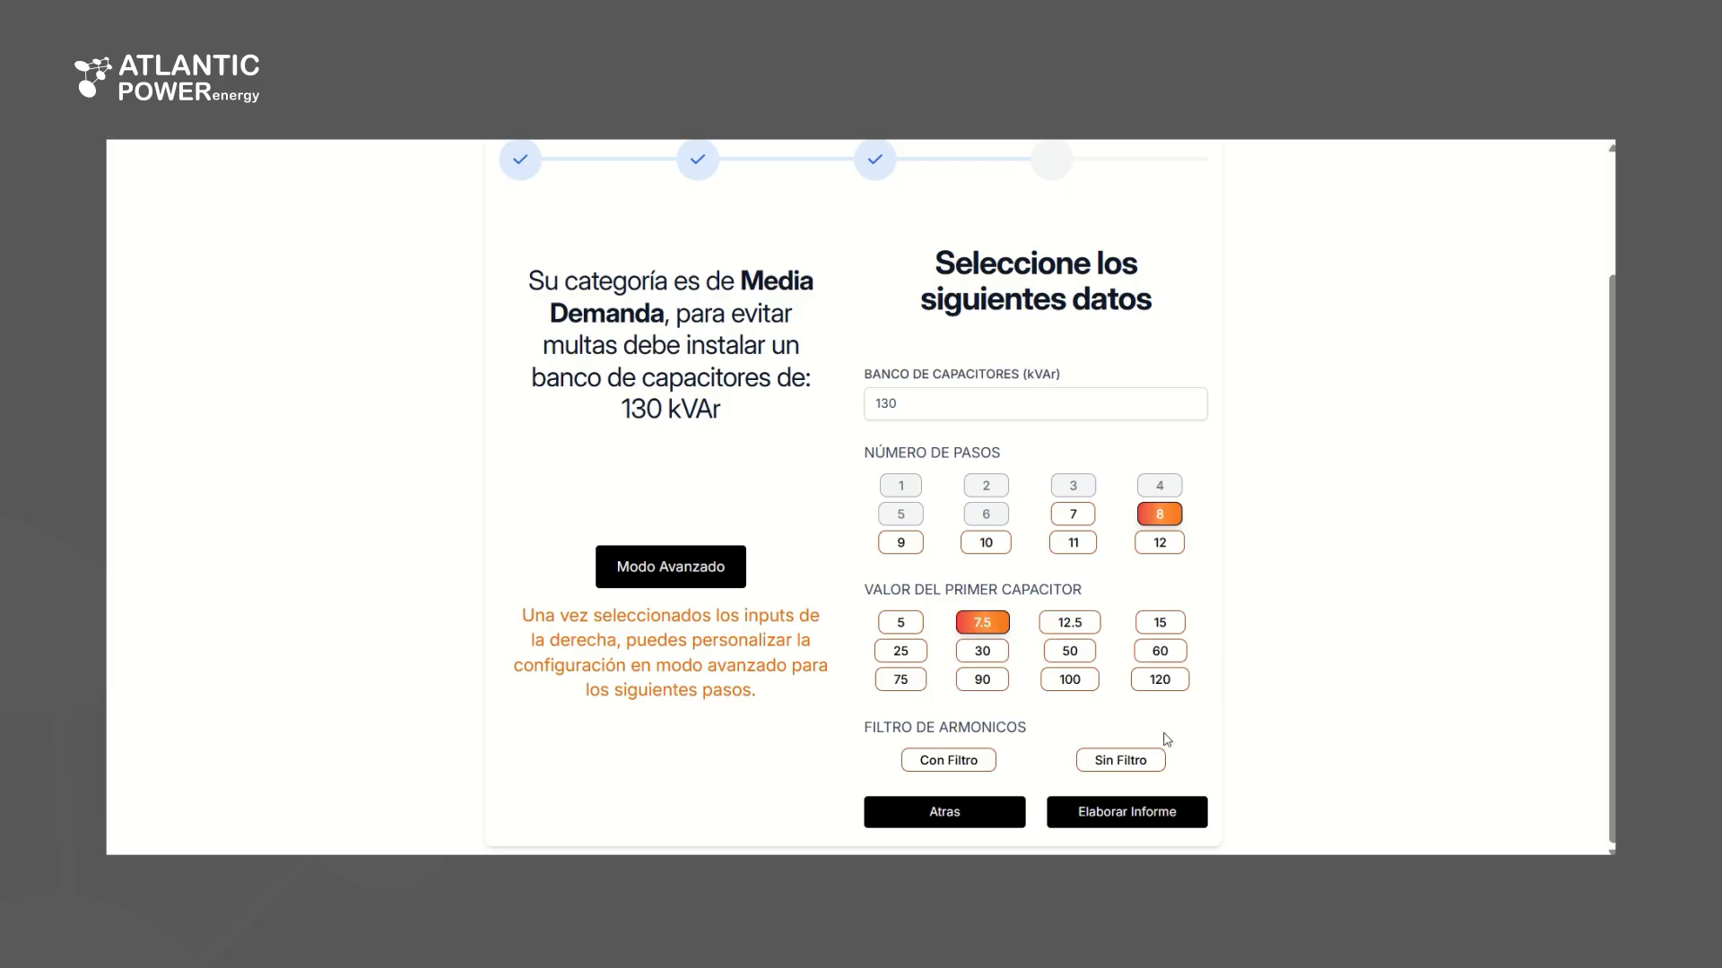
pyautogui.click(1146, 762)
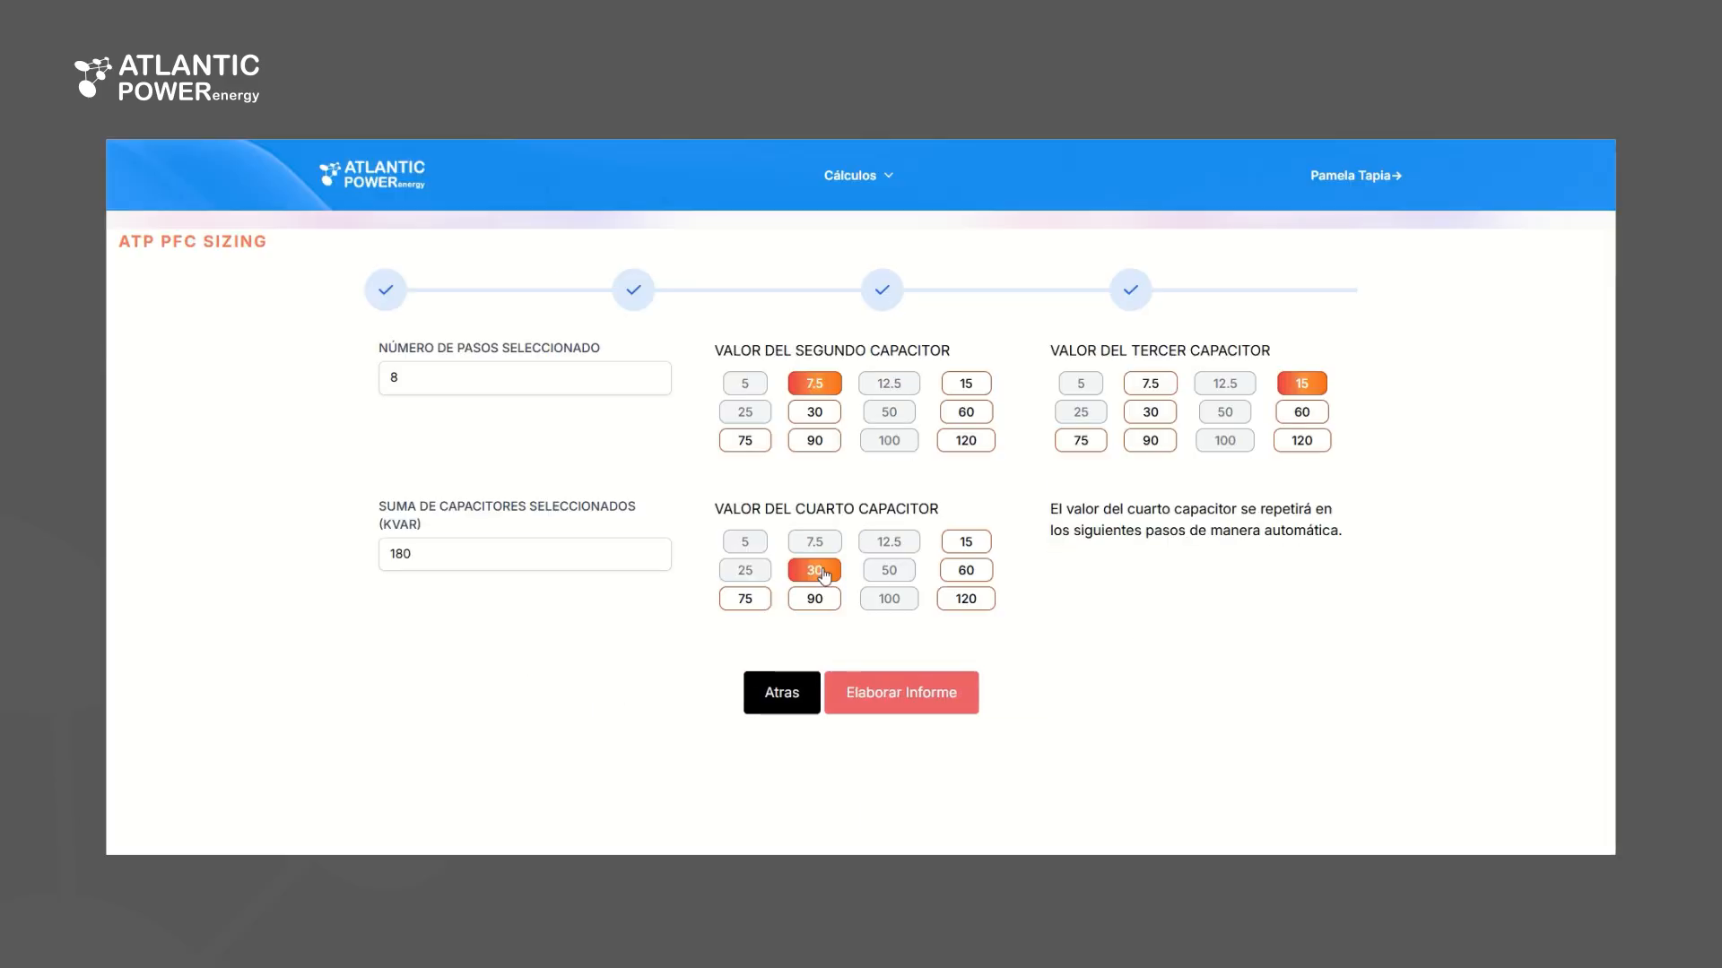
pyautogui.click(904, 693)
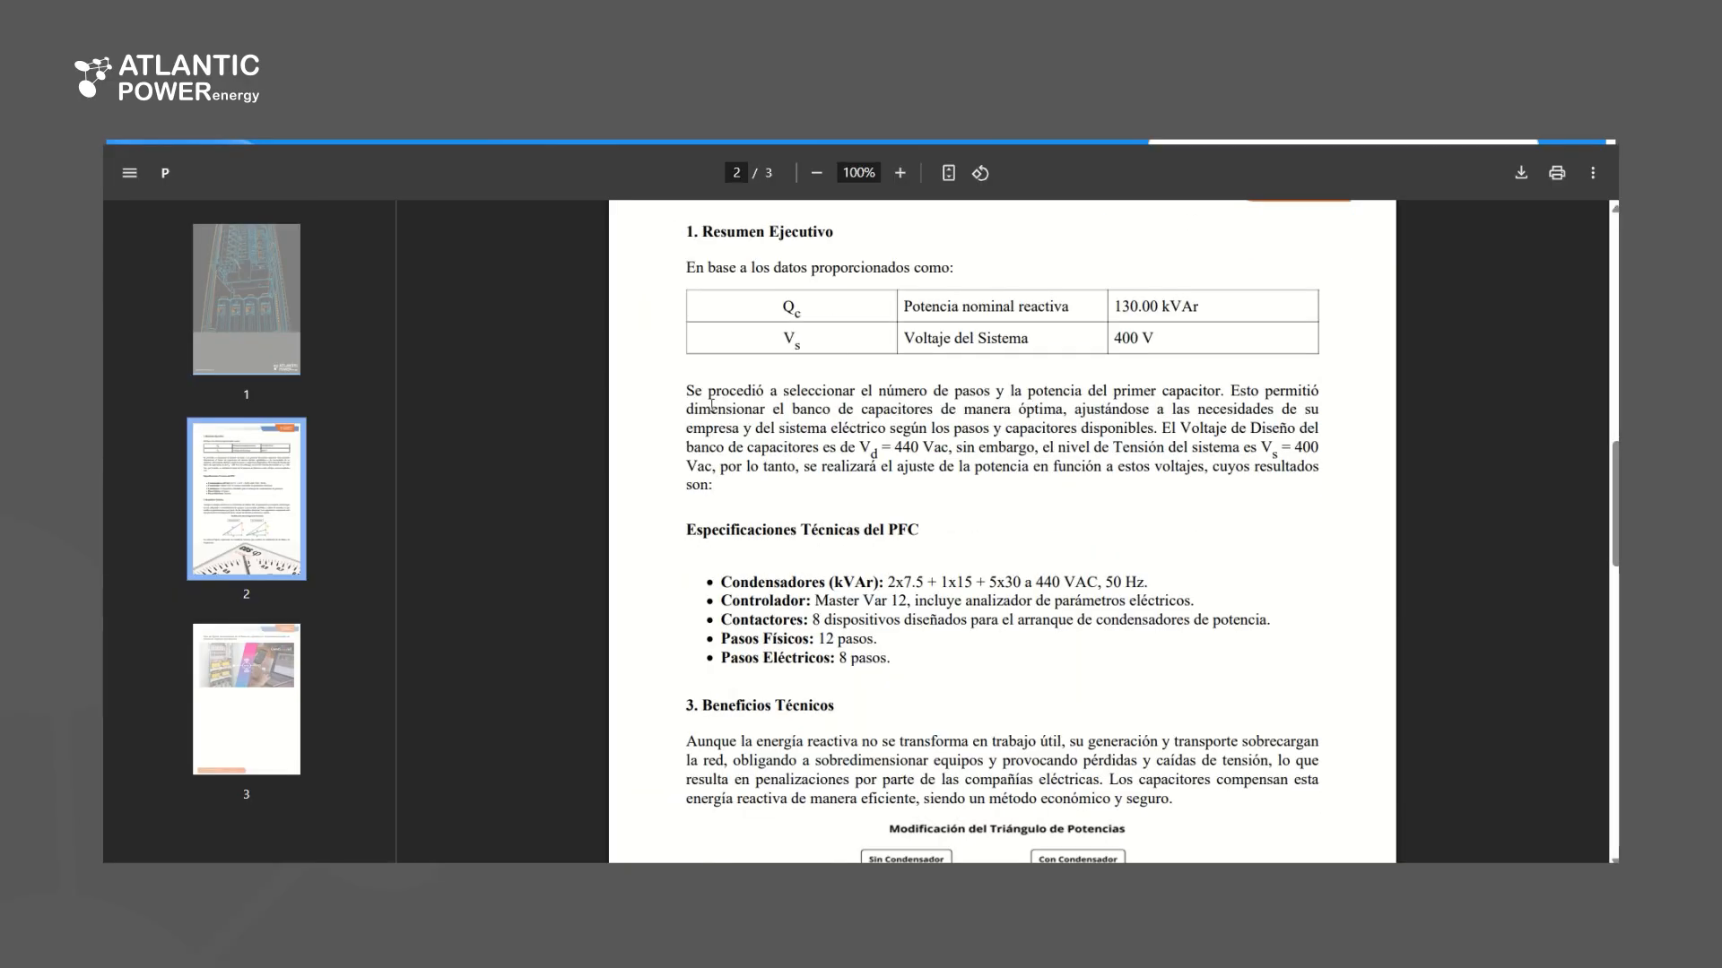
# Review the three-page report's PFC technical specifications, technical benefits and monitoring system recommendation
pyautogui.scroll(-3, 783, 367)
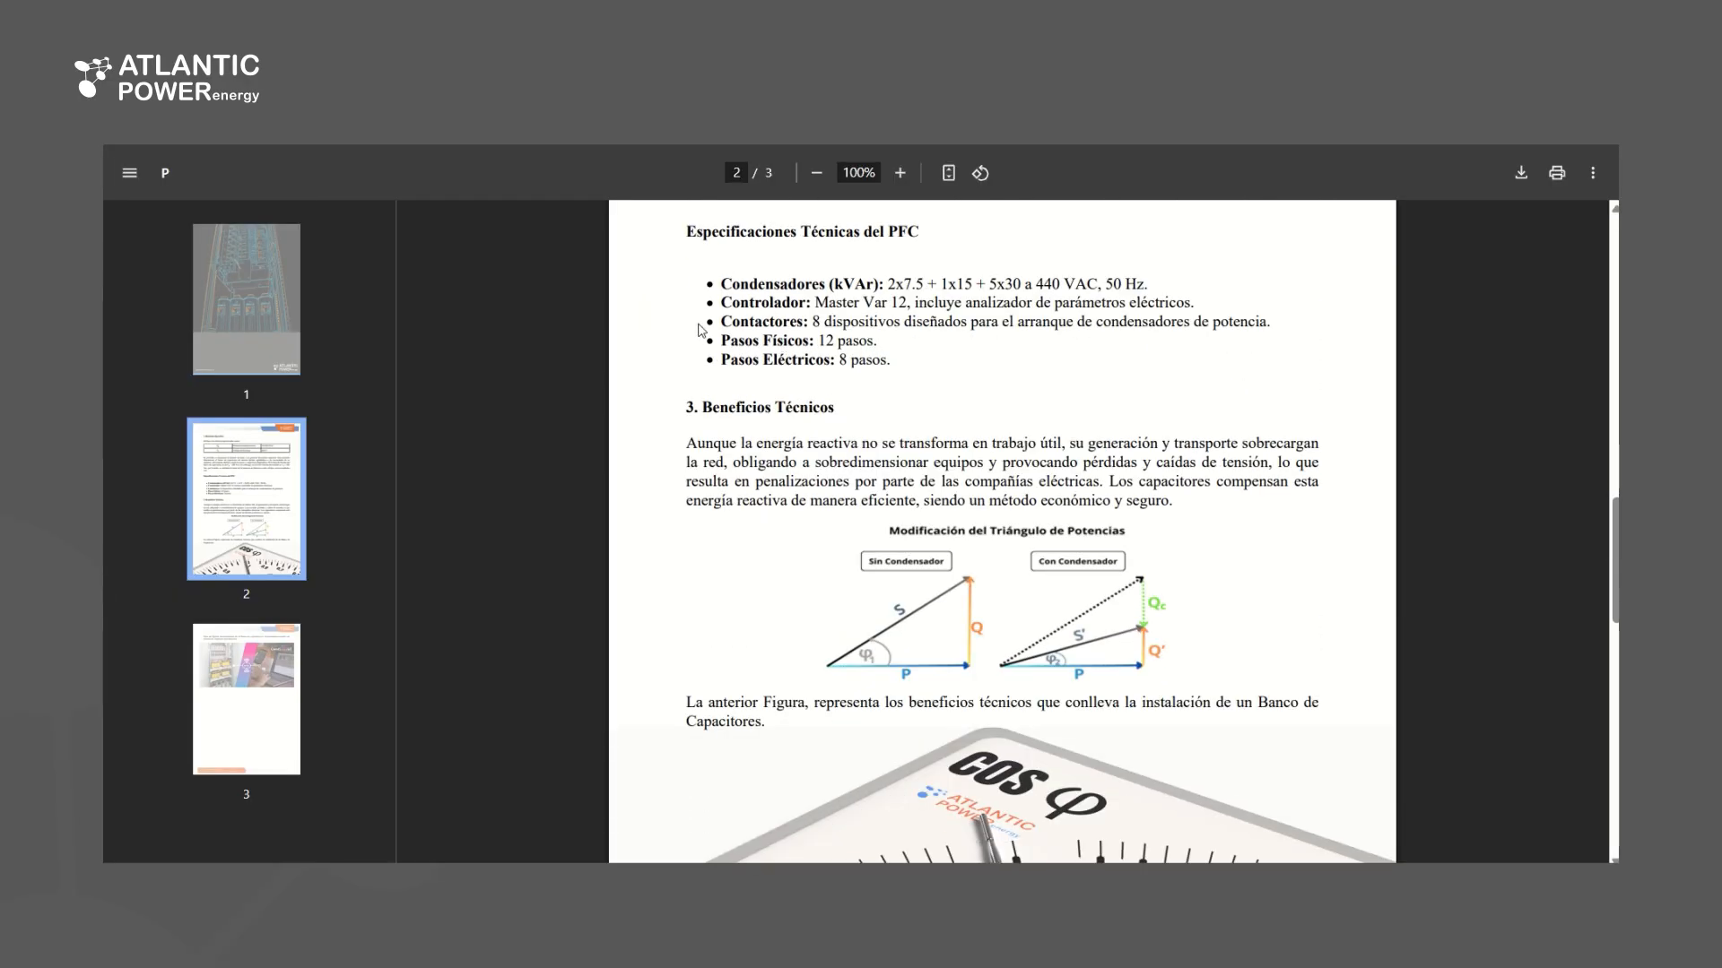
pyautogui.scroll(-4, 893, 366)
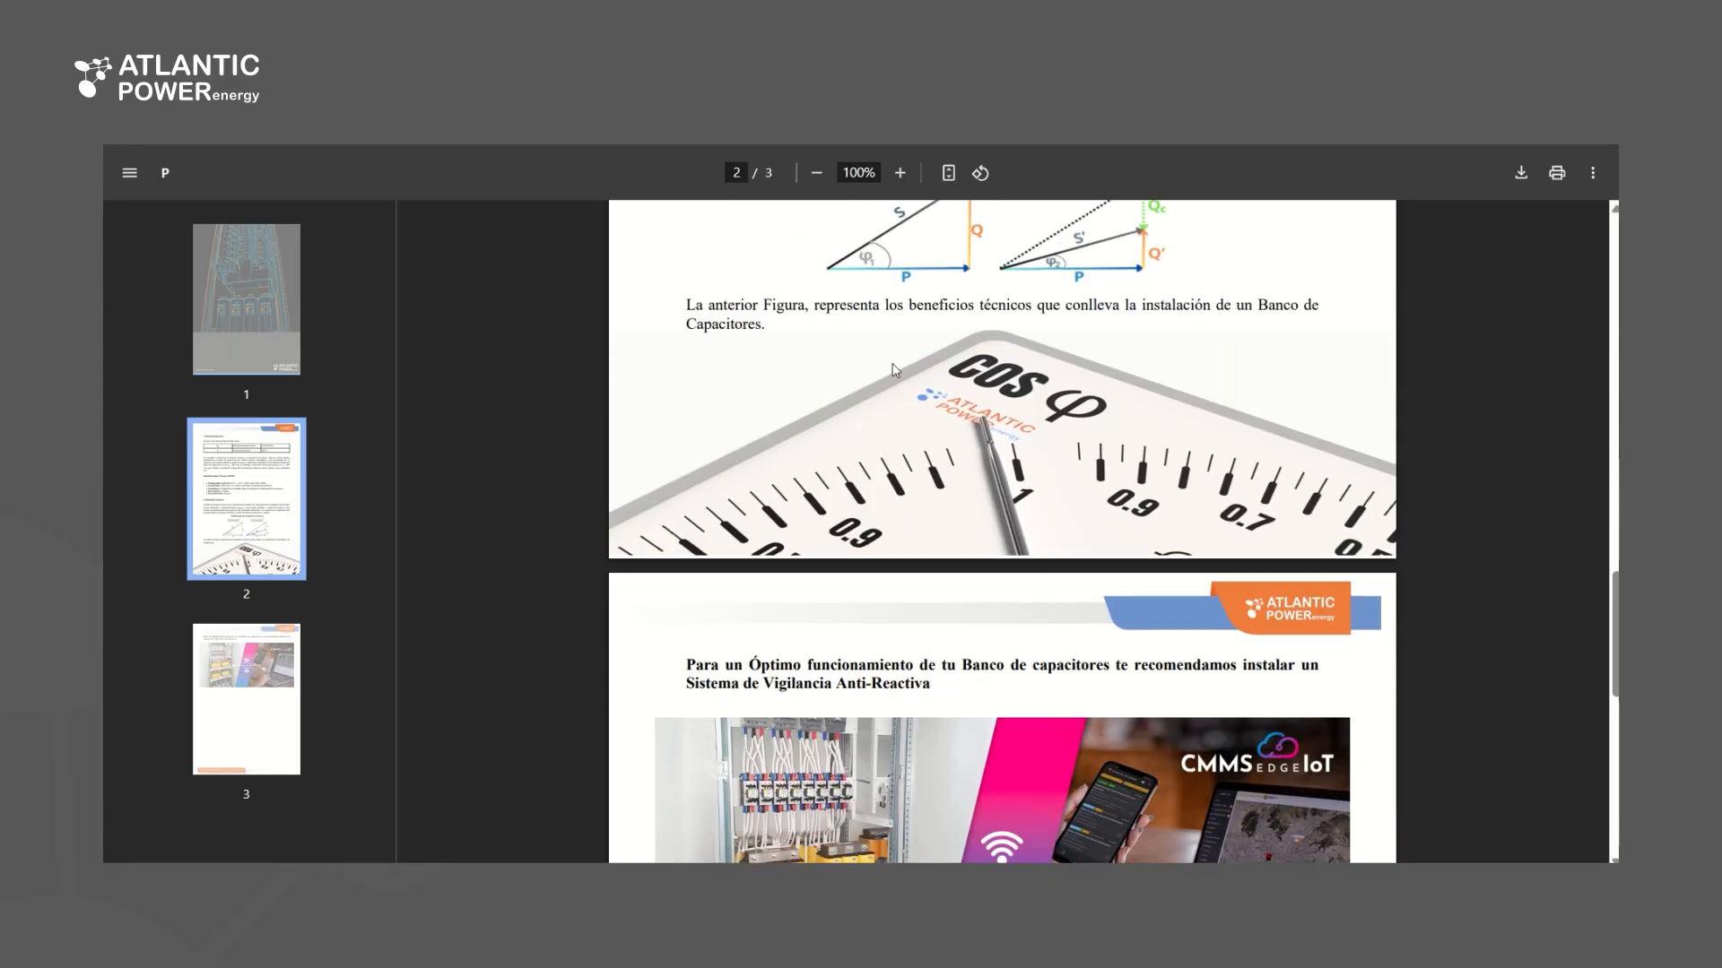
pyautogui.scroll(-2, 895, 365)
pyautogui.scroll(6, 861, 336)
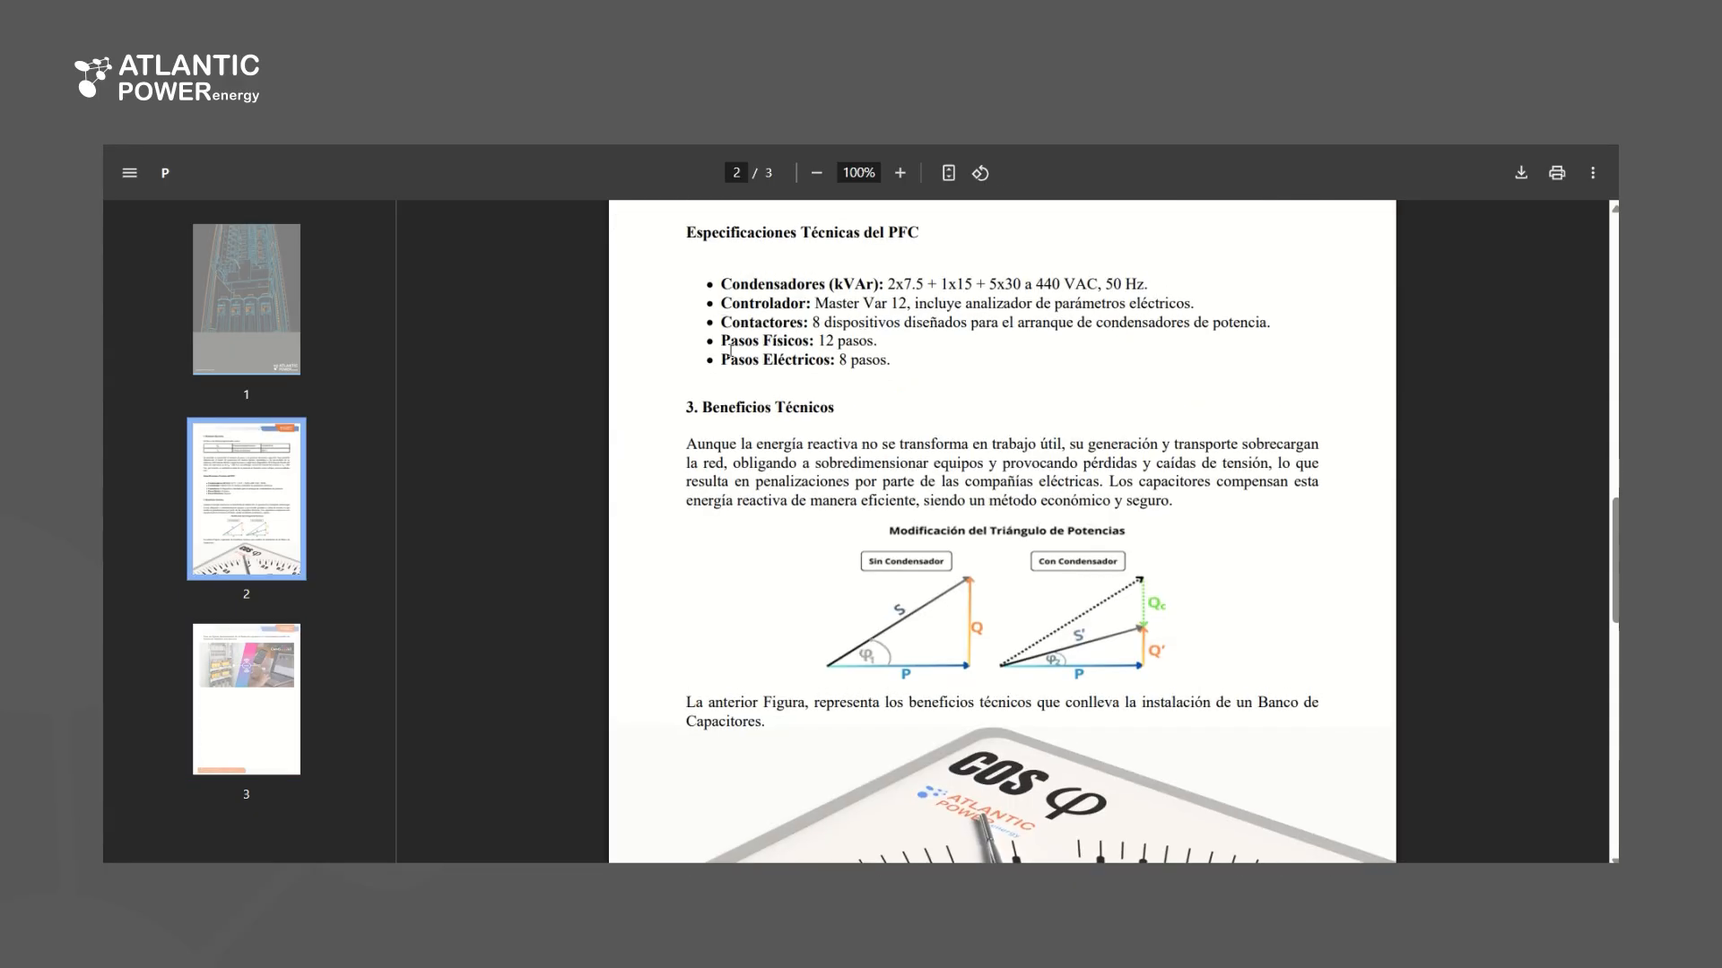